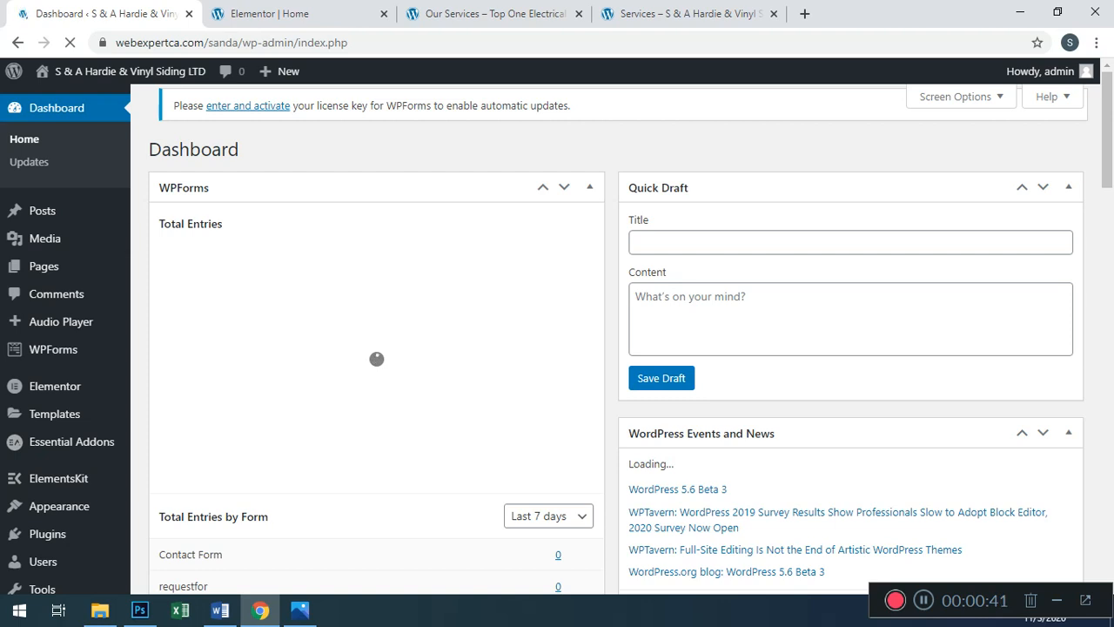
- Open the "Our Services" page from the site's page list in the Elementor editor
{"action": "left_click", "coordinate": [44, 267]}
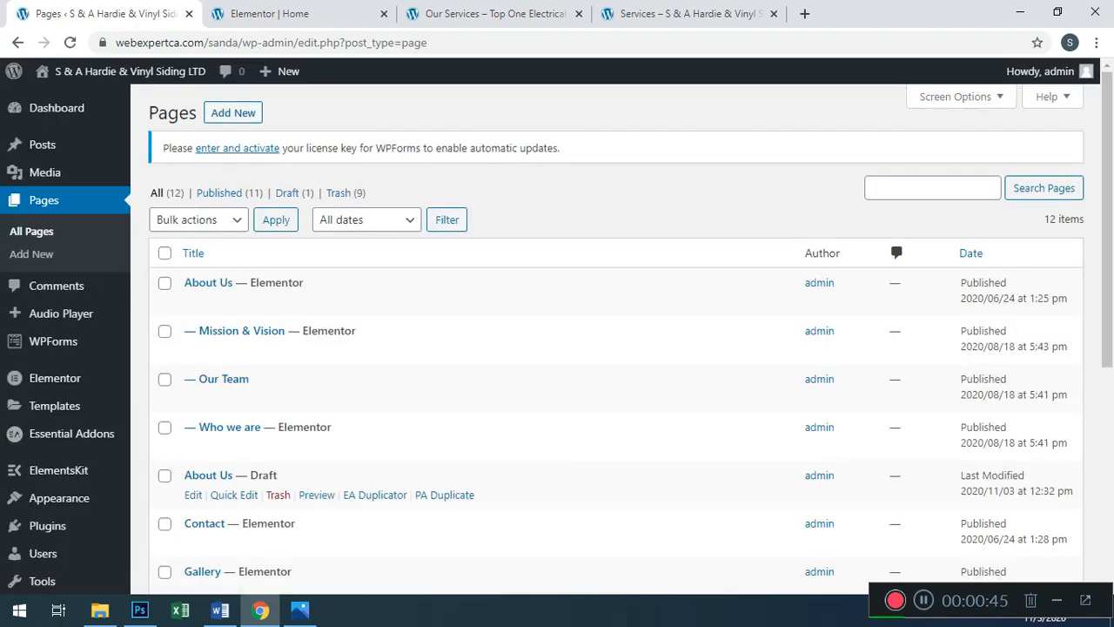
{"action": "scroll", "coordinate": [609, 478], "scroll_direction": "down", "scroll_amount": 2}
{"action": "scroll", "coordinate": [609, 435], "scroll_direction": "down", "scroll_amount": 1}
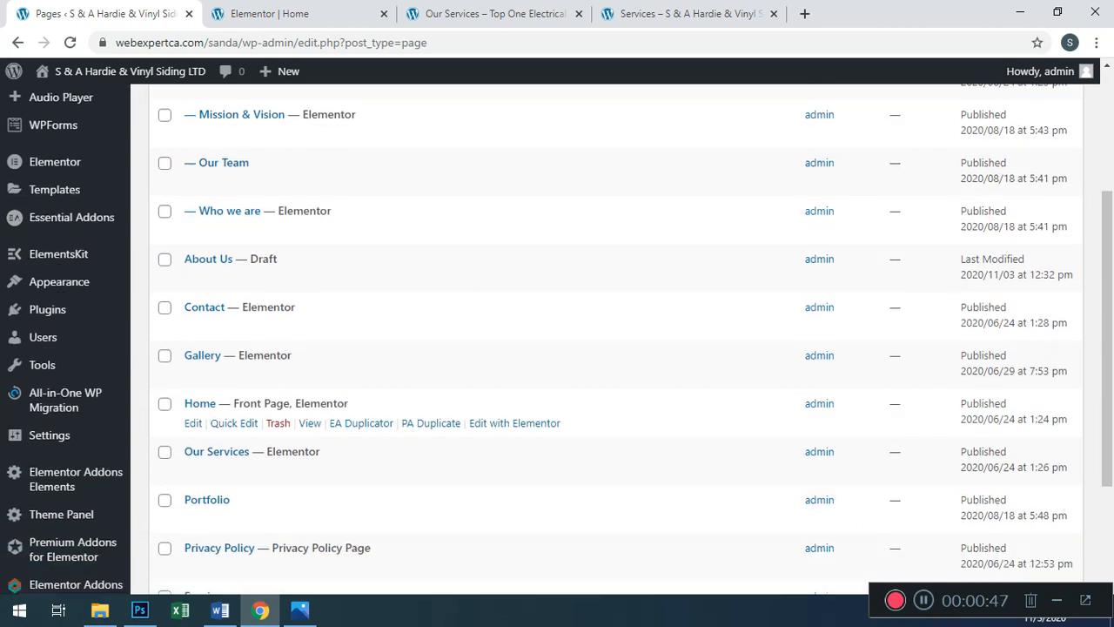
{"action": "scroll", "coordinate": [609, 391], "scroll_direction": "up", "scroll_amount": 3}
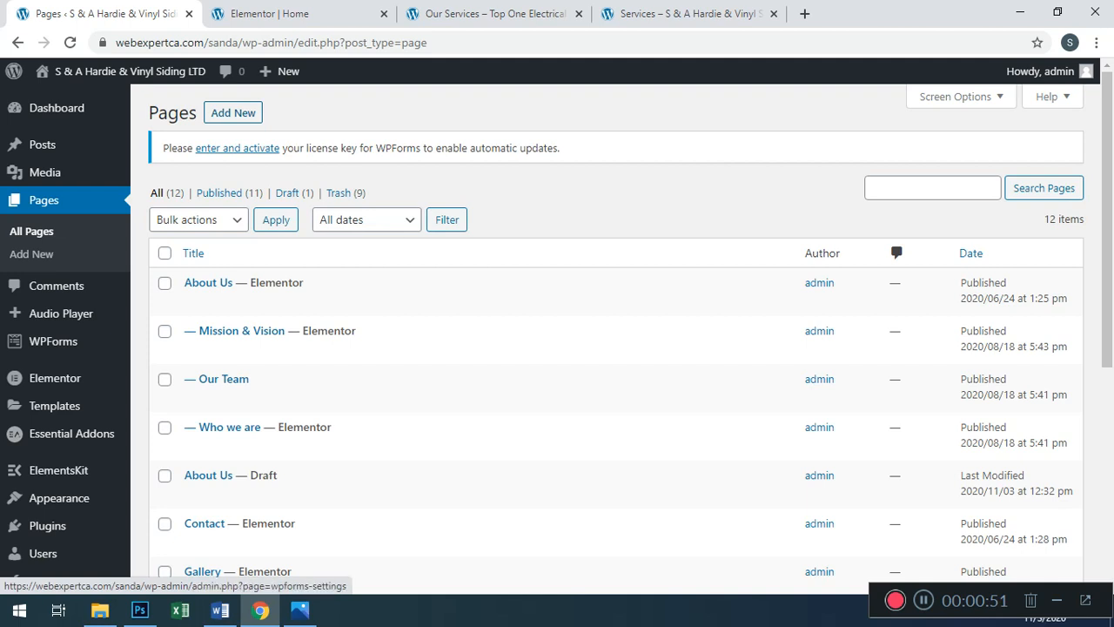
{"action": "scroll", "coordinate": [365, 383], "scroll_direction": "down", "scroll_amount": 2}
{"action": "scroll", "coordinate": [365, 383], "scroll_direction": "down", "scroll_amount": 1}
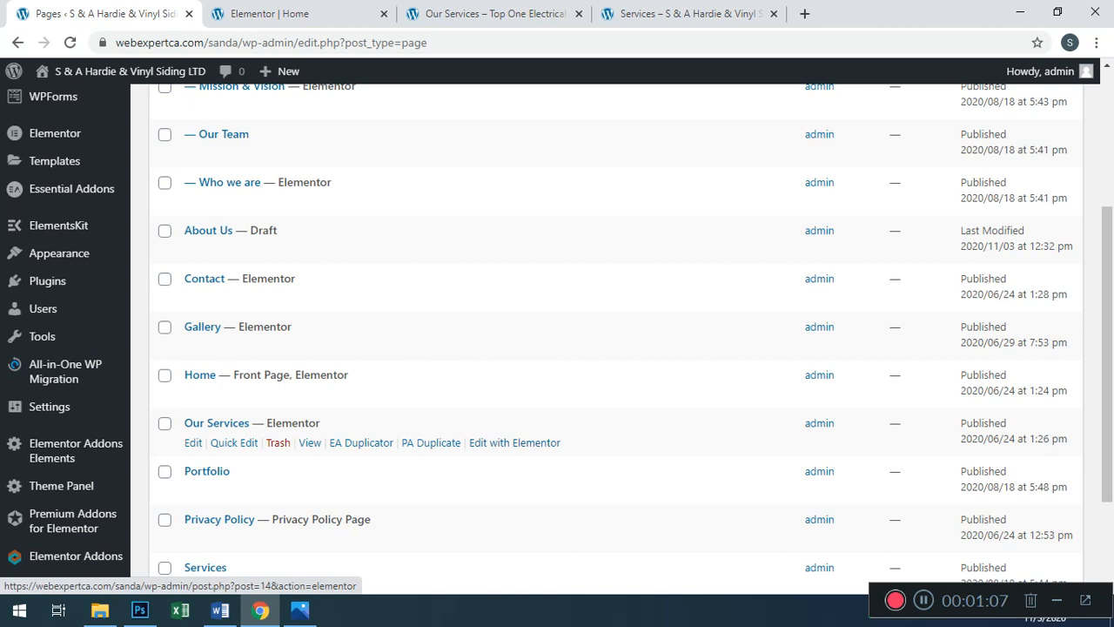
{"action": "left_click", "coordinate": [514, 442]}
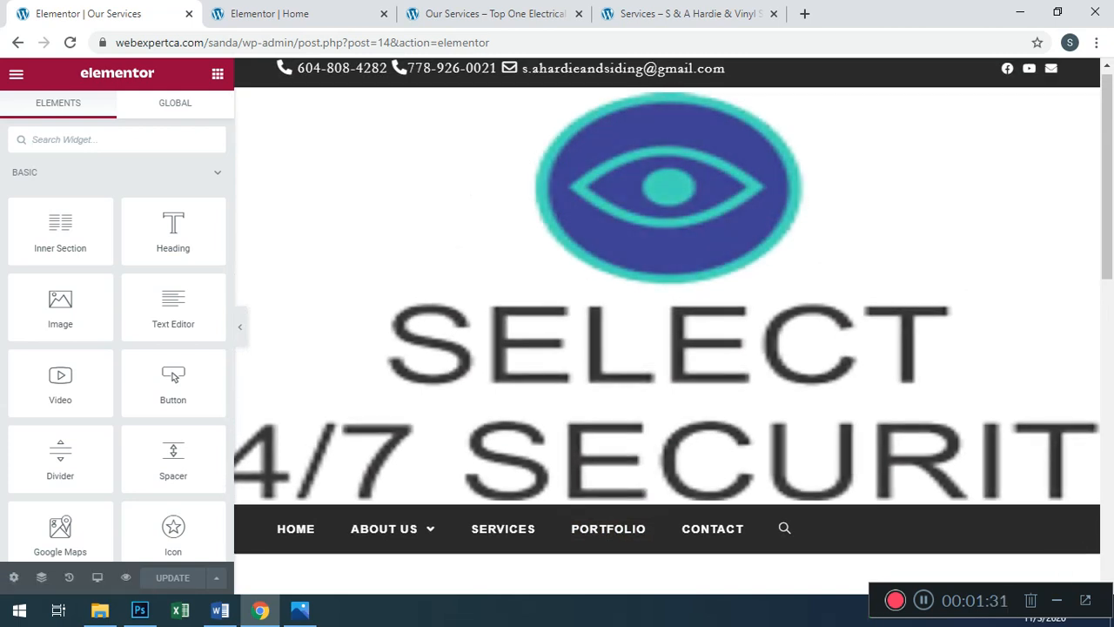
- Exit to the WordPress page editor, remove the page's custom logo in the OceanWP settings, and update the page
{"action": "left_click", "coordinate": [15, 74]}
{"action": "left_click", "coordinate": [100, 356]}
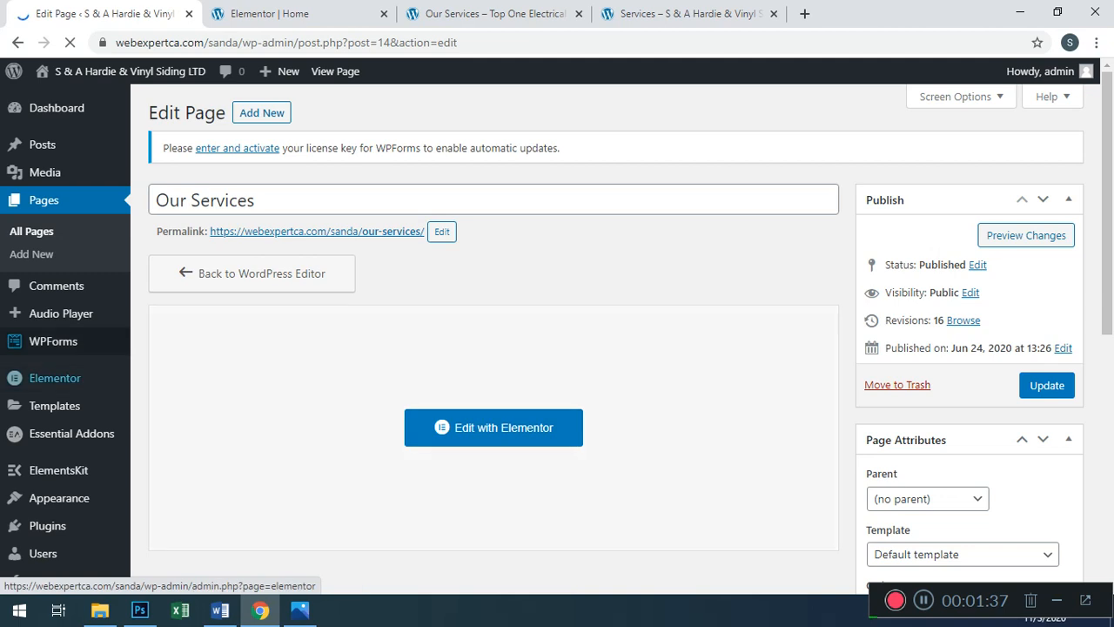
{"action": "scroll", "coordinate": [494, 348], "scroll_direction": "down", "scroll_amount": 5}
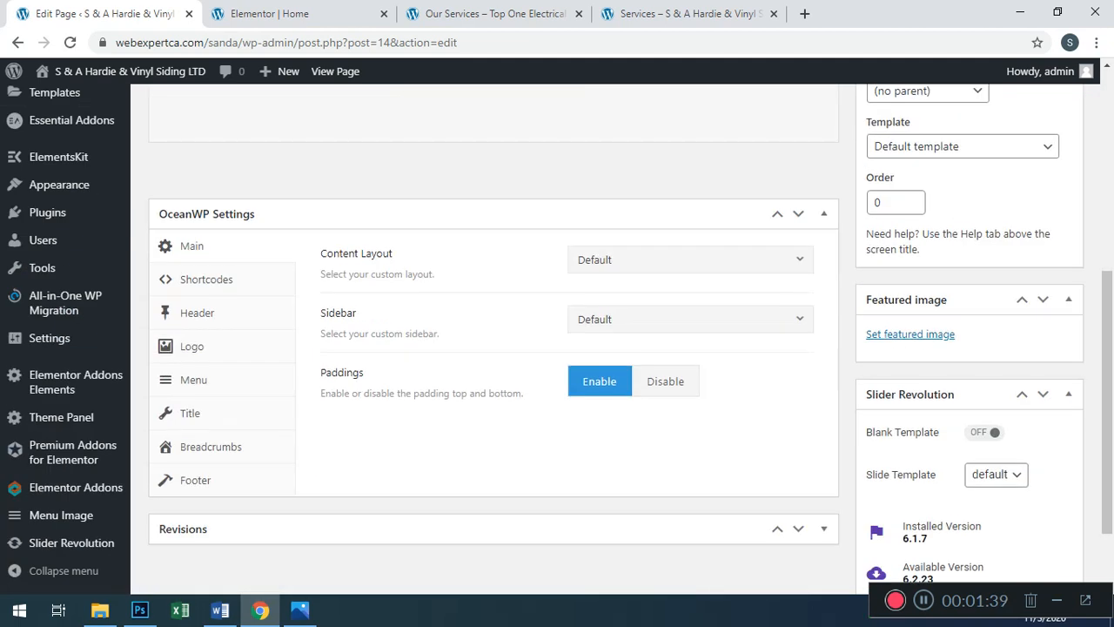
{"action": "left_click", "coordinate": [192, 346]}
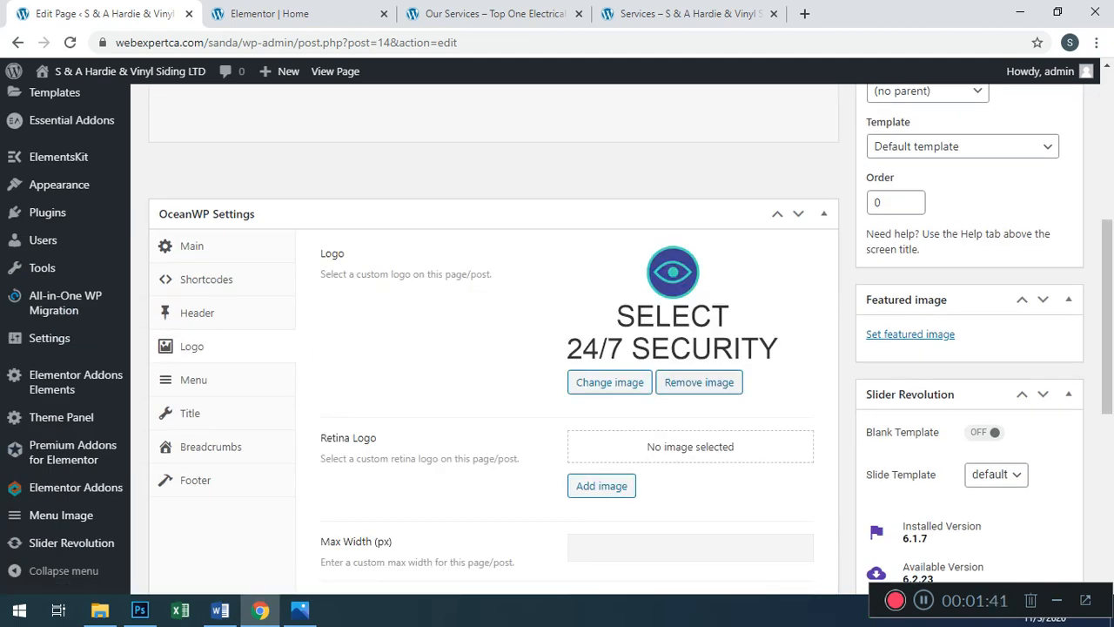
{"action": "left_click", "coordinate": [698, 382]}
{"action": "scroll", "coordinate": [699, 382], "scroll_direction": "up", "scroll_amount": 3}
{"action": "left_click", "coordinate": [1047, 222]}
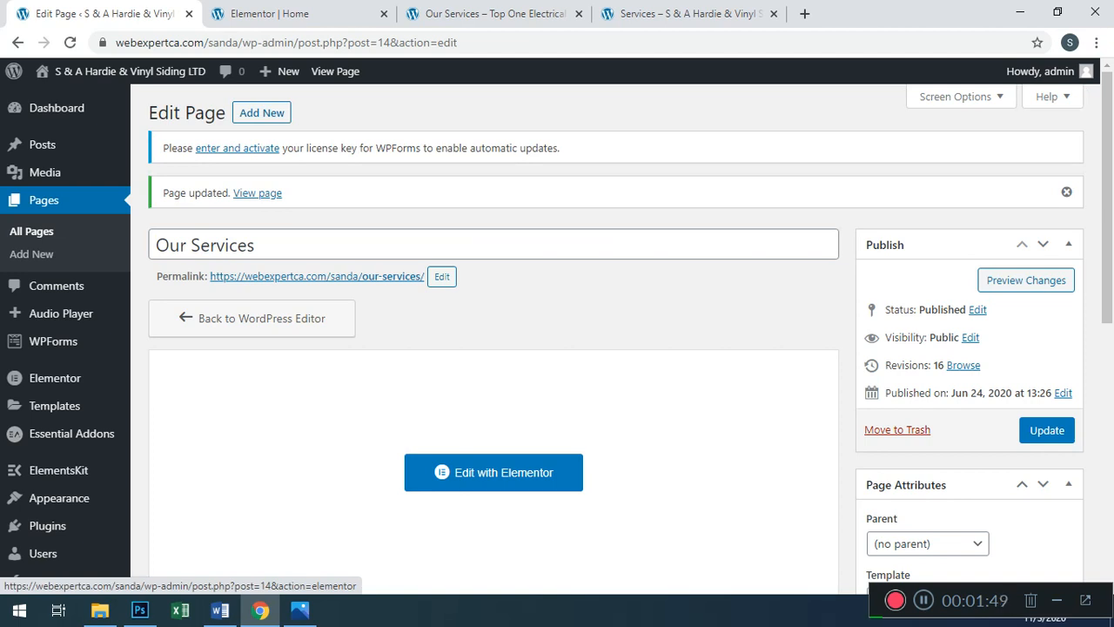
- Reopen the "Our Services" page in Elementor, look over its content, and select the "Our Services" heading
{"action": "left_click", "coordinate": [493, 471]}
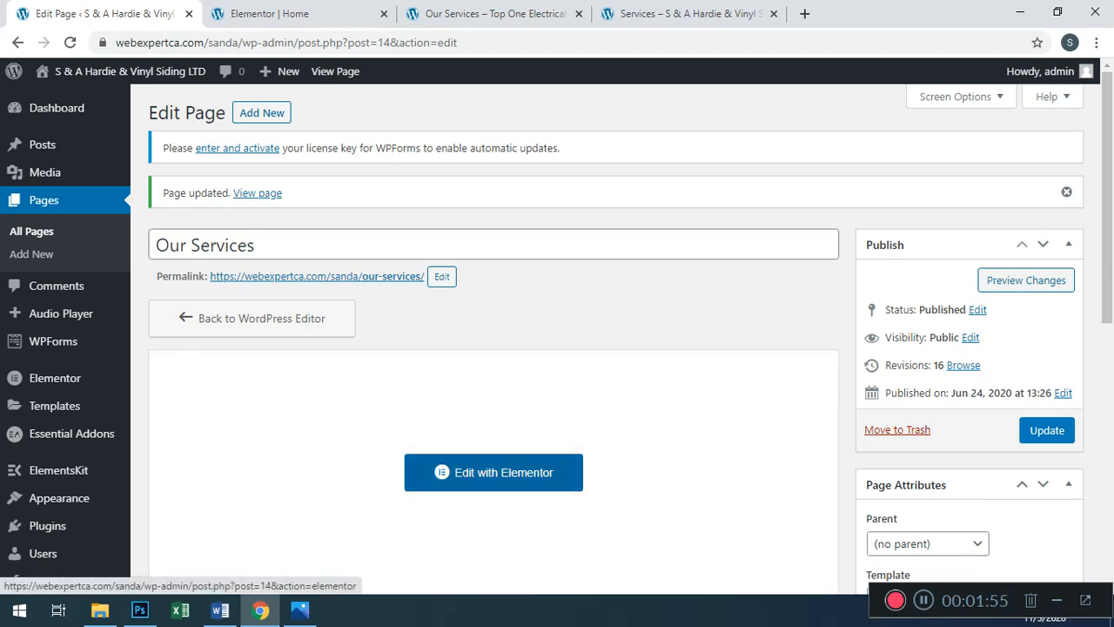
{"action": "left_click", "coordinate": [493, 472]}
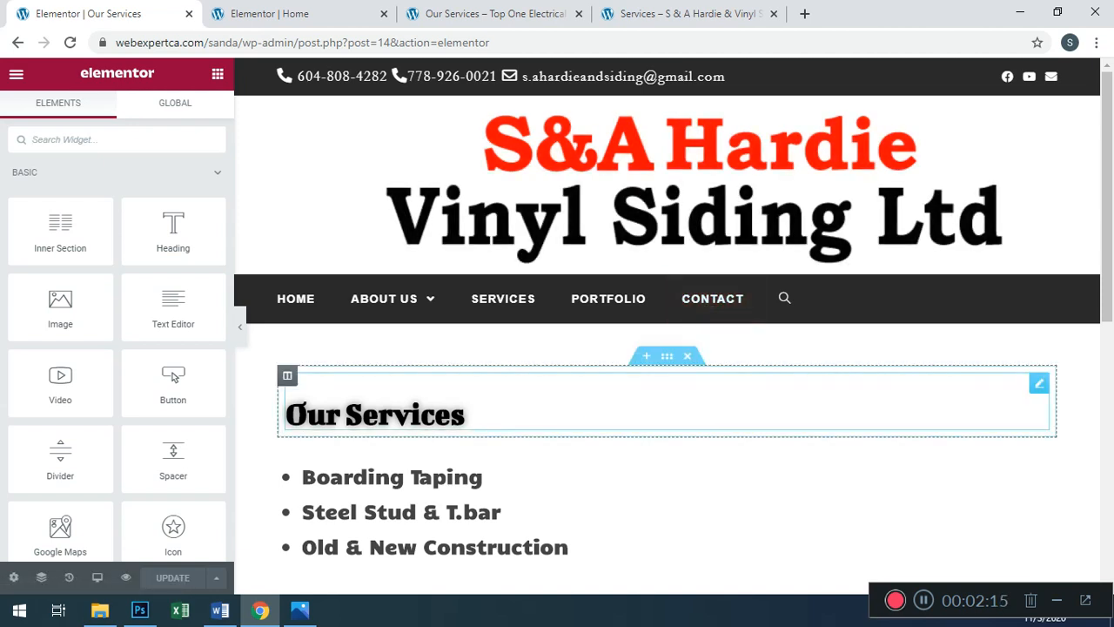
{"action": "scroll", "coordinate": [666, 348], "scroll_direction": "down", "scroll_amount": 2}
{"action": "scroll", "coordinate": [667, 348], "scroll_direction": "down", "scroll_amount": 3}
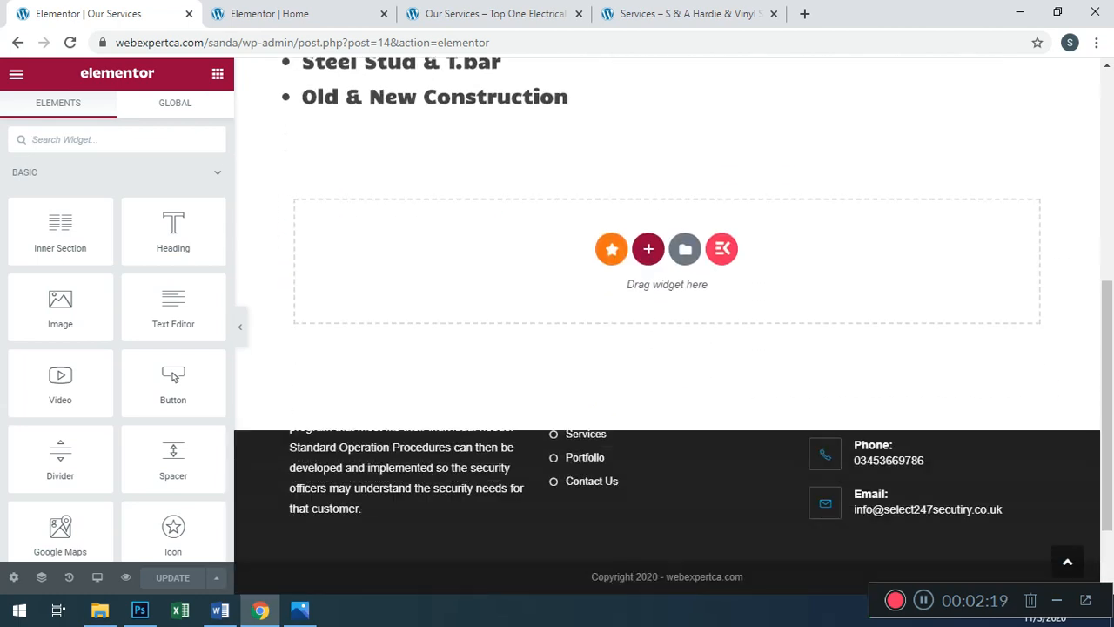
{"action": "scroll", "coordinate": [667, 400], "scroll_direction": "up", "scroll_amount": 5}
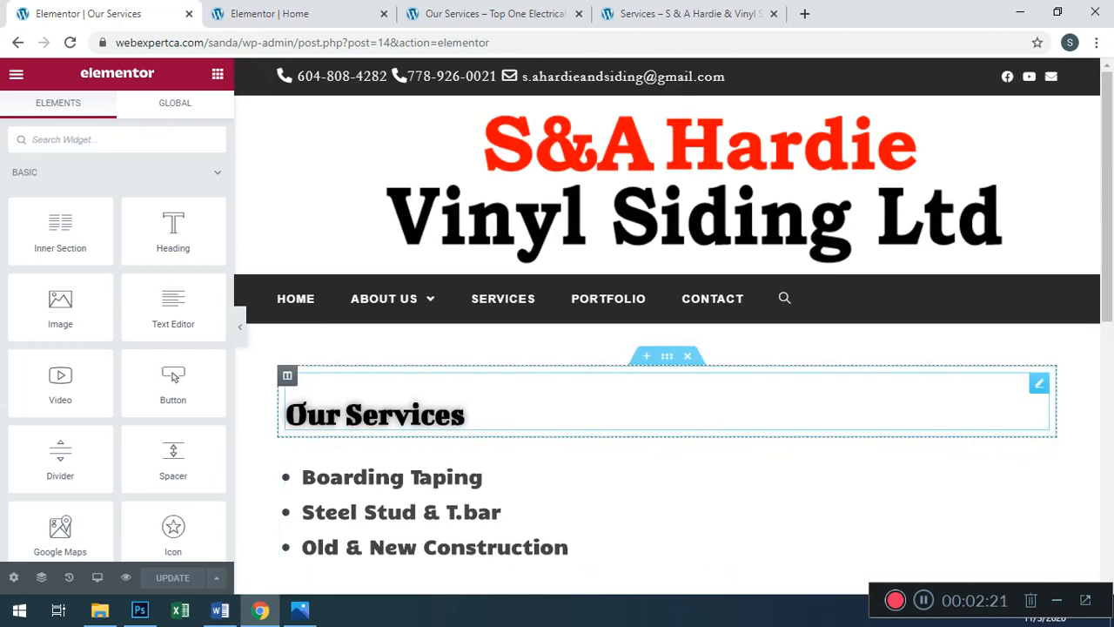
{"action": "left_click", "coordinate": [463, 414]}
- Check the Top One Electrical services page, then reload and examine the live S & A Services page before returning to the editor
{"action": "left_click", "coordinate": [270, 13]}
{"action": "left_click", "coordinate": [491, 14]}
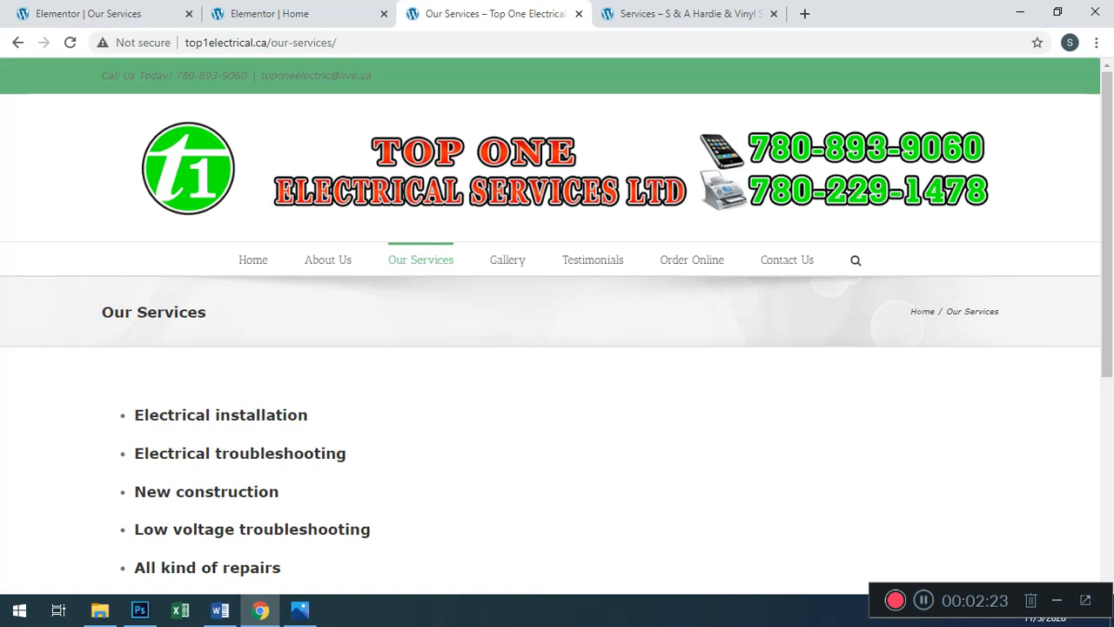
{"action": "left_click", "coordinate": [688, 13]}
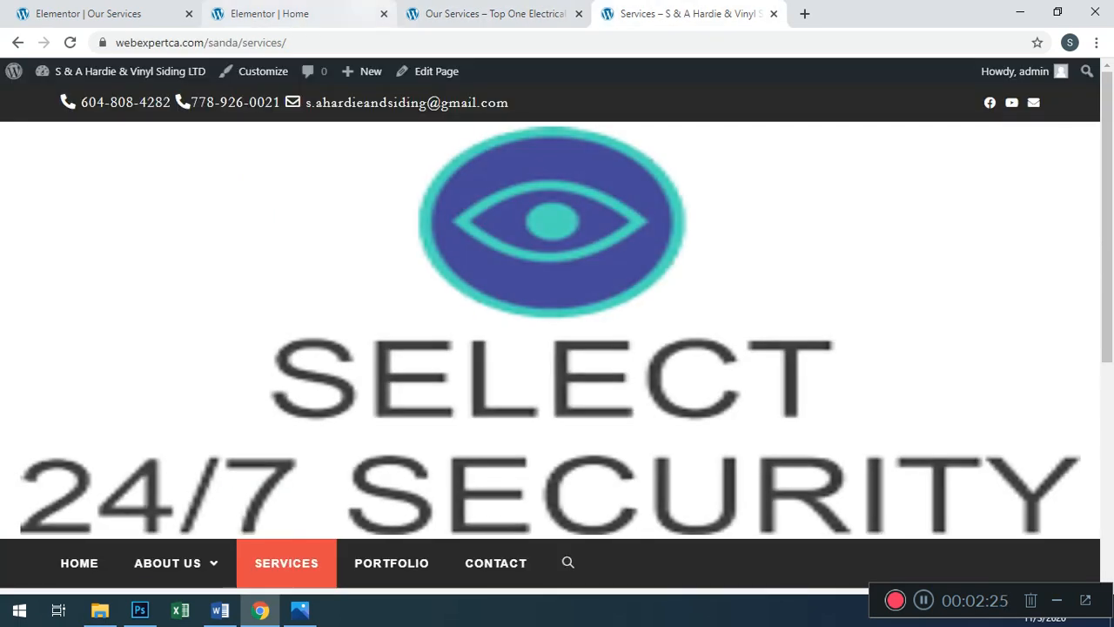
{"action": "left_click", "coordinate": [270, 14]}
{"action": "left_click", "coordinate": [687, 13]}
{"action": "key", "text": "F5"}
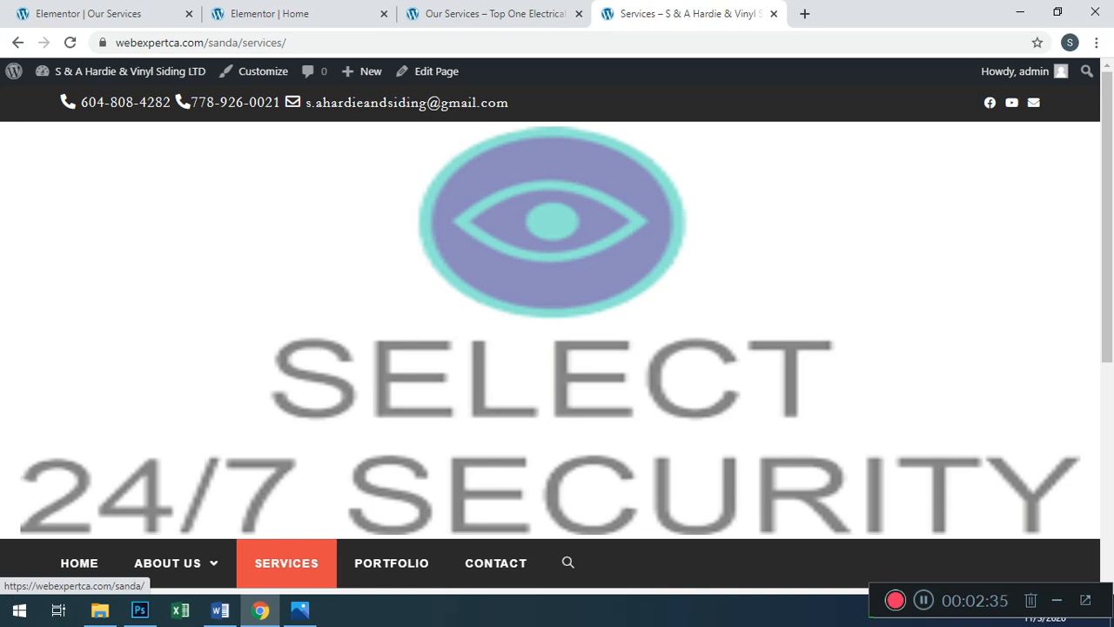
{"action": "scroll", "coordinate": [568, 323], "scroll_direction": "down", "scroll_amount": 3}
{"action": "scroll", "coordinate": [567, 323], "scroll_direction": "up", "scroll_amount": 3}
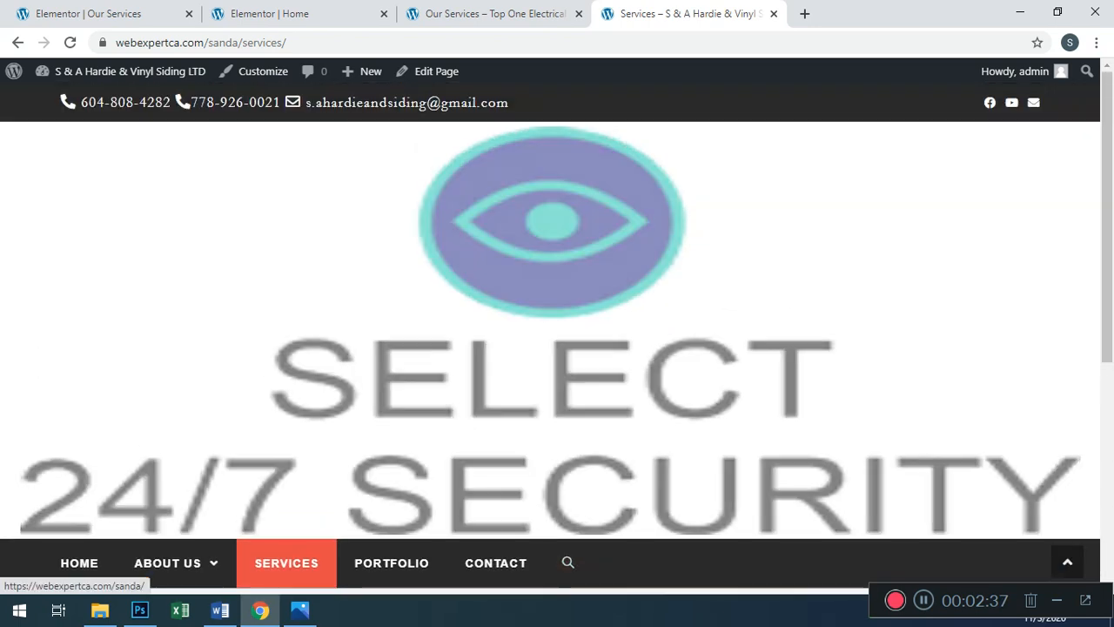
{"action": "scroll", "coordinate": [286, 563], "scroll_direction": "down", "scroll_amount": 2}
{"action": "left_click", "coordinate": [286, 400]}
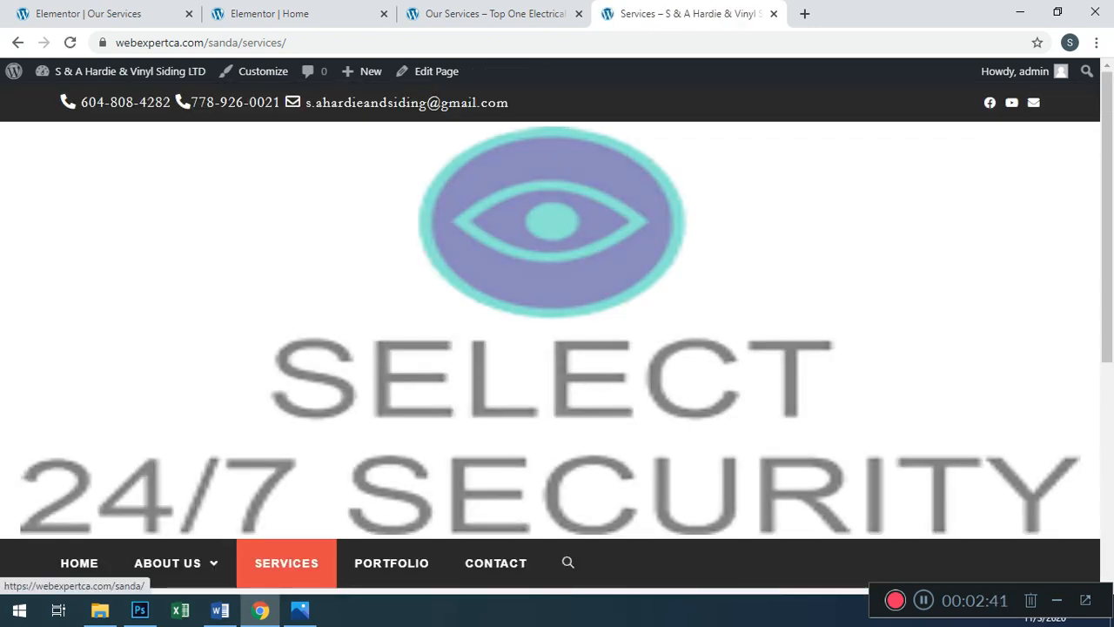
{"action": "left_click", "coordinate": [88, 14]}
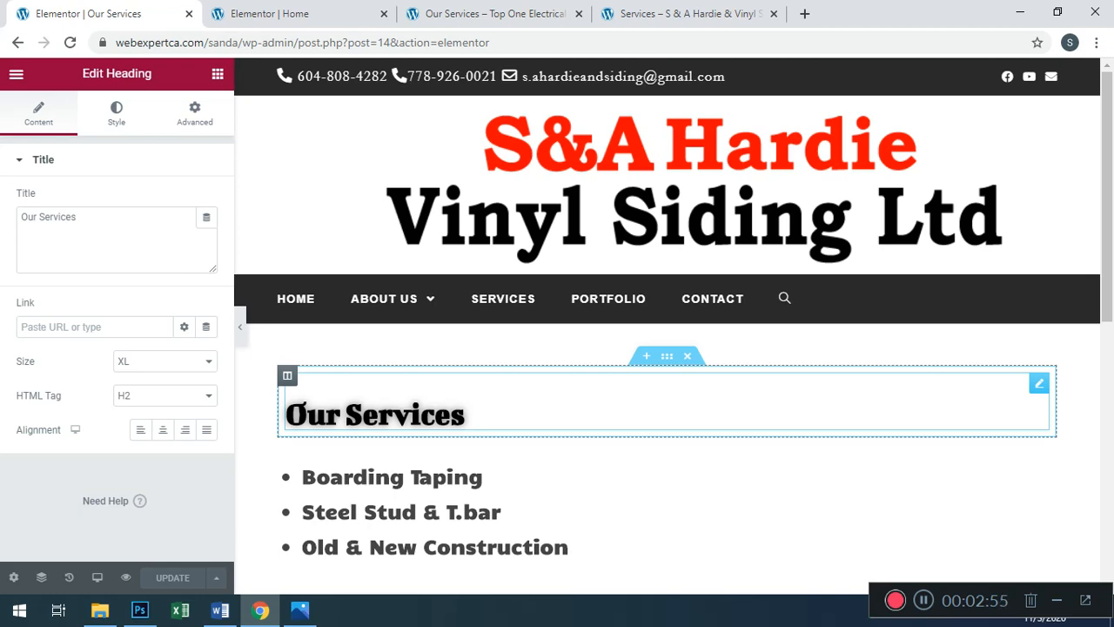
- Copy the "Our Services" heading on the Home page and paste its style onto the "Our Services" page heading
{"action": "left_click", "coordinate": [270, 13]}
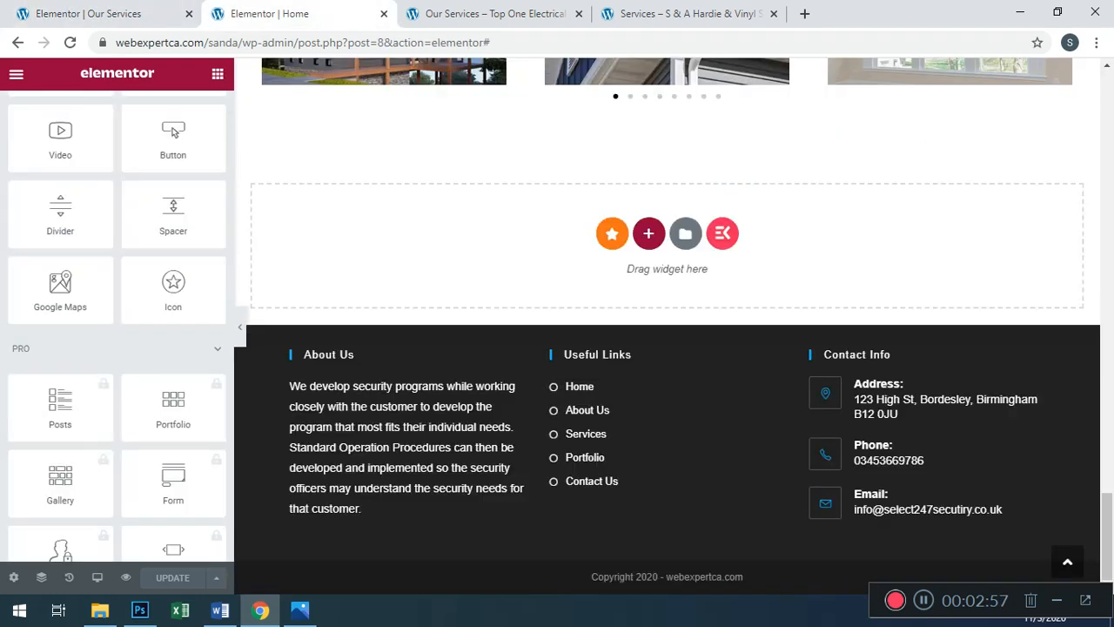
{"action": "scroll", "coordinate": [392, 487], "scroll_direction": "up", "scroll_amount": 10}
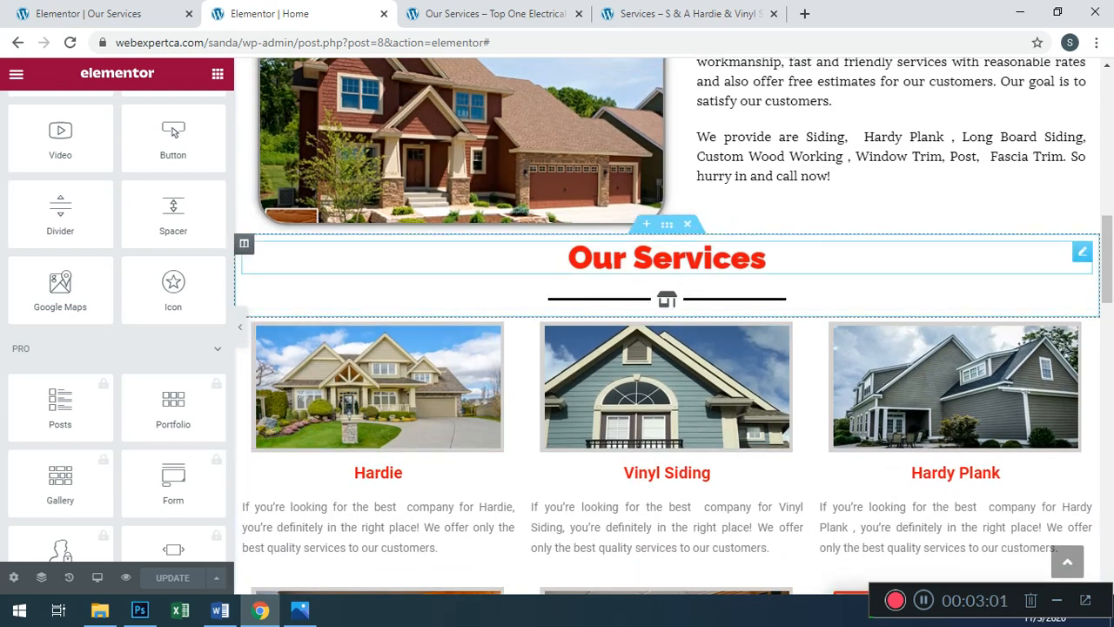
{"action": "left_click", "coordinate": [757, 258]}
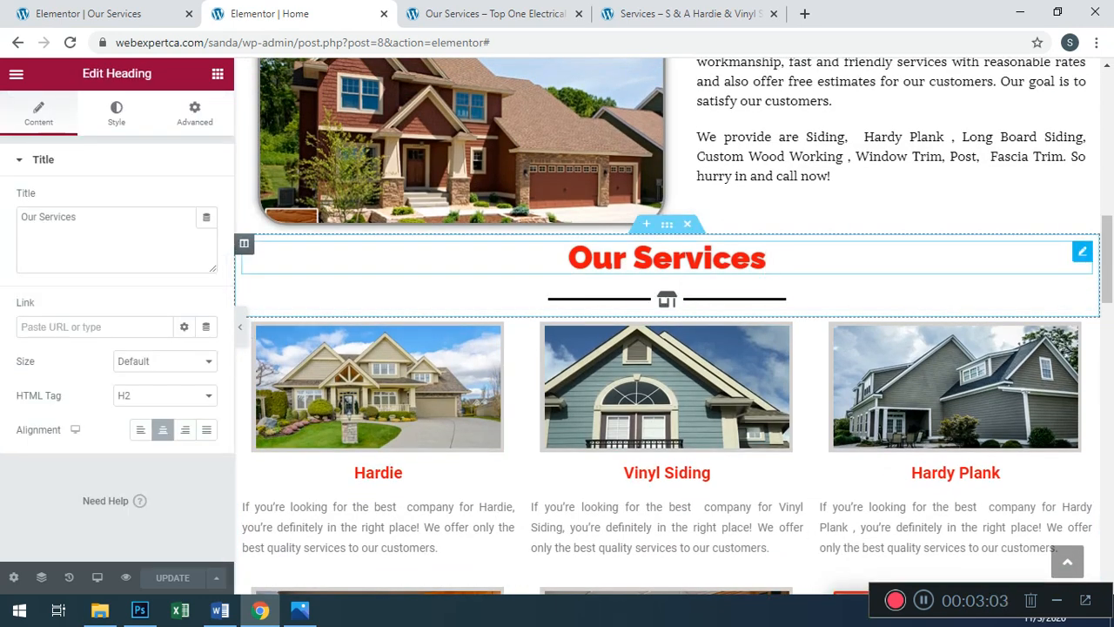
{"action": "right_click", "coordinate": [952, 255]}
{"action": "left_click", "coordinate": [987, 322]}
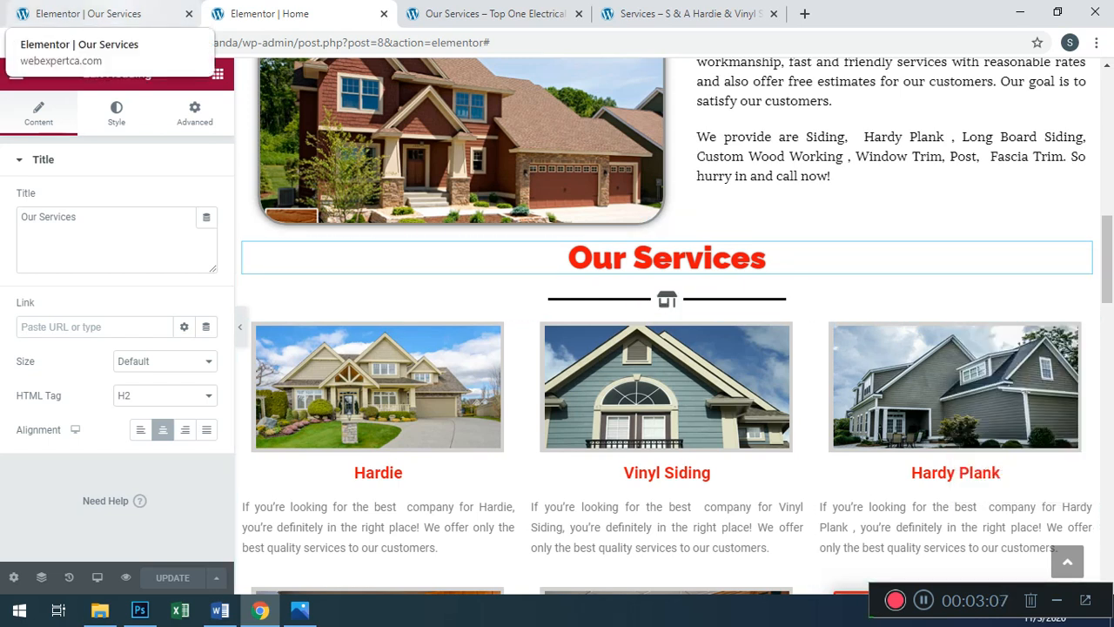
{"action": "left_click", "coordinate": [87, 13]}
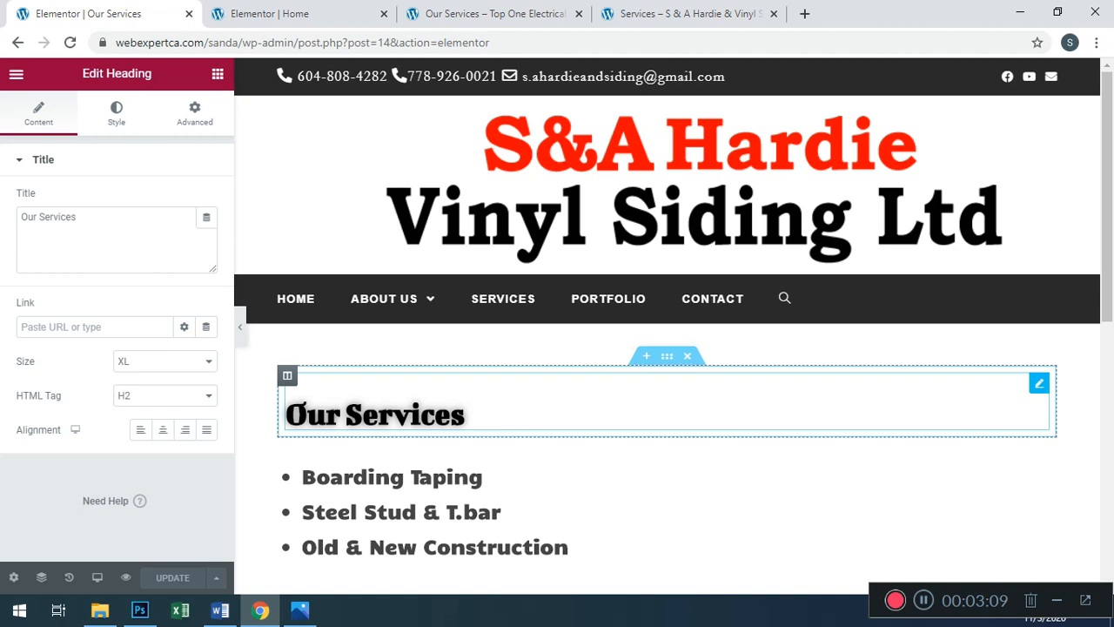
{"action": "right_click", "coordinate": [1039, 383]}
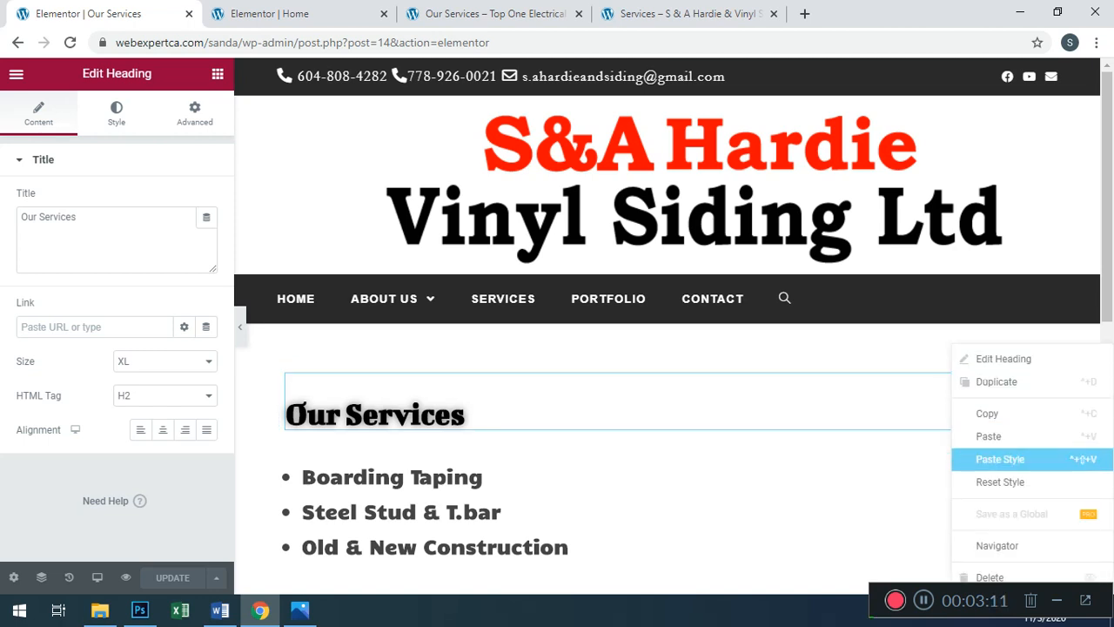
{"action": "left_click", "coordinate": [999, 459]}
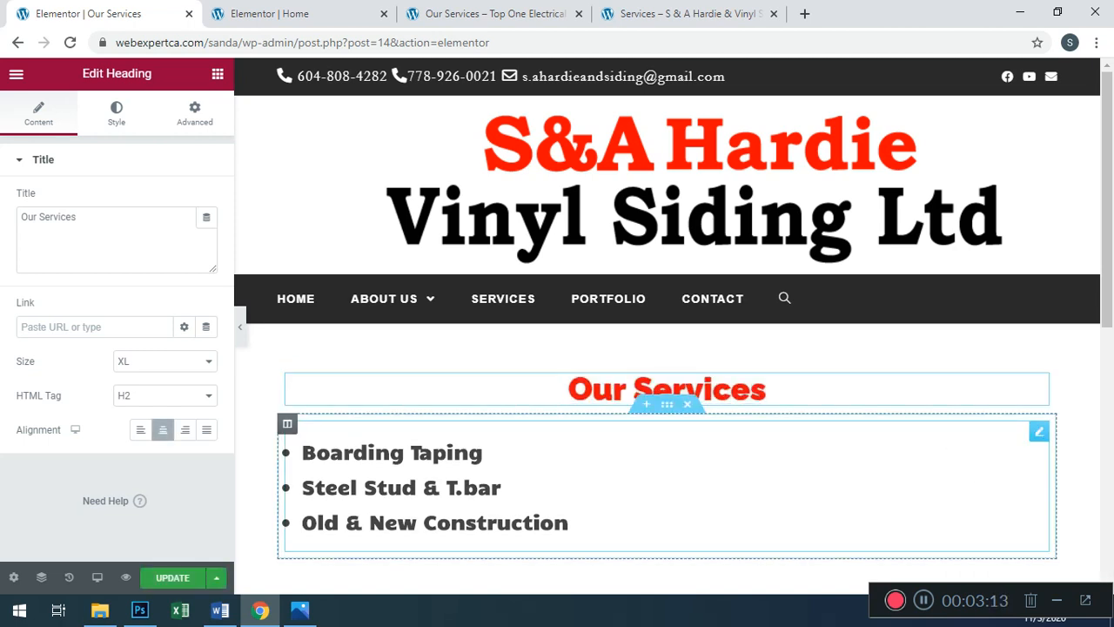
- Set the alignment of the "Our Services" heading to Left and check the page layout
{"action": "left_click", "coordinate": [767, 389]}
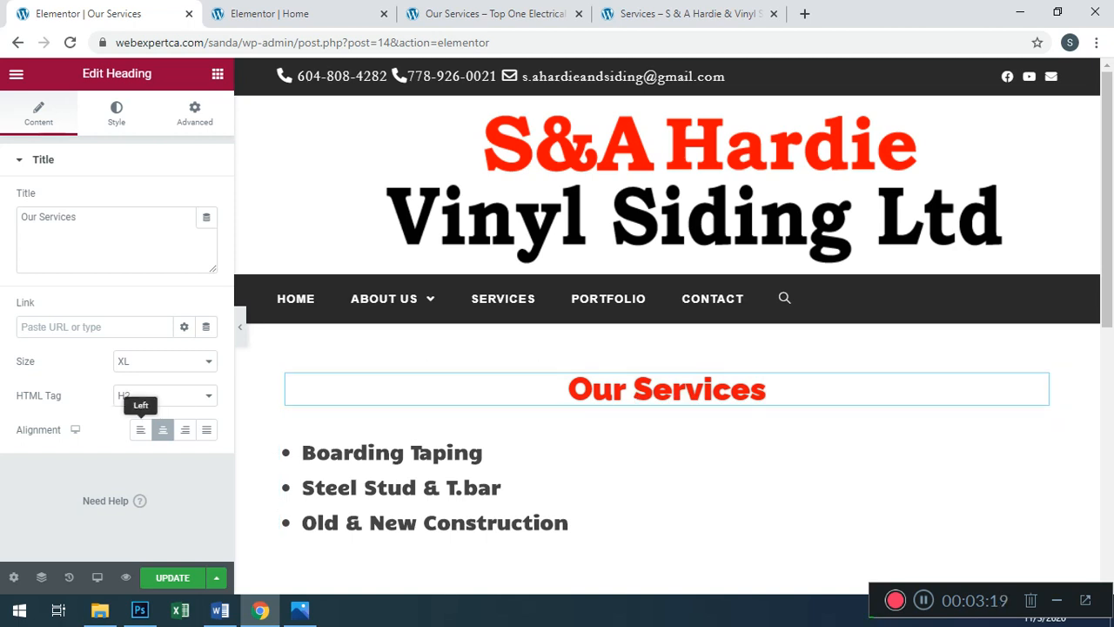
{"action": "left_click", "coordinate": [140, 429]}
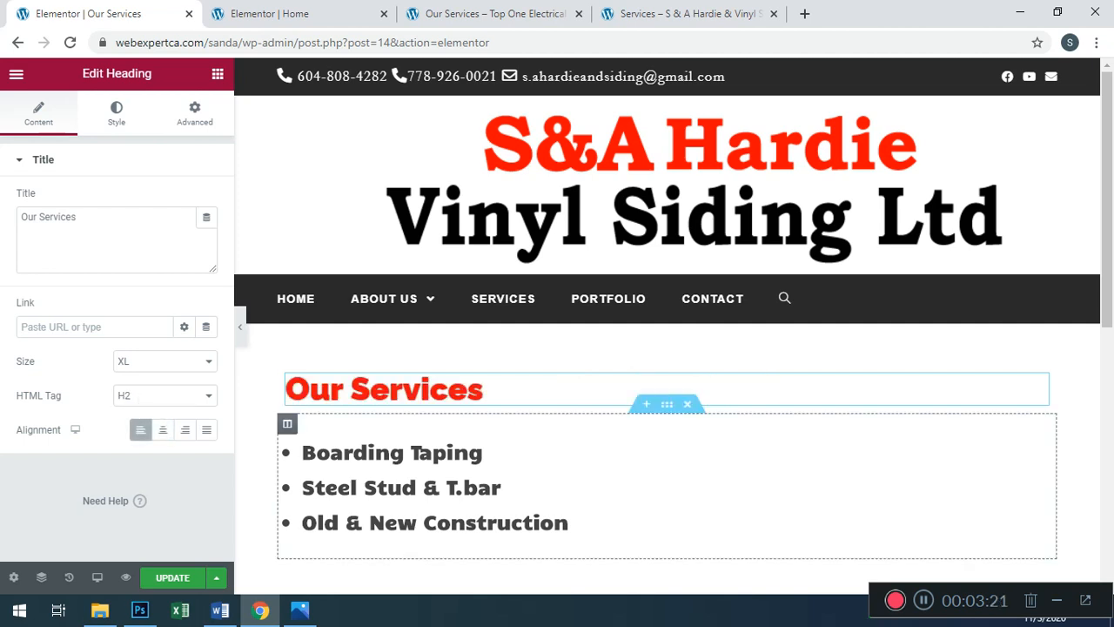
{"action": "scroll", "coordinate": [661, 470], "scroll_direction": "down", "scroll_amount": 1}
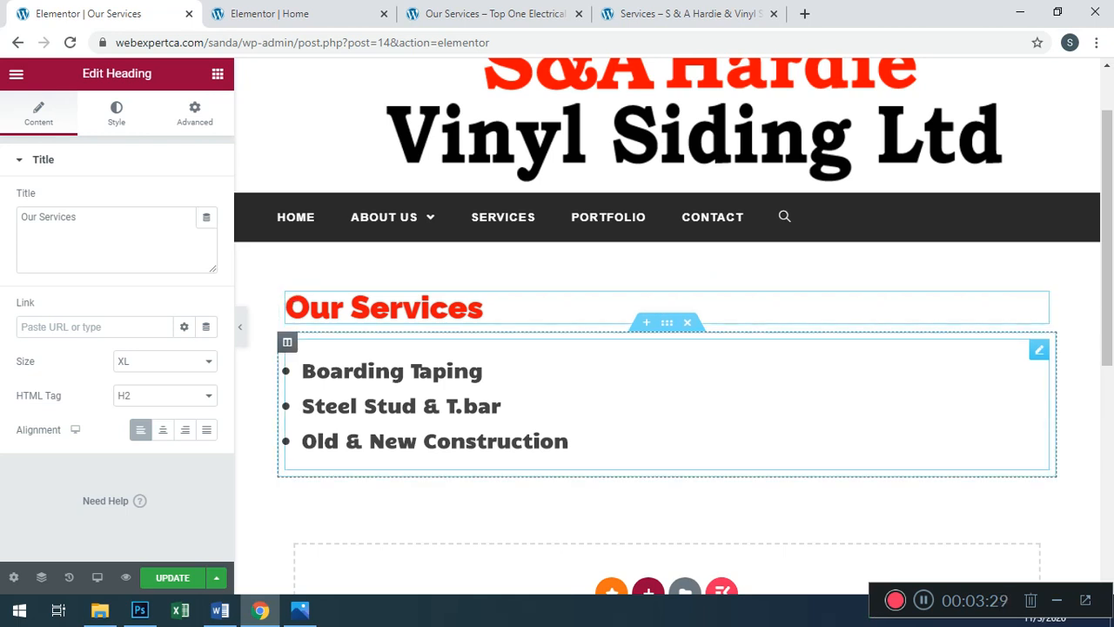
{"action": "scroll", "coordinate": [667, 348], "scroll_direction": "up", "scroll_amount": 1}
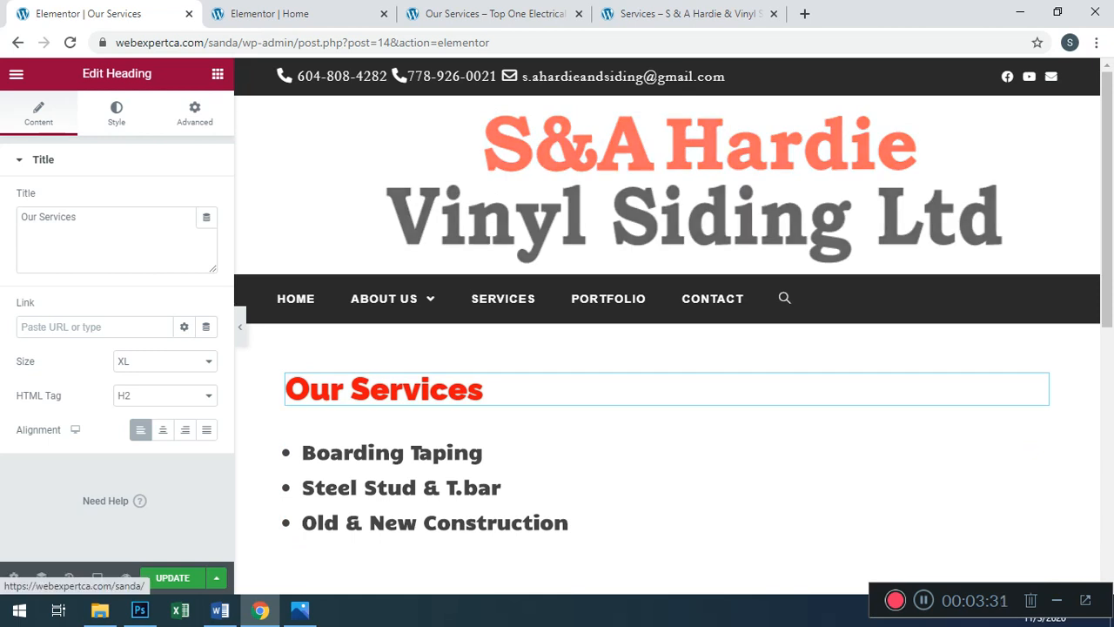
{"action": "scroll", "coordinate": [609, 299], "scroll_direction": "down", "scroll_amount": 2}
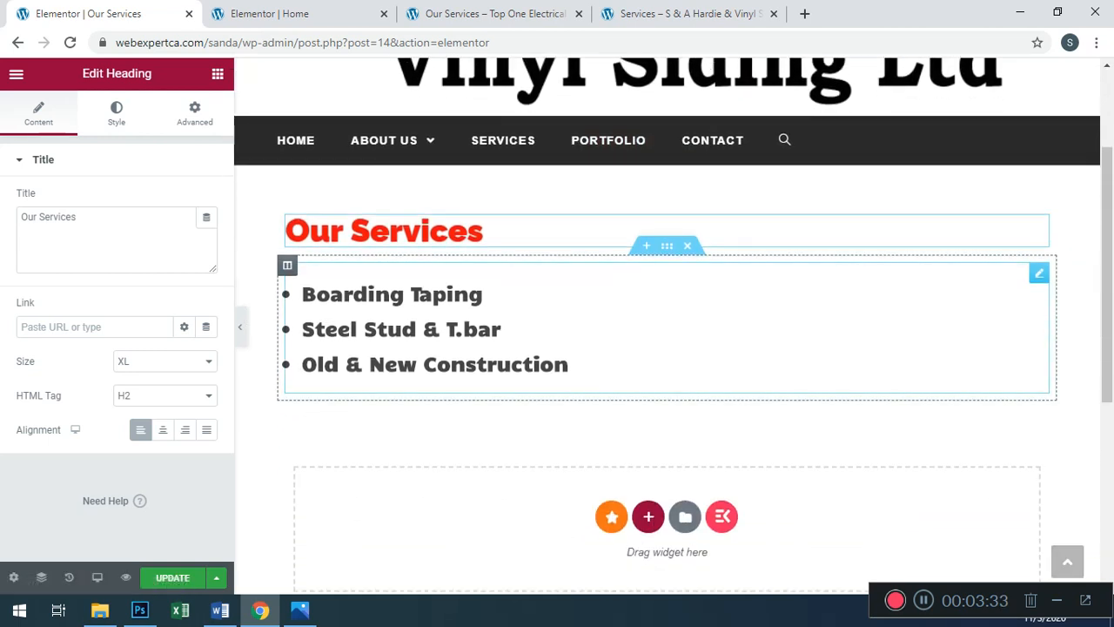
- Copy "Siding" from the Word document, return to the Elementor page in Chrome, and open the services bullet list for editing
{"action": "left_click", "coordinate": [220, 610]}
{"action": "scroll", "coordinate": [557, 348], "scroll_direction": "down", "scroll_amount": 3}
{"action": "left_click_drag", "start_coordinate": [179, 421], "coordinate": [223, 421]}
{"action": "key", "text": "ctrl+c"}
{"action": "key", "text": "alt+Tab"}
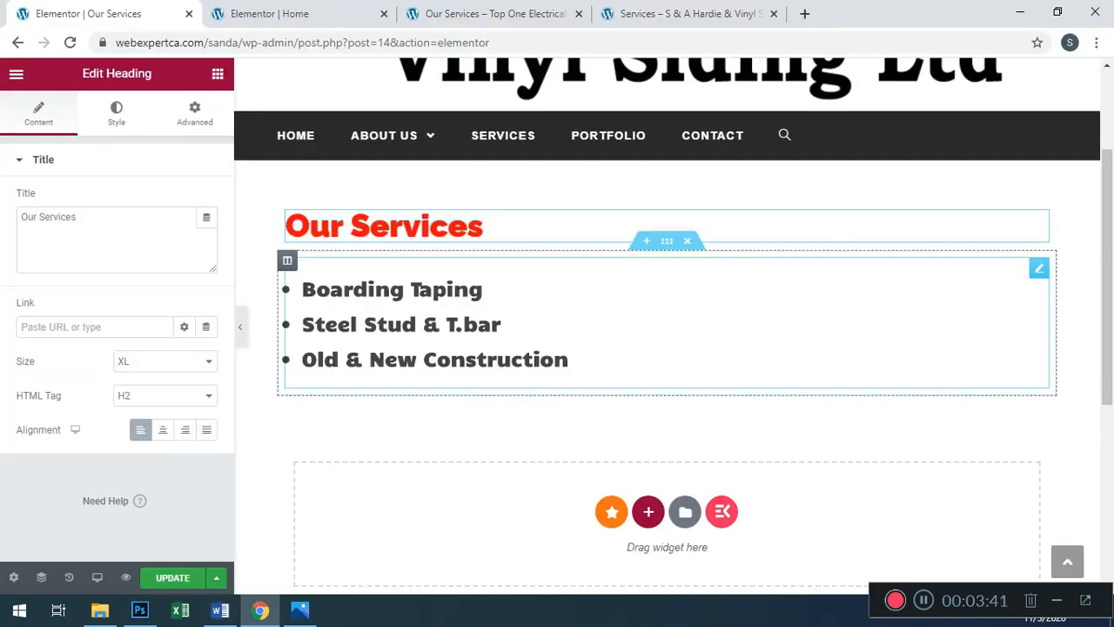
{"action": "left_click", "coordinate": [571, 359]}
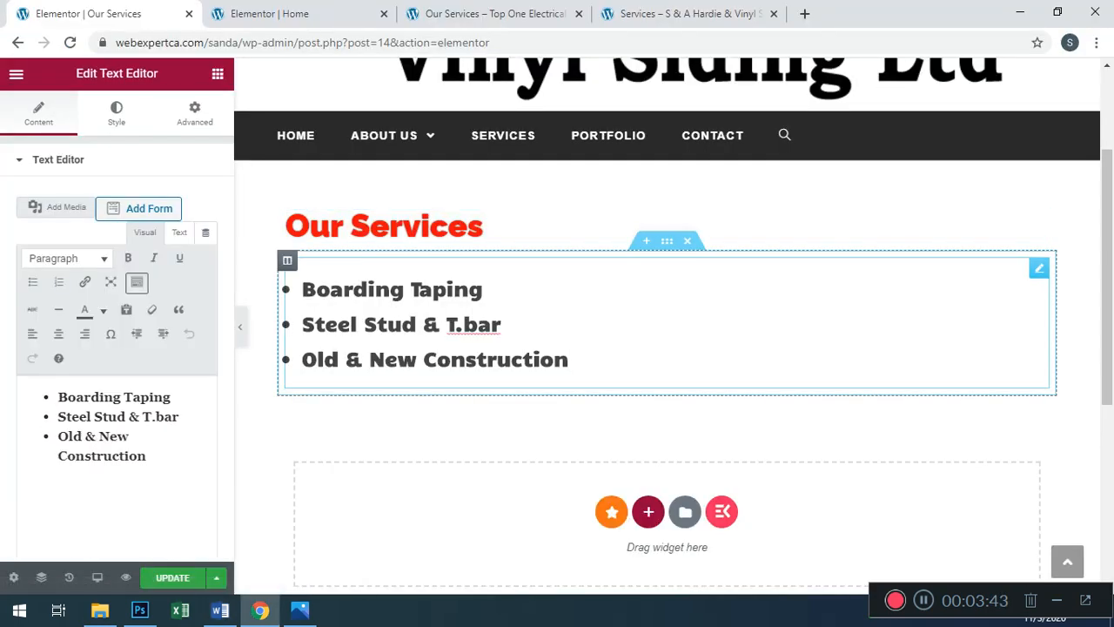
- Try to replace the "Boarding Taping" bullet with the copied text "Siding" directly on the page, and undo the paste
{"action": "left_click_drag", "start_coordinate": [302, 289], "coordinate": [484, 289]}
{"action": "key", "text": "ctrl+v"}
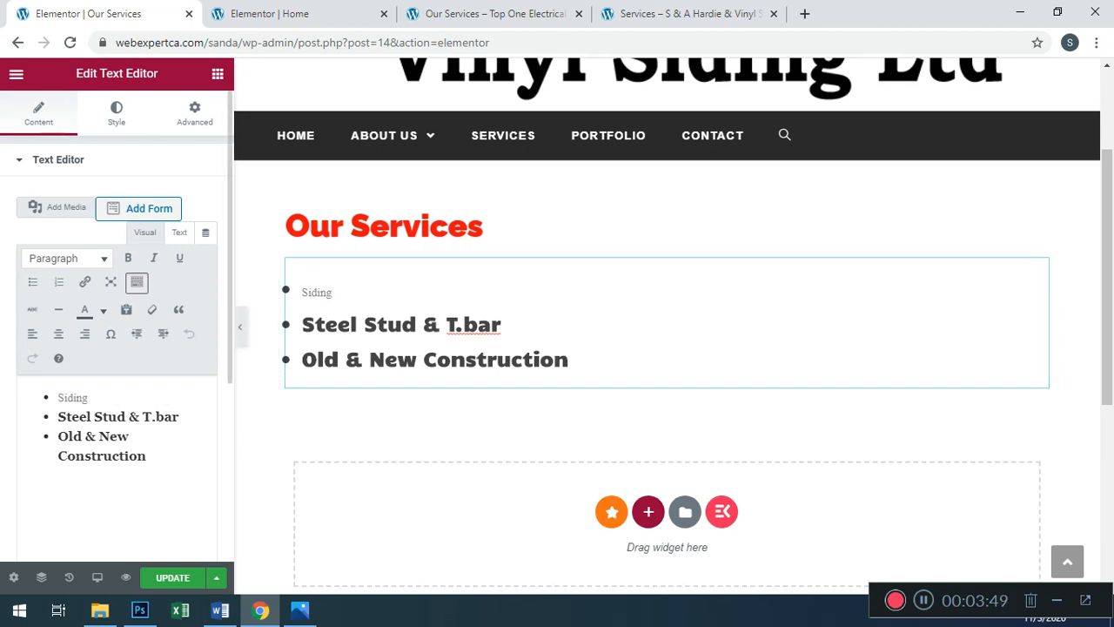
{"action": "key", "text": "ctrl+z"}
- Replace the "Boarding Taping" bullet with "Siding" in the text editor, and "Steel Stud & T.bar" with "Hardy Plank" from the Word document
{"action": "left_click_drag", "start_coordinate": [59, 397], "coordinate": [171, 396]}
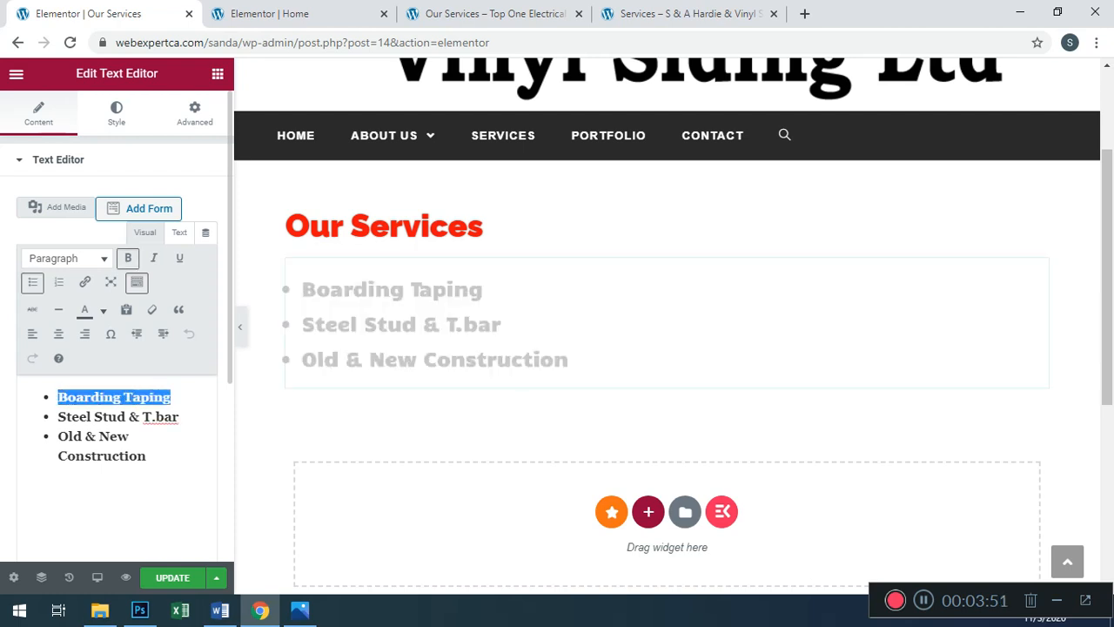
{"action": "key", "text": "ctrl+v"}
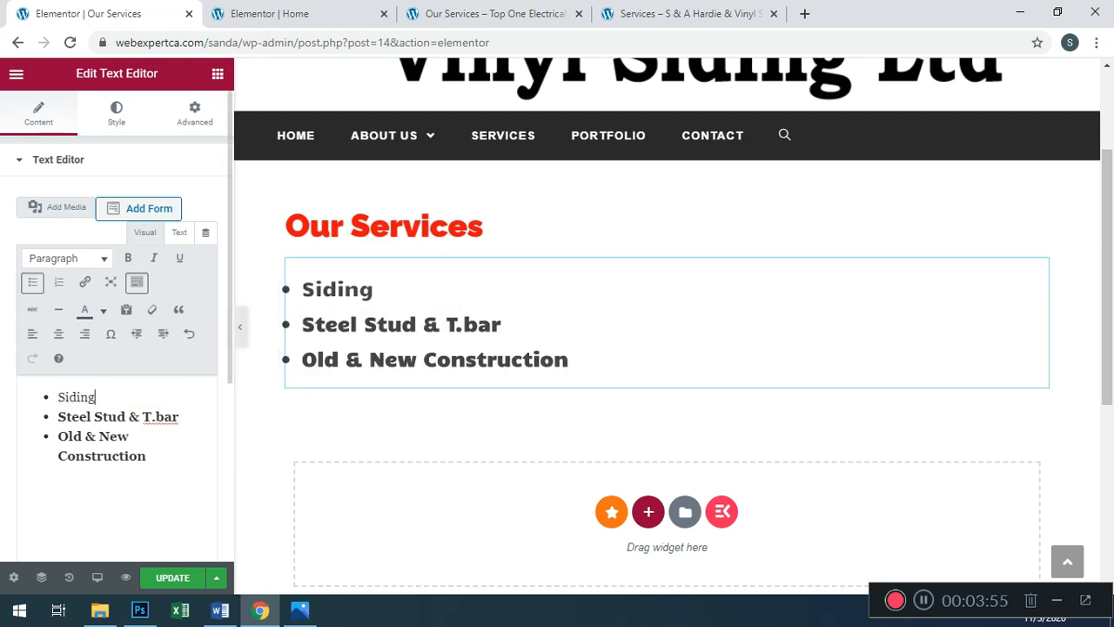
{"action": "key", "text": "alt+Tab"}
{"action": "left_click_drag", "start_coordinate": [246, 421], "coordinate": [343, 421]}
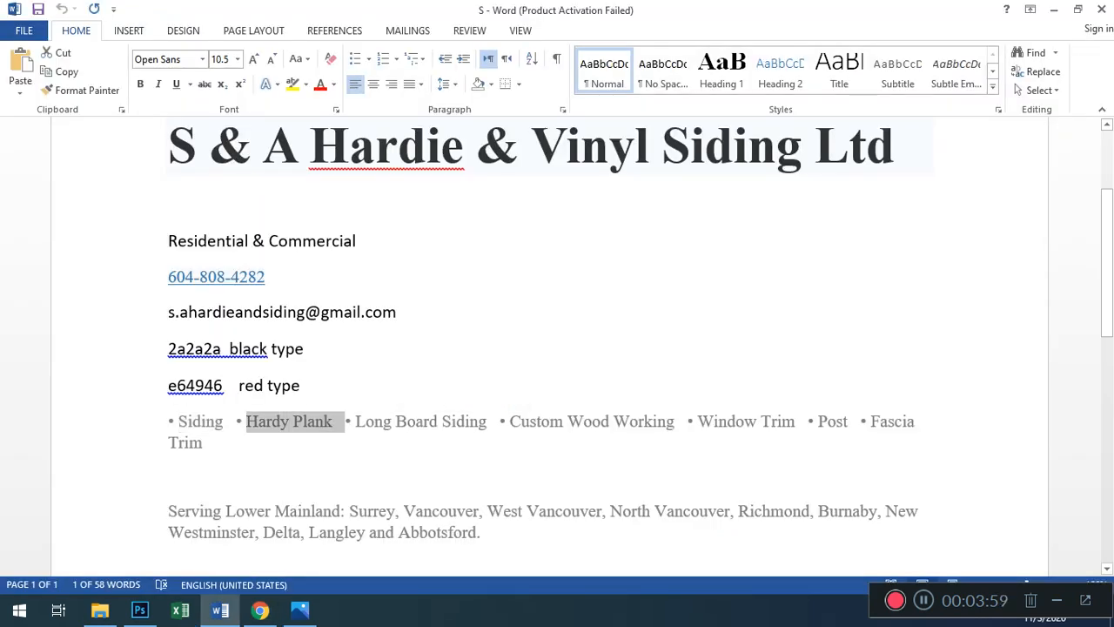
{"action": "key", "text": "alt+Tab"}
{"action": "left_click_drag", "start_coordinate": [57, 416], "coordinate": [180, 416]}
{"action": "key", "text": "ctrl+v"}
- Copy "Long Board Siding" from the Word document and paste it over "Old & New" in the third bullet
{"action": "key", "text": "alt+Tab"}
{"action": "left_click_drag", "start_coordinate": [350, 422], "coordinate": [497, 422]}
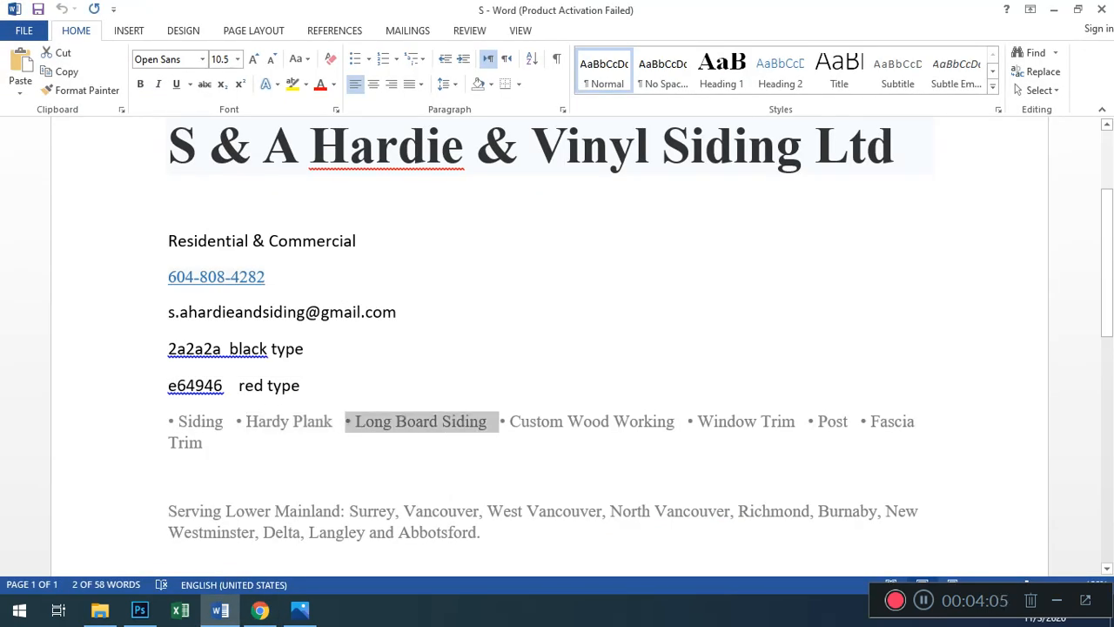
{"action": "key", "text": "alt+Tab"}
{"action": "left_click_drag", "start_coordinate": [57, 436], "coordinate": [131, 436]}
{"action": "key", "text": "ctrl+v"}
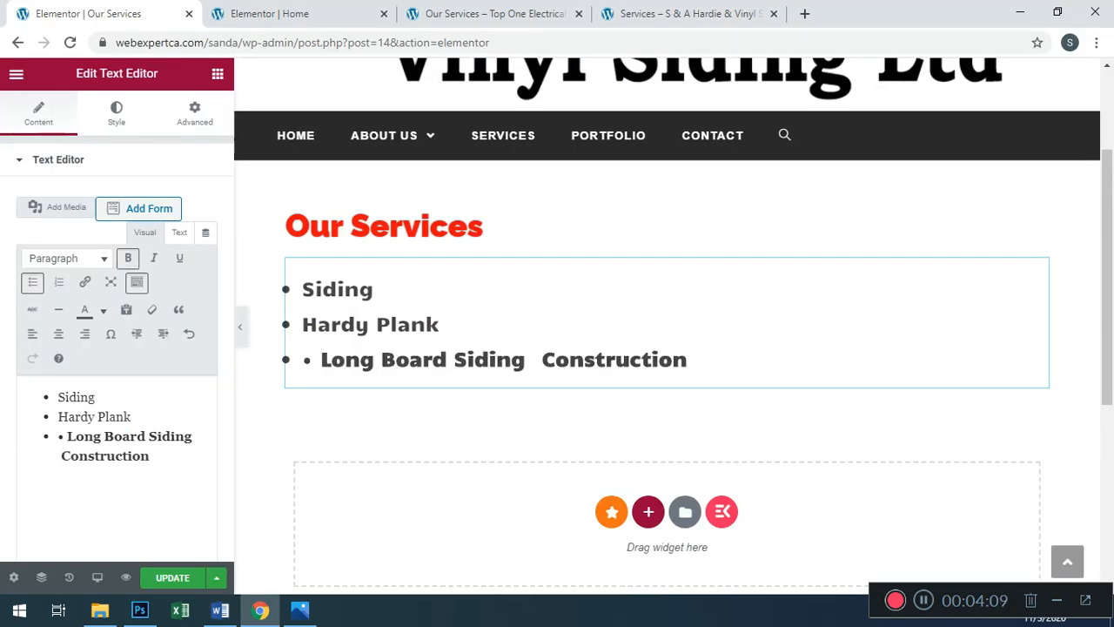
- Copy "Custom Wood Working" from the Word document and return to the Elementor page
{"action": "key", "text": "alt+Tab"}
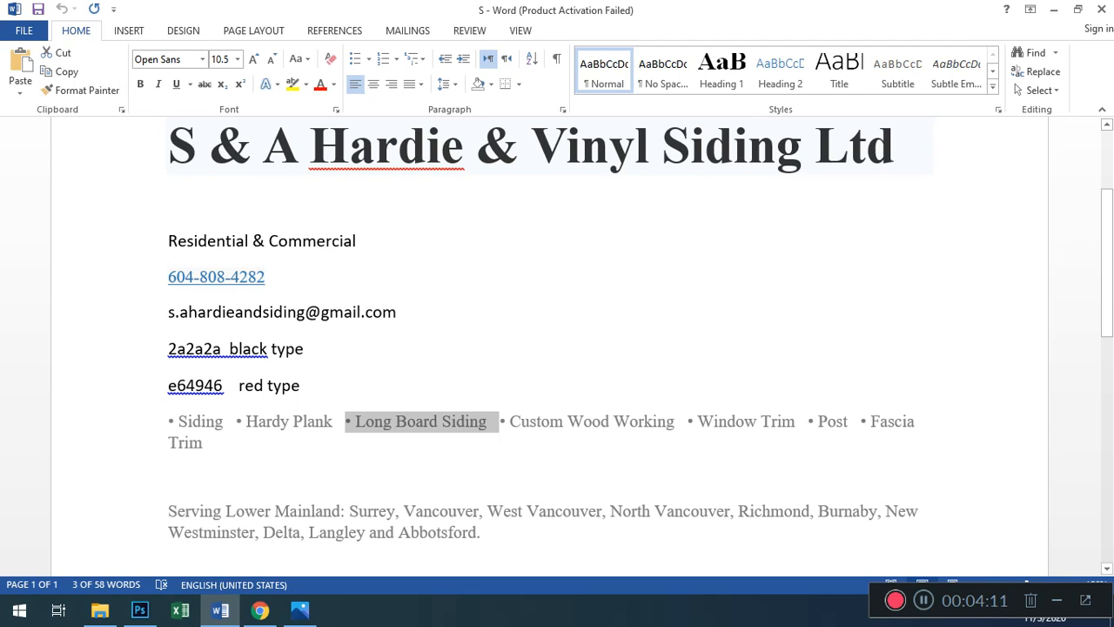
{"action": "left_click_drag", "start_coordinate": [510, 422], "coordinate": [683, 422]}
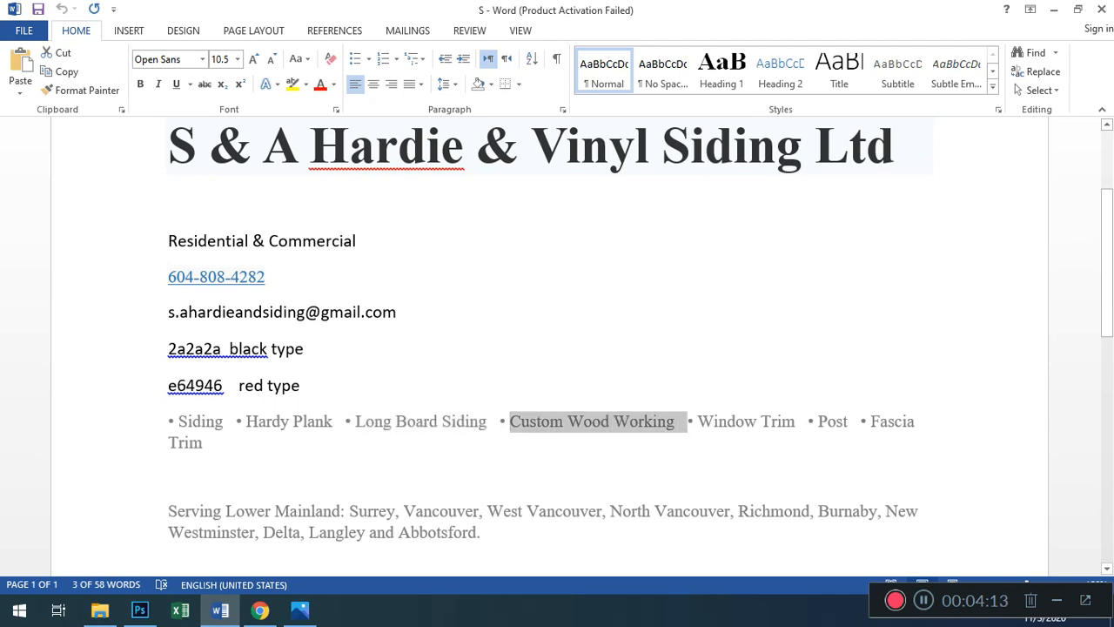
{"action": "key", "text": "alt+Tab"}
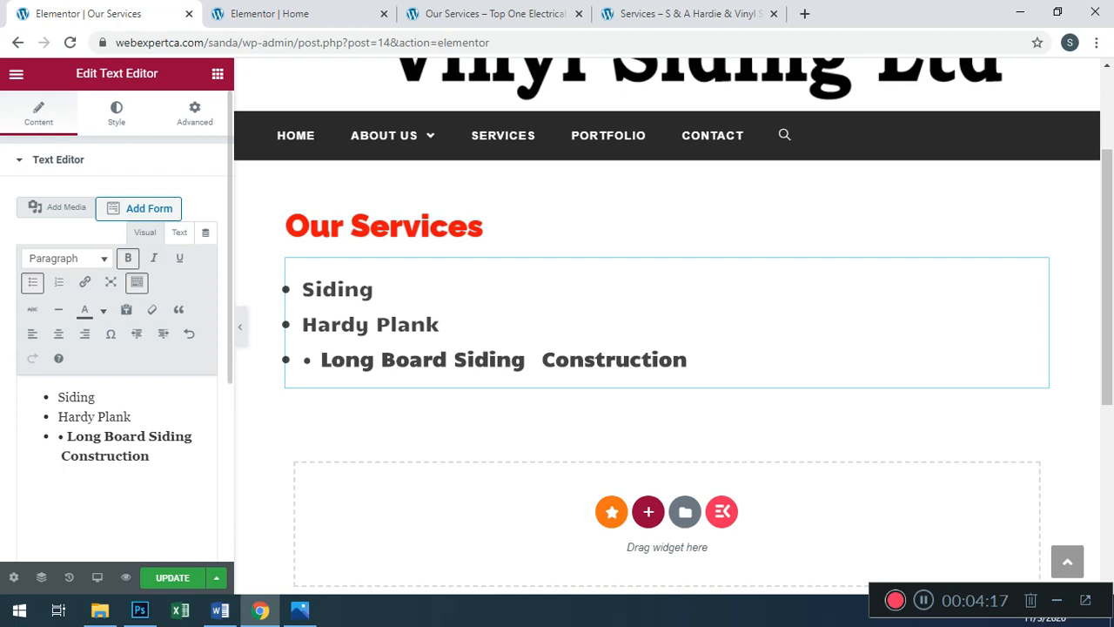
- Remove the extra pasted bullet character in front of "Long Board Siding", keeping the text as the third bullet
{"action": "left_click", "coordinate": [59, 437]}
{"action": "key", "text": "BackSpace"}
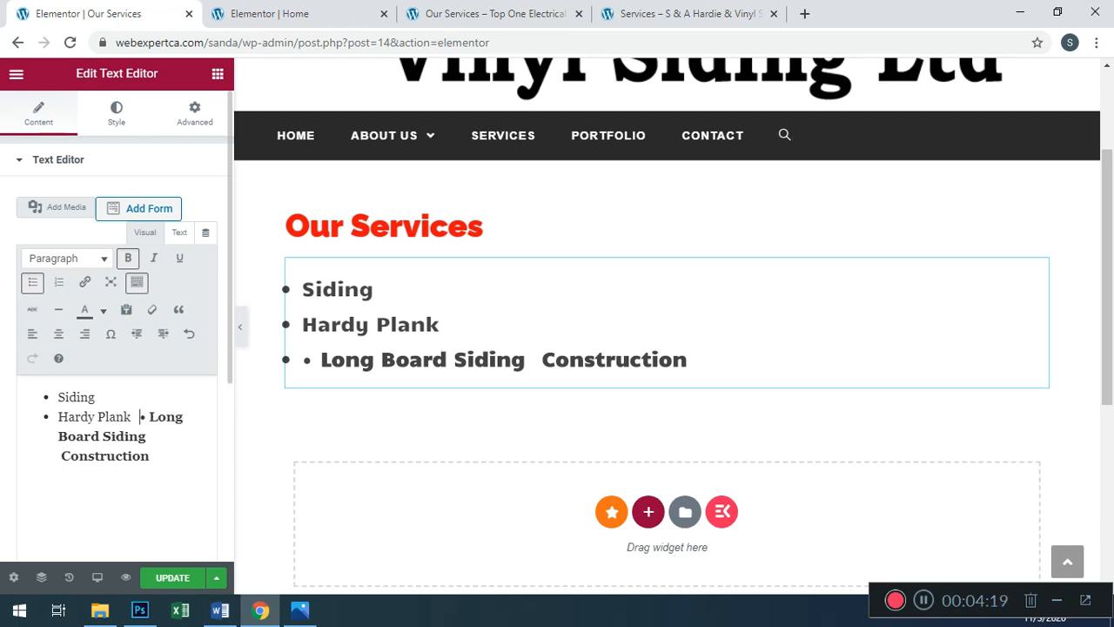
{"action": "key", "text": "Return"}
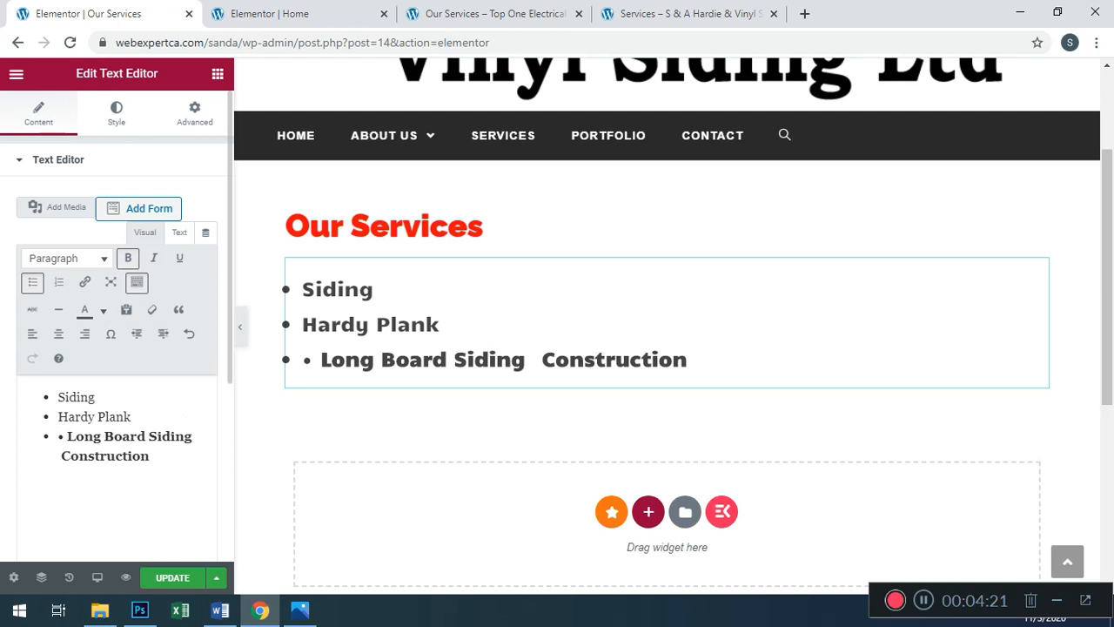
{"action": "key", "text": "Return"}
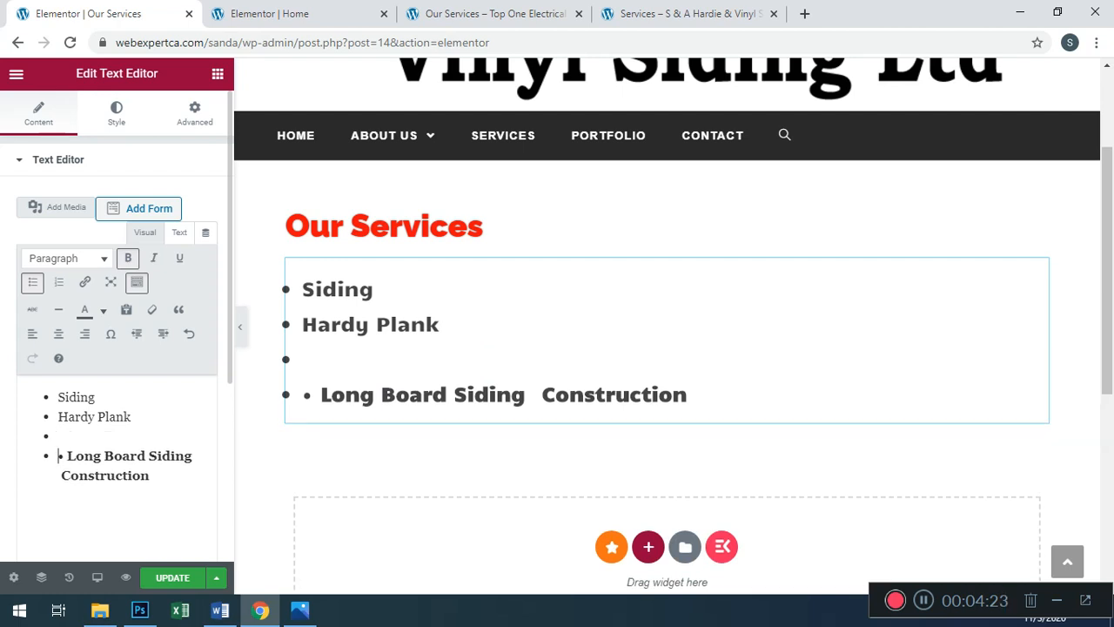
{"action": "key", "text": "Right"}
{"action": "key", "text": "Right"}
{"action": "key", "text": "Return"}
{"action": "key", "text": "BackSpace"}
{"action": "key", "text": "BackSpace"}
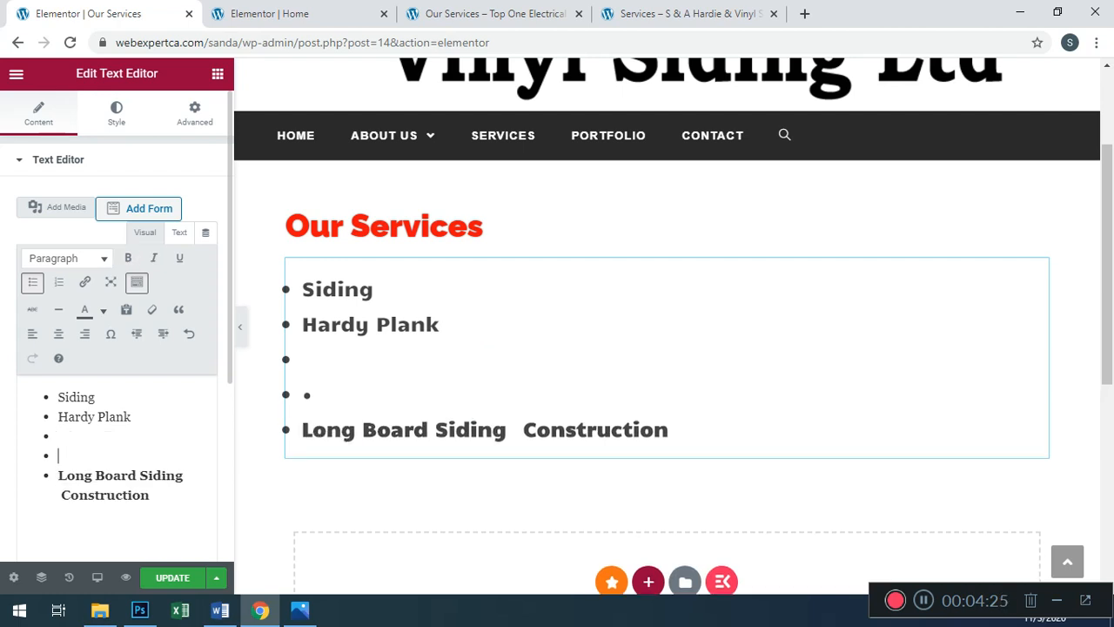
{"action": "key", "text": "BackSpace"}
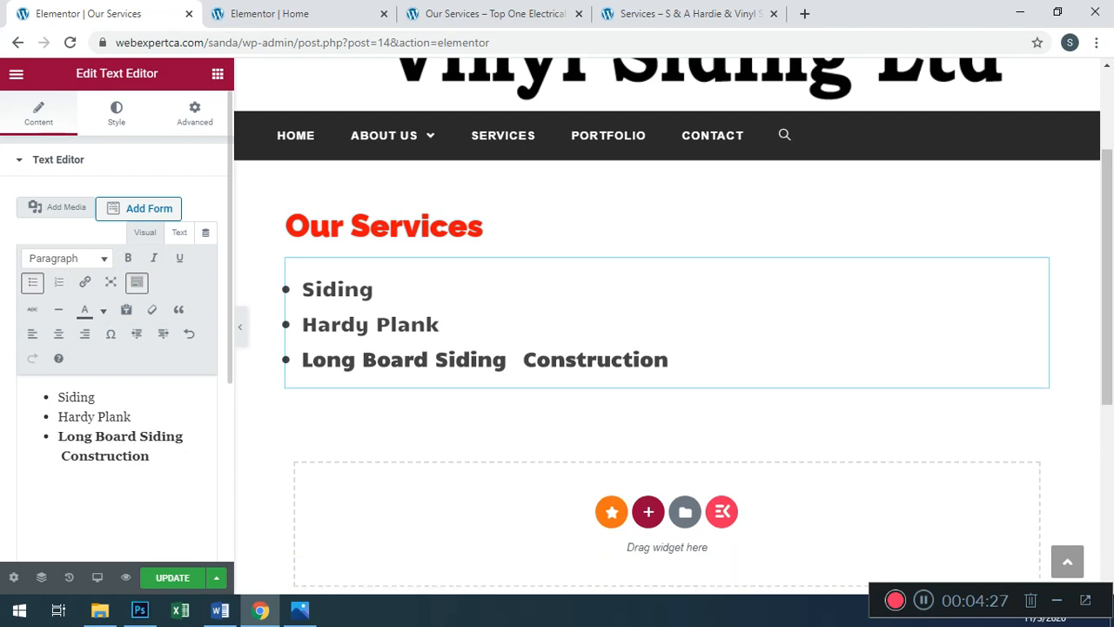
- Split "Construction" onto its own bullet below "Long Board Siding" and replace it with the copied "Custom Wood Working"
{"action": "left_click", "coordinate": [188, 436]}
{"action": "key", "text": "Return"}
{"action": "key", "text": "shift+Right"}
{"action": "key", "text": "shift+Right"}
{"action": "key", "text": "shift+Right"}
{"action": "key", "text": "shift+Right"}
{"action": "key", "text": "shift+Right"}
{"action": "key", "text": "shift+Right"}
{"action": "key", "text": "shift+Right"}
{"action": "key", "text": "shift+Right"}
{"action": "key", "text": "shift+Right"}
{"action": "key", "text": "shift+Right"}
{"action": "key", "text": "shift+Right"}
{"action": "key", "text": "shift+Right"}
{"action": "key", "text": "shift+Right"}
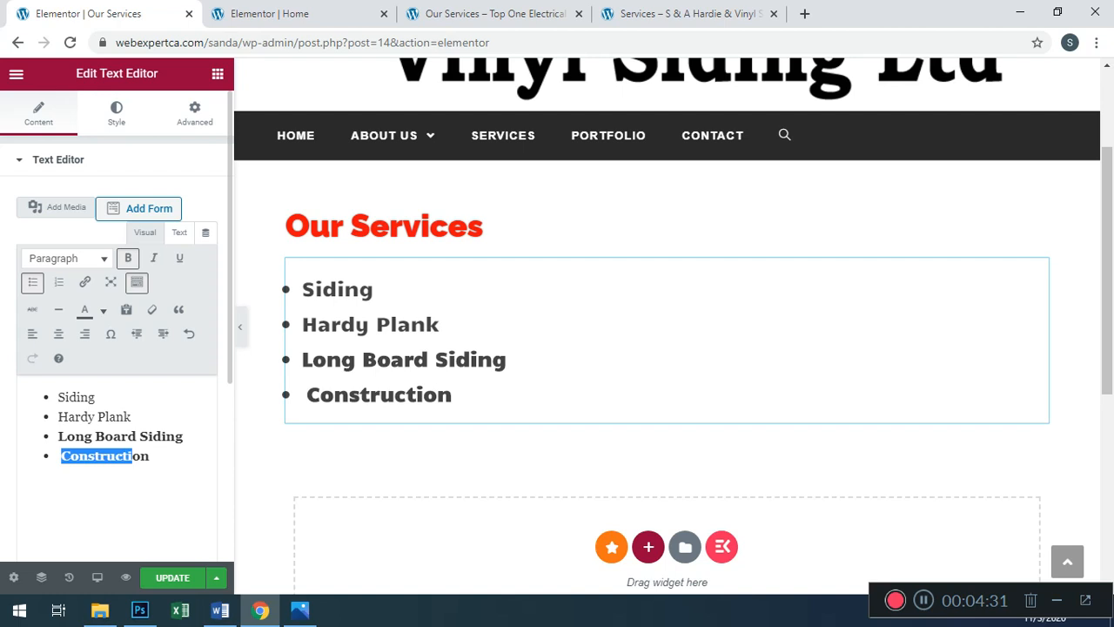
{"action": "key", "text": "ctrl+v"}
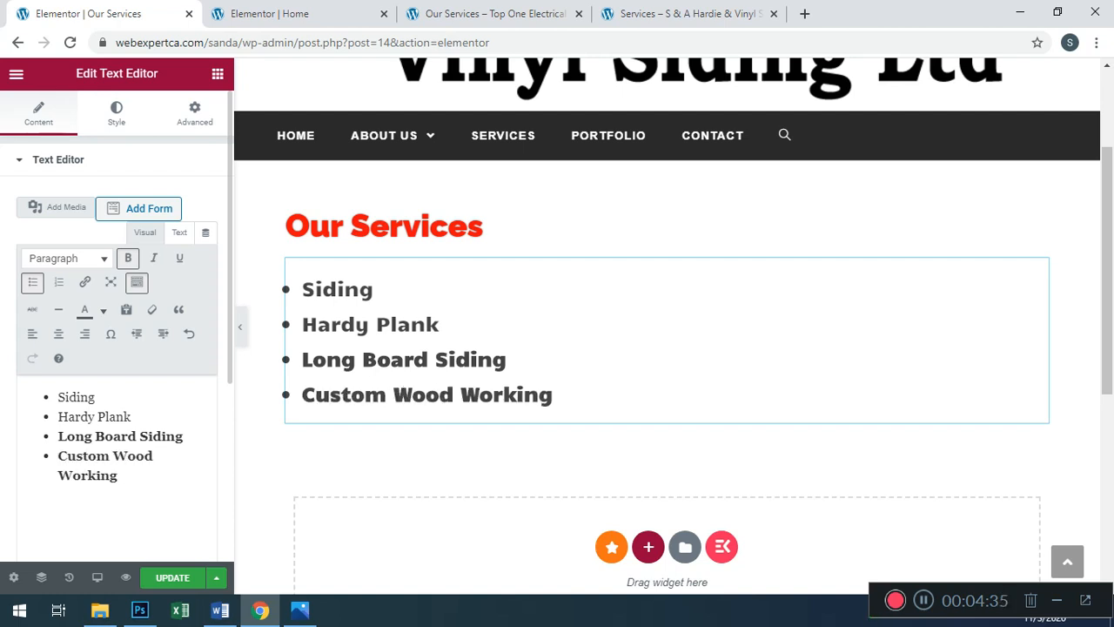
- Add a fifth bullet with "Window Trim" copied from the Word document
{"action": "key", "text": "Return"}
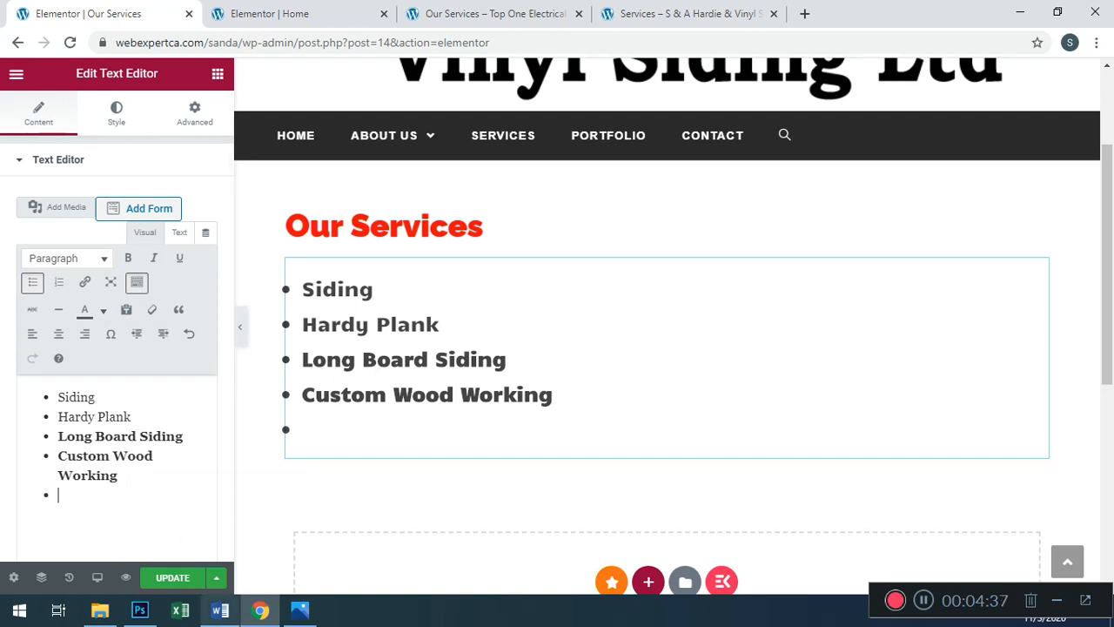
{"action": "left_click", "coordinate": [219, 609]}
{"action": "scroll", "coordinate": [557, 348], "scroll_direction": "down", "scroll_amount": 1}
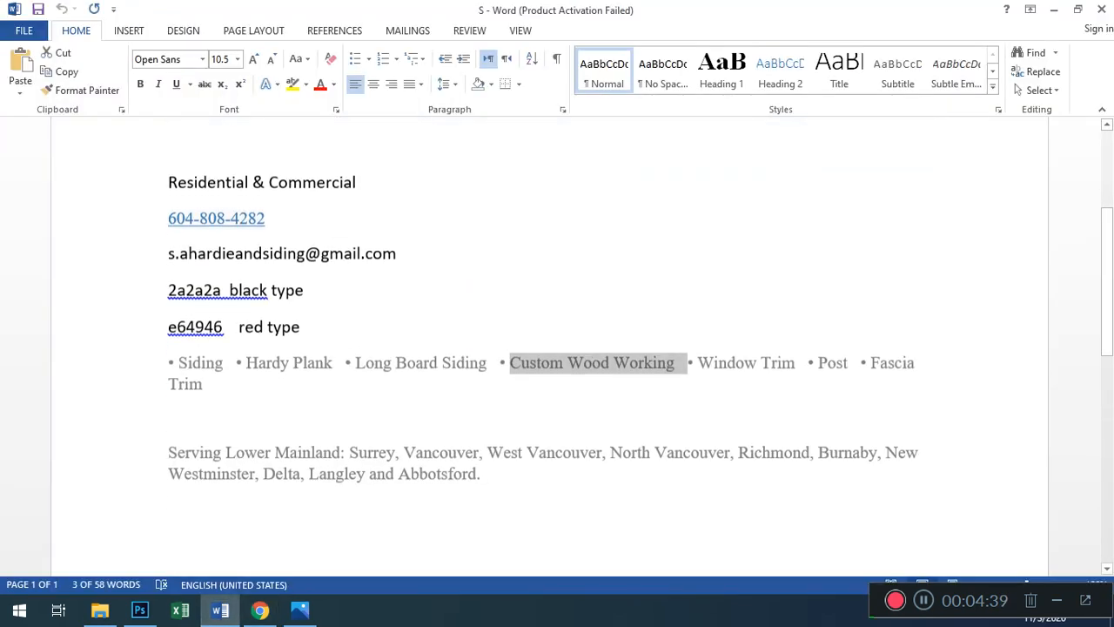
{"action": "left_click_drag", "start_coordinate": [698, 363], "coordinate": [808, 363]}
{"action": "key", "text": "ctrl+c"}
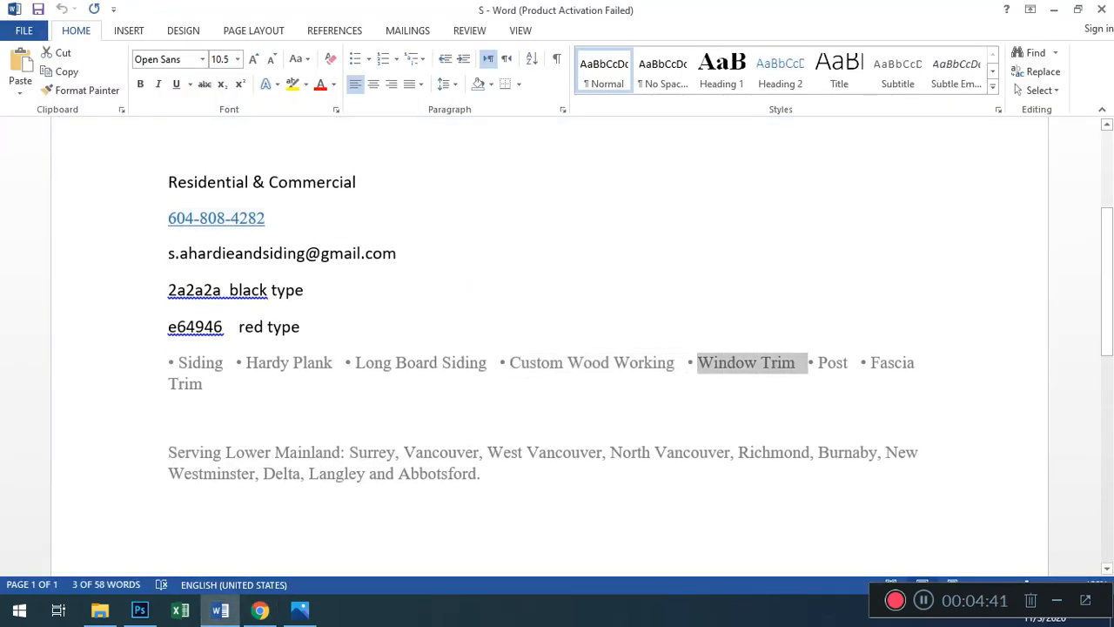
{"action": "key", "text": "alt+Tab"}
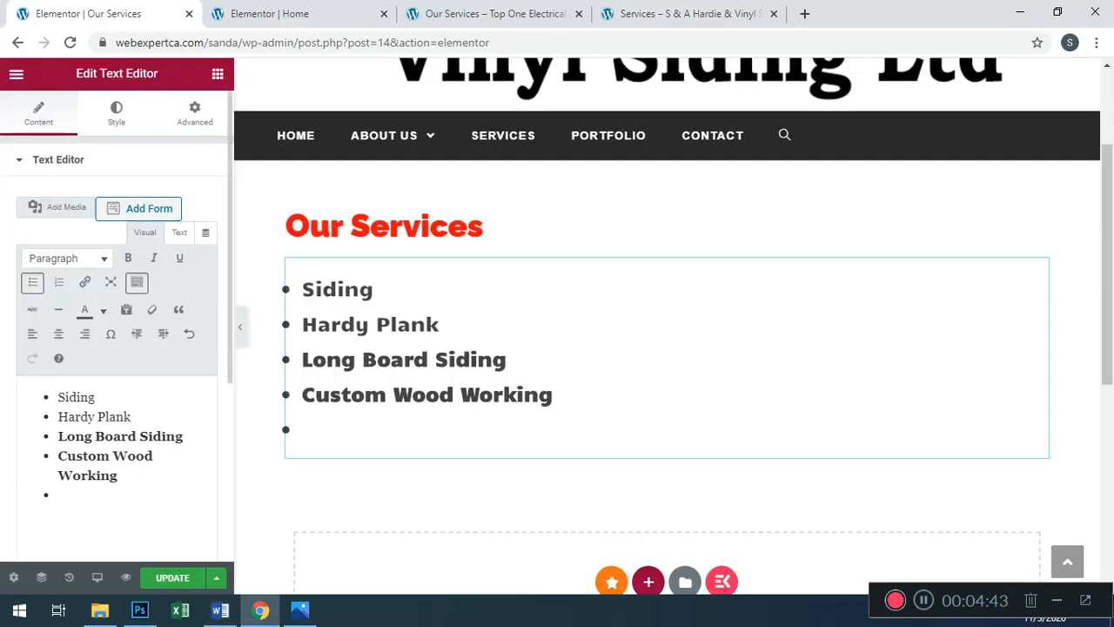
{"action": "key", "text": "ctrl+v"}
- Add a sixth bullet with "Post" copied from the Word document
{"action": "key", "text": "Return"}
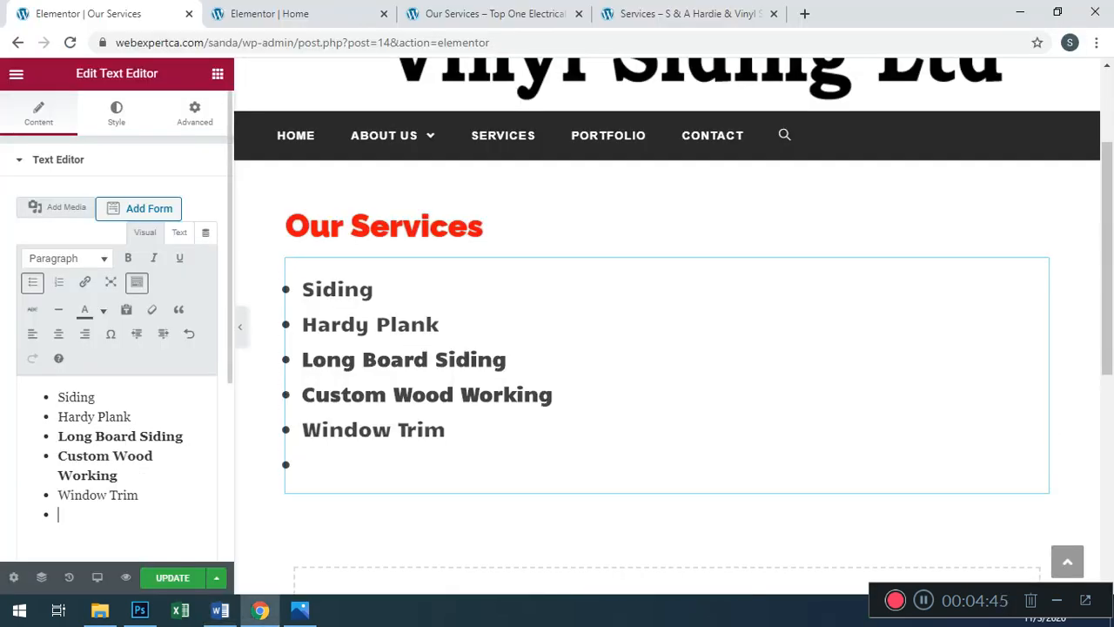
{"action": "key", "text": "alt+Tab"}
{"action": "left_click_drag", "start_coordinate": [827, 363], "coordinate": [848, 363]}
{"action": "left_click", "coordinate": [203, 384]}
{"action": "left_click", "coordinate": [203, 384]}
{"action": "key", "text": "ctrl+c"}
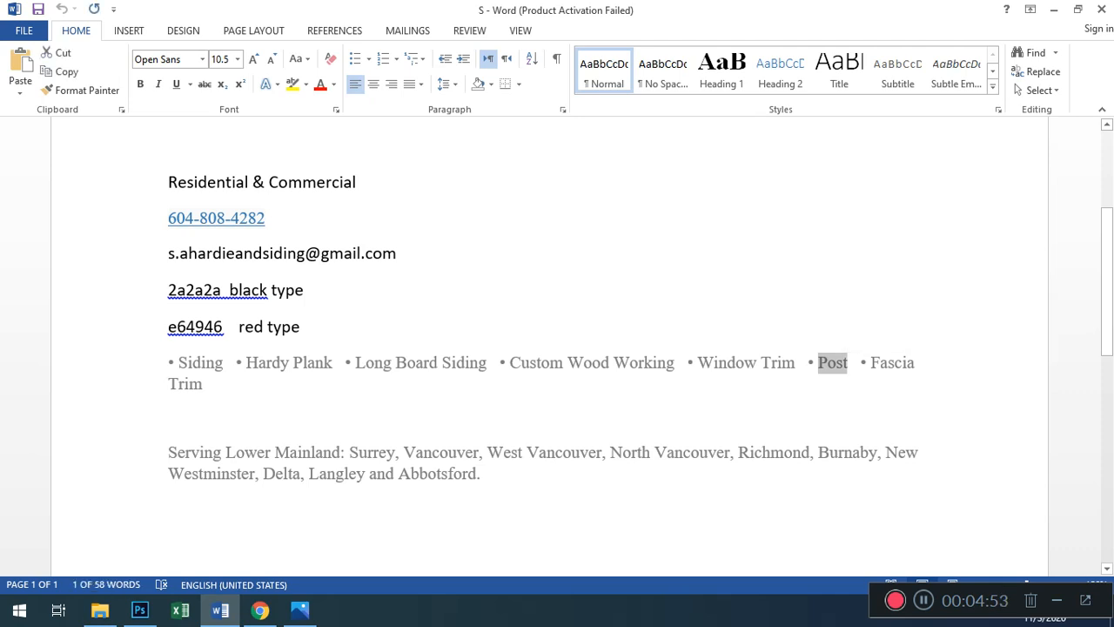
{"action": "key", "text": "alt+Tab"}
{"action": "key", "text": "ctrl+v"}
- Add a seventh bullet with "Fascia Trim" copied from the Word document, and make the whole services list bold
{"action": "key", "text": "Return"}
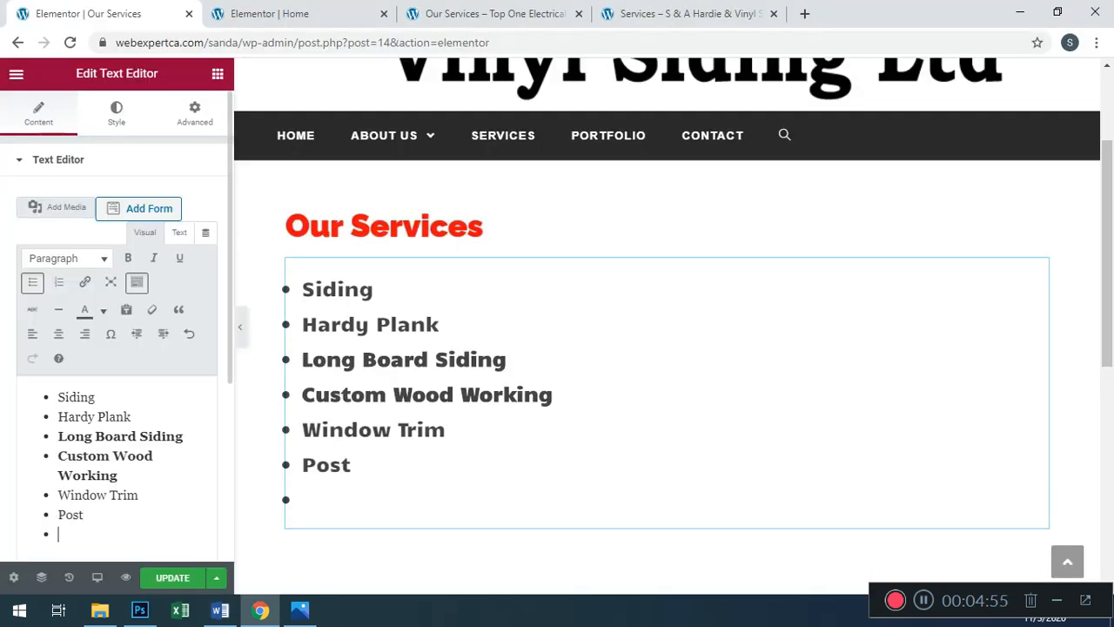
{"action": "key", "text": "alt+Tab"}
{"action": "left_click_drag", "start_coordinate": [871, 363], "coordinate": [243, 386]}
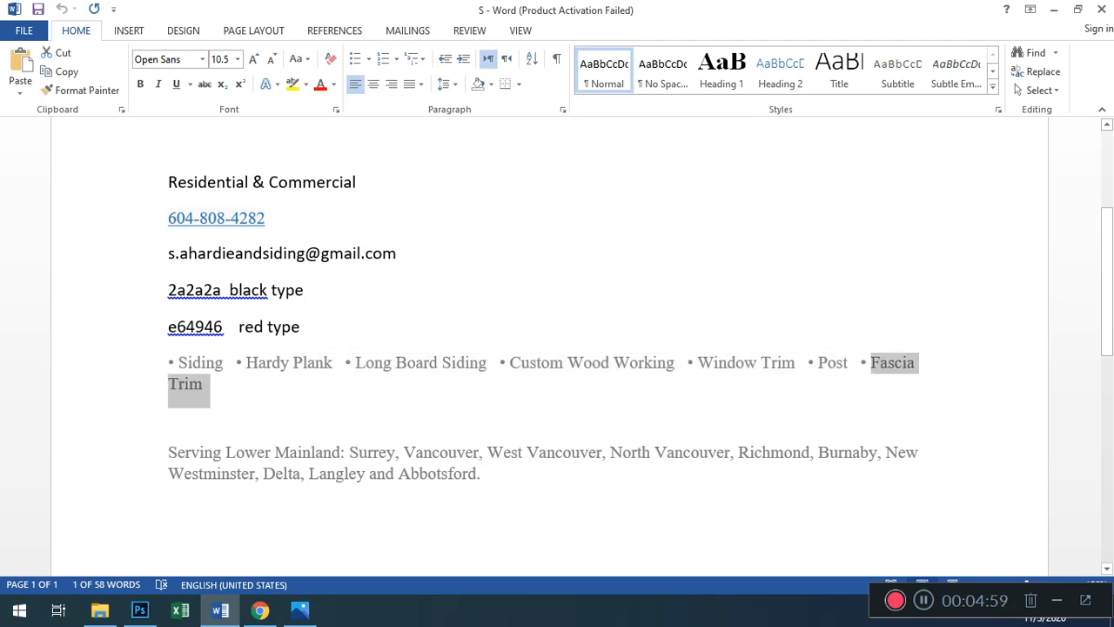
{"action": "key", "text": "ctrl+c"}
{"action": "key", "text": "alt+Tab"}
{"action": "key", "text": "ctrl+v"}
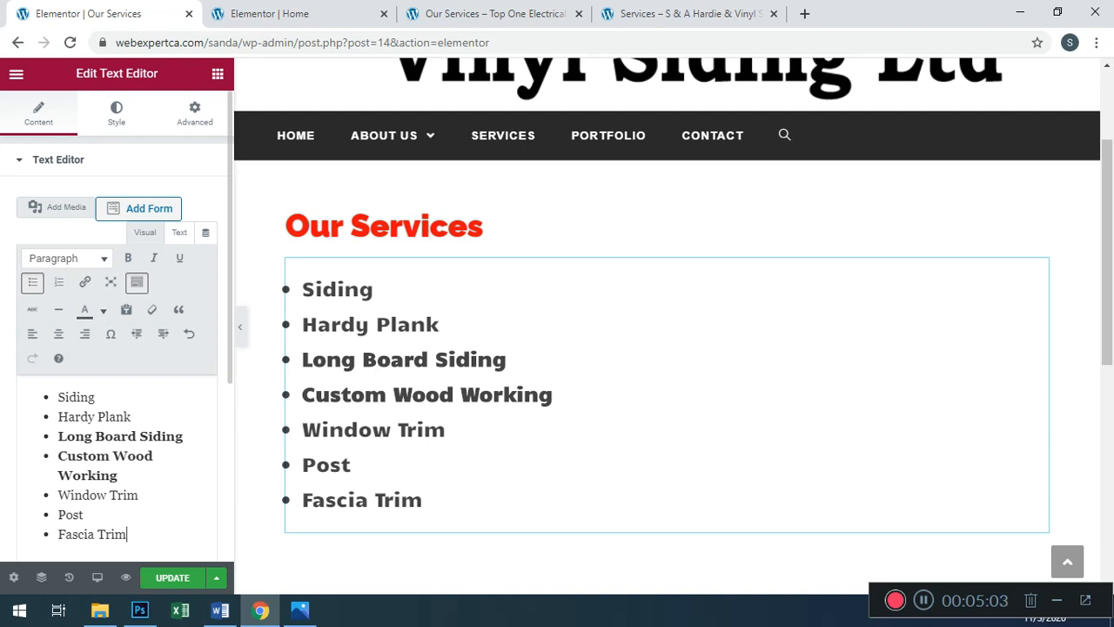
{"action": "left_click_drag", "start_coordinate": [58, 397], "coordinate": [127, 534]}
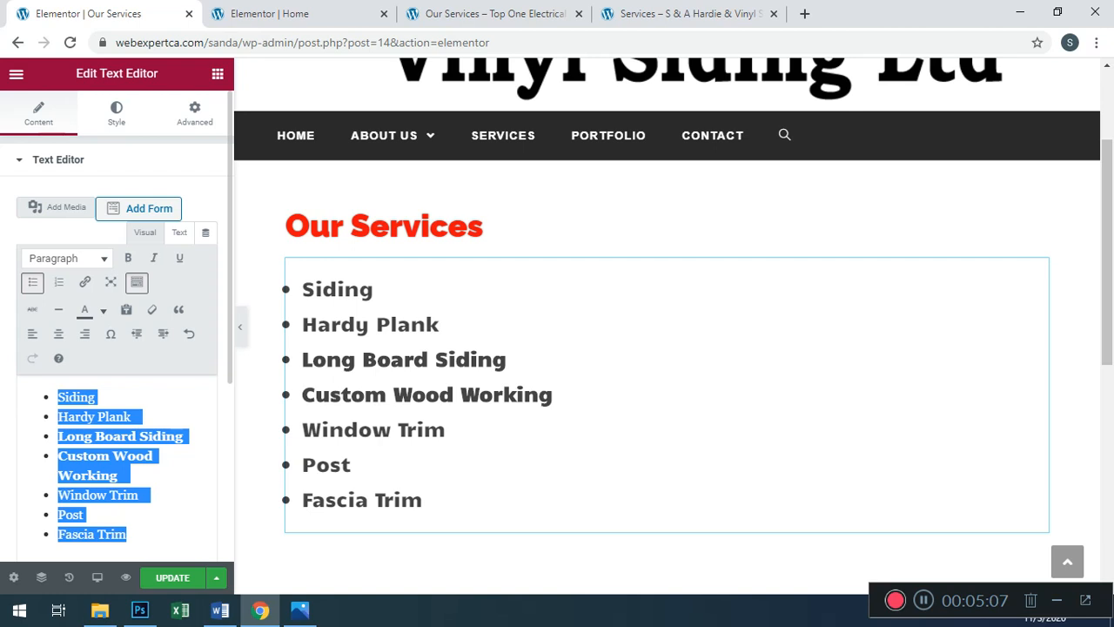
{"action": "left_click", "coordinate": [128, 258]}
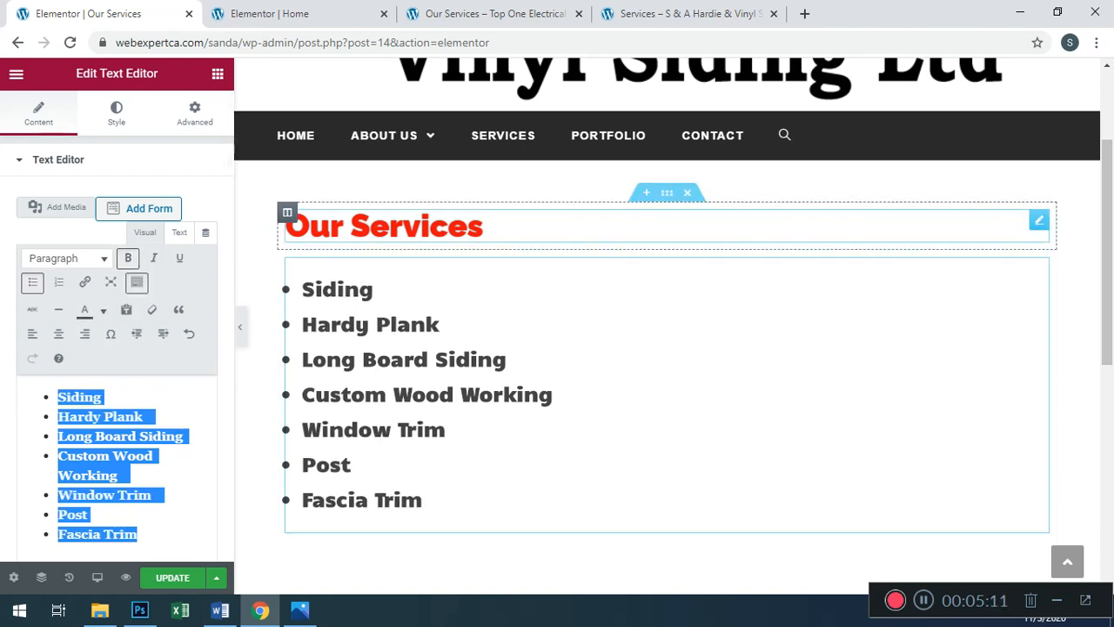
- Copy the "Our Services" heading and paste its style onto the services bullet list
{"action": "left_click", "coordinate": [1039, 221]}
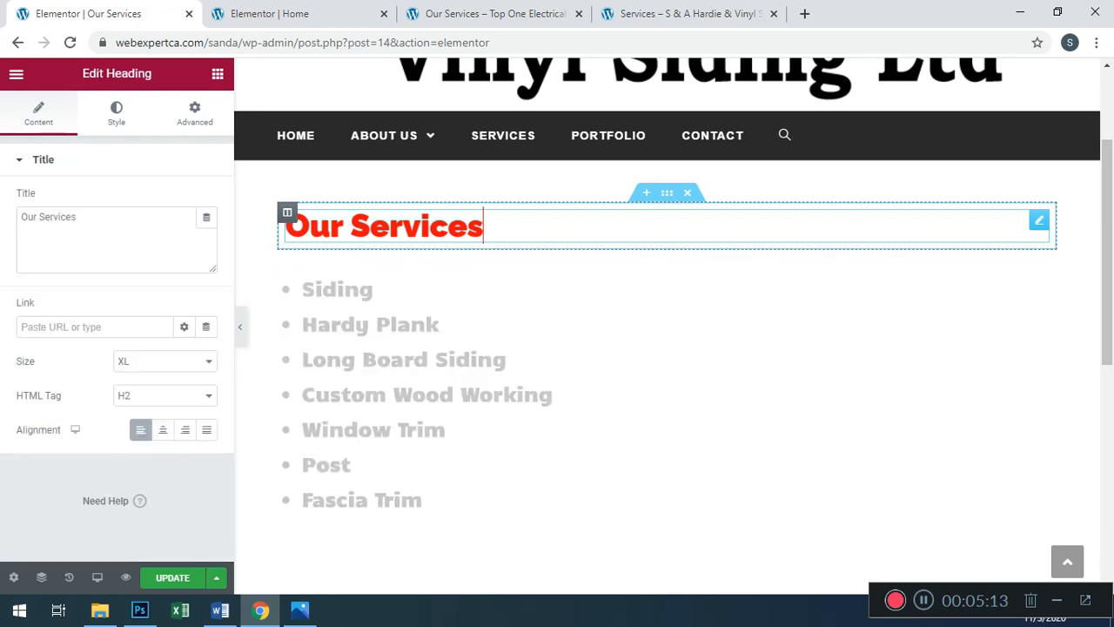
{"action": "right_click", "coordinate": [1039, 224]}
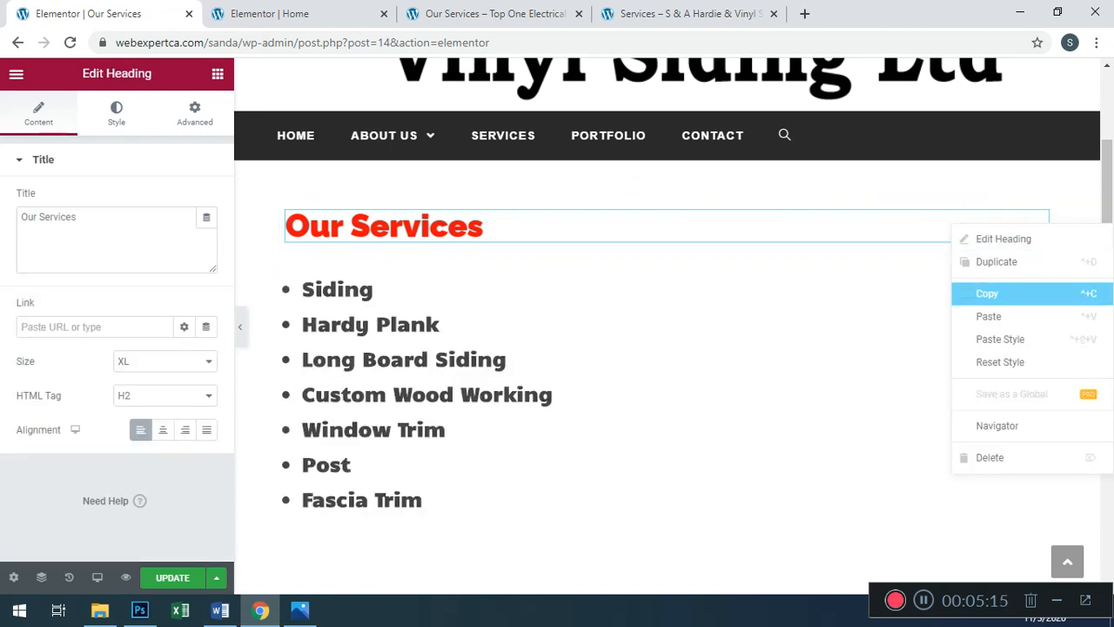
{"action": "left_click", "coordinate": [988, 293]}
{"action": "left_click", "coordinate": [1039, 268]}
{"action": "right_click", "coordinate": [1039, 270]}
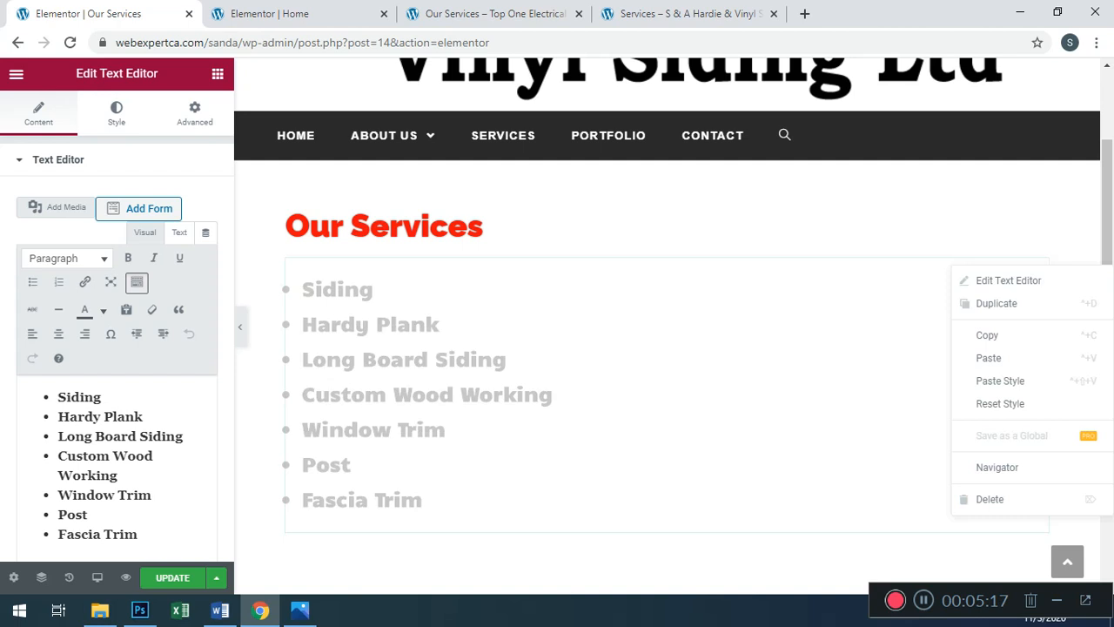
{"action": "left_click", "coordinate": [1000, 380]}
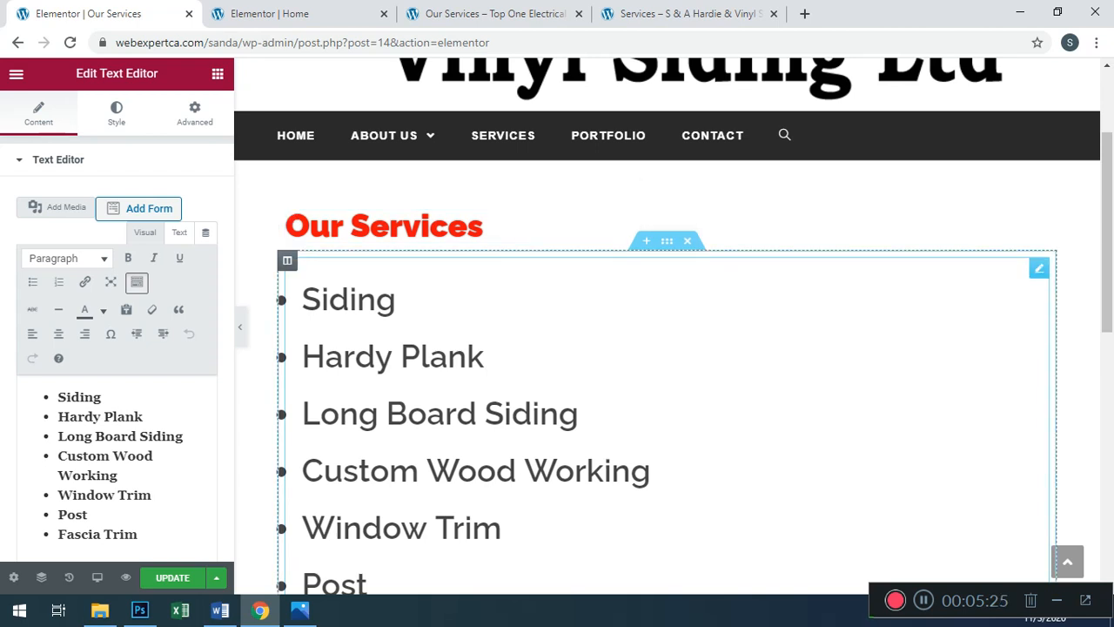
- Check the typography settings of the services bullet list, including its text decoration options
{"action": "scroll", "coordinate": [667, 331], "scroll_direction": "down", "scroll_amount": 3}
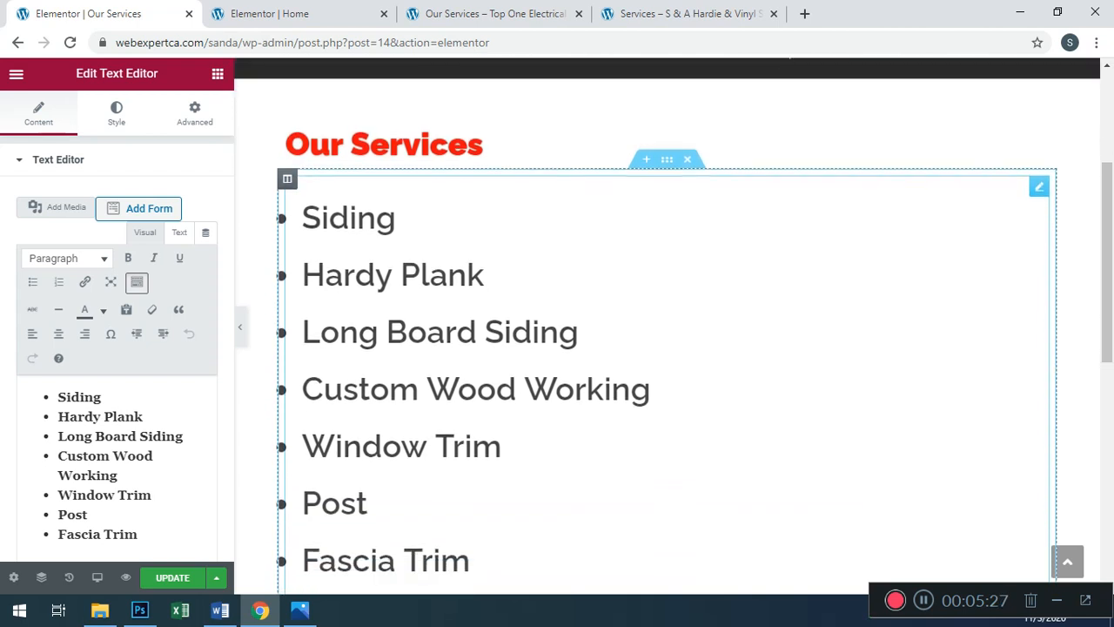
{"action": "scroll", "coordinate": [667, 331], "scroll_direction": "up", "scroll_amount": 2}
{"action": "left_click", "coordinate": [59, 397]}
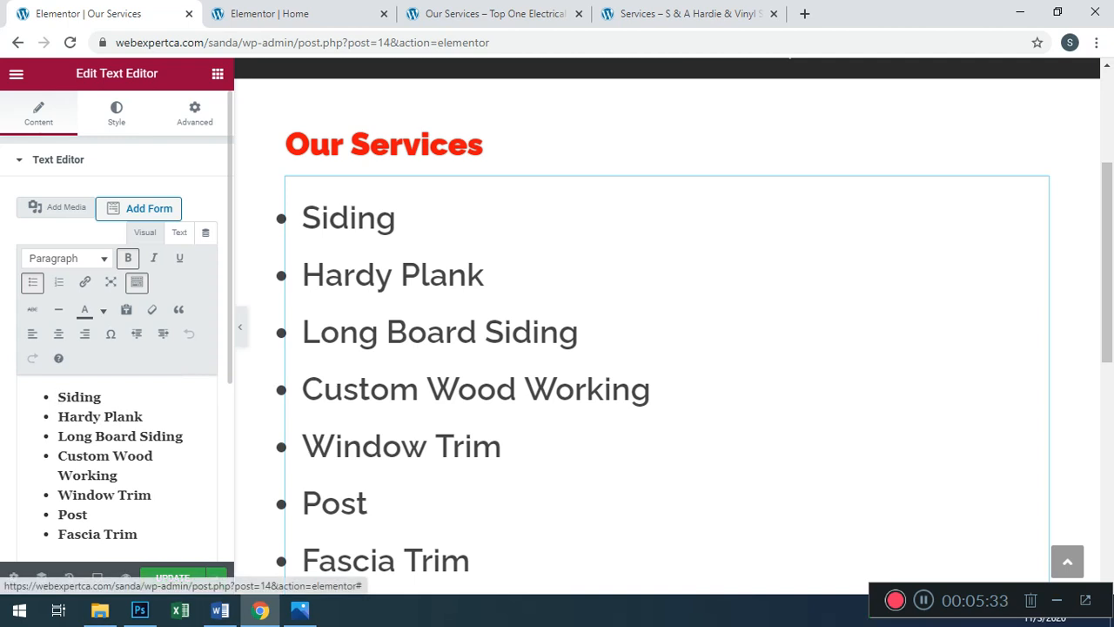
{"action": "left_click", "coordinate": [116, 114]}
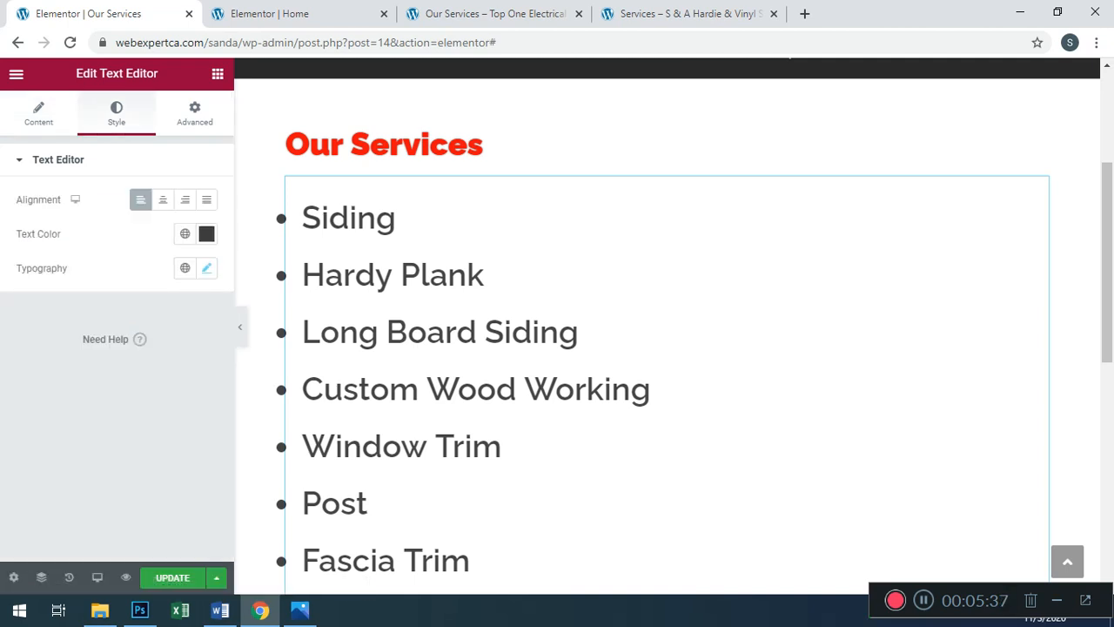
{"action": "left_click", "coordinate": [206, 268]}
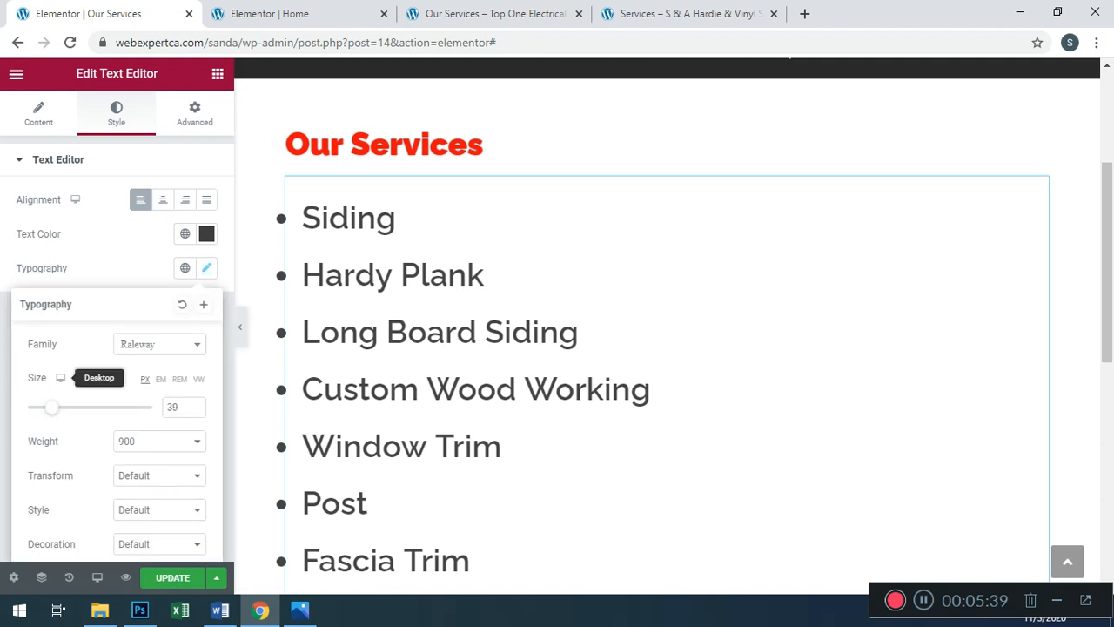
{"action": "scroll", "coordinate": [96, 383], "scroll_direction": "down", "scroll_amount": 3}
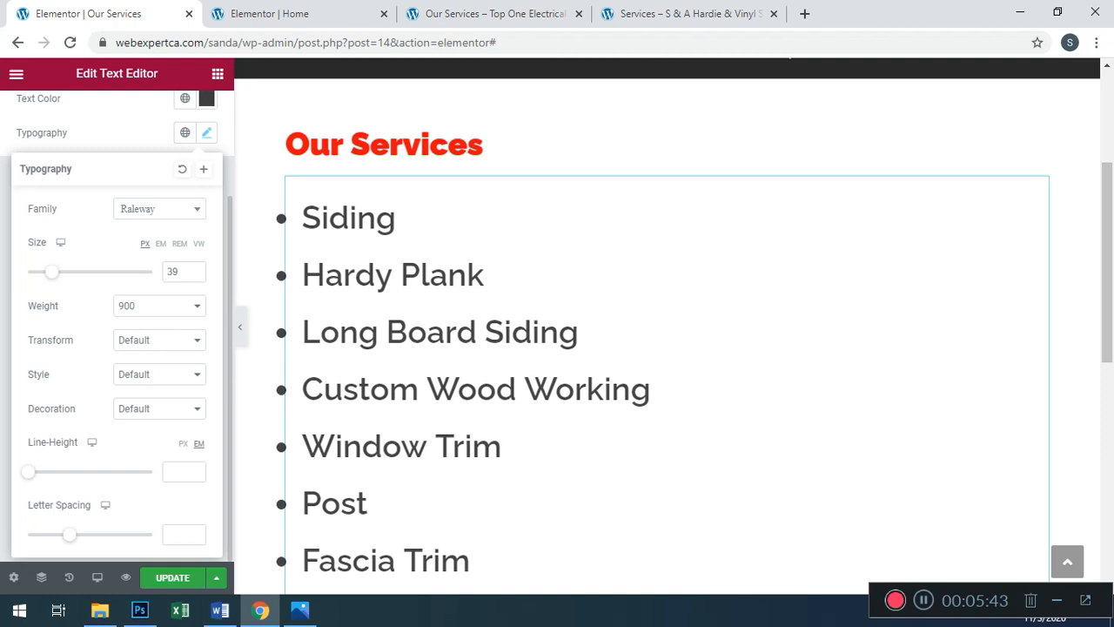
{"action": "left_click", "coordinate": [159, 409]}
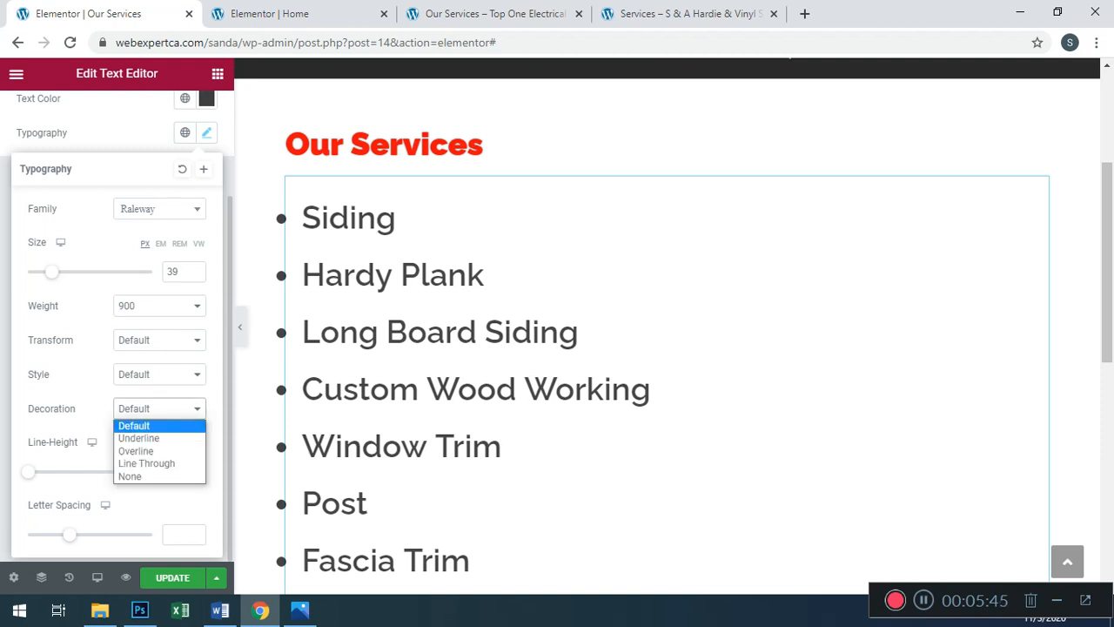
{"action": "left_click", "coordinate": [159, 409]}
{"action": "scroll", "coordinate": [118, 348], "scroll_direction": "up", "scroll_amount": 3}
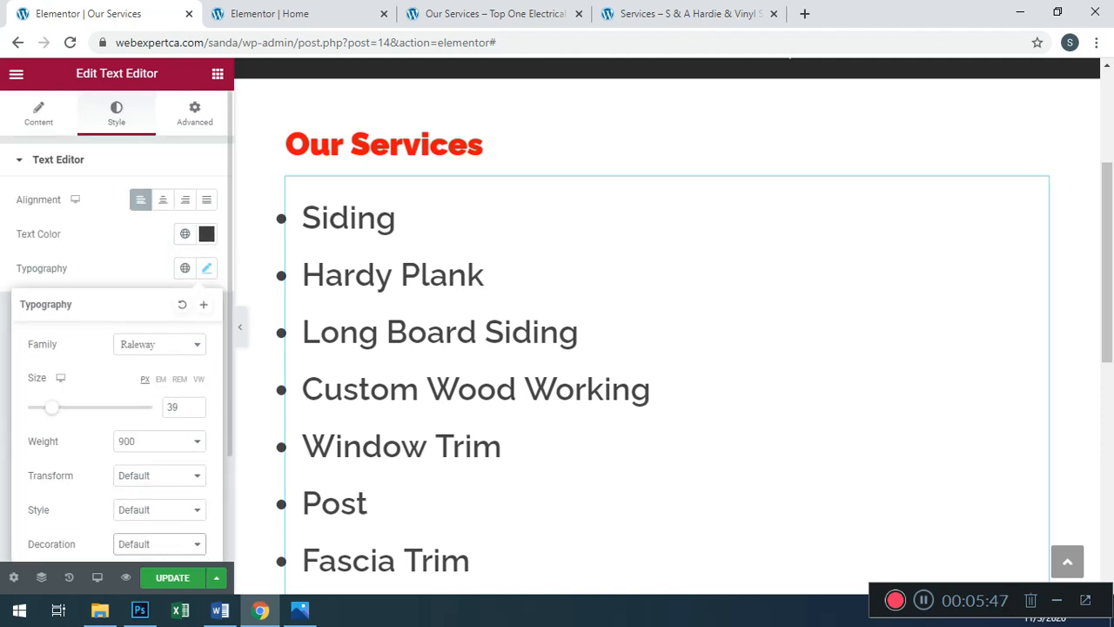
{"action": "left_click", "coordinate": [38, 114]}
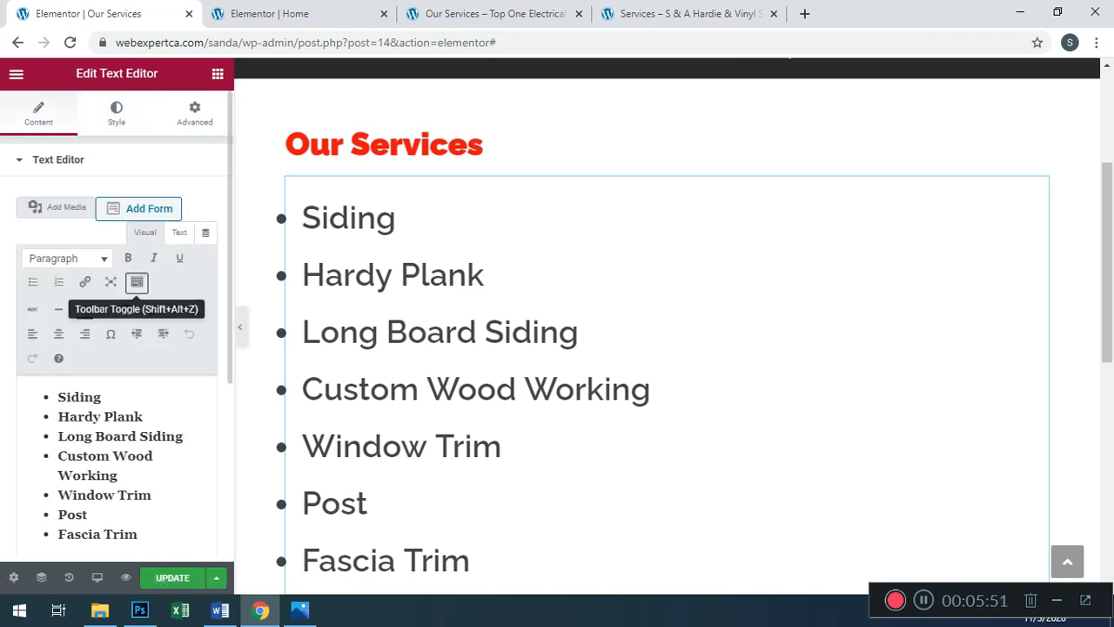
- Search the widget library for "bull", then clear the search and browse the available widgets for a list element
{"action": "left_click", "coordinate": [218, 74]}
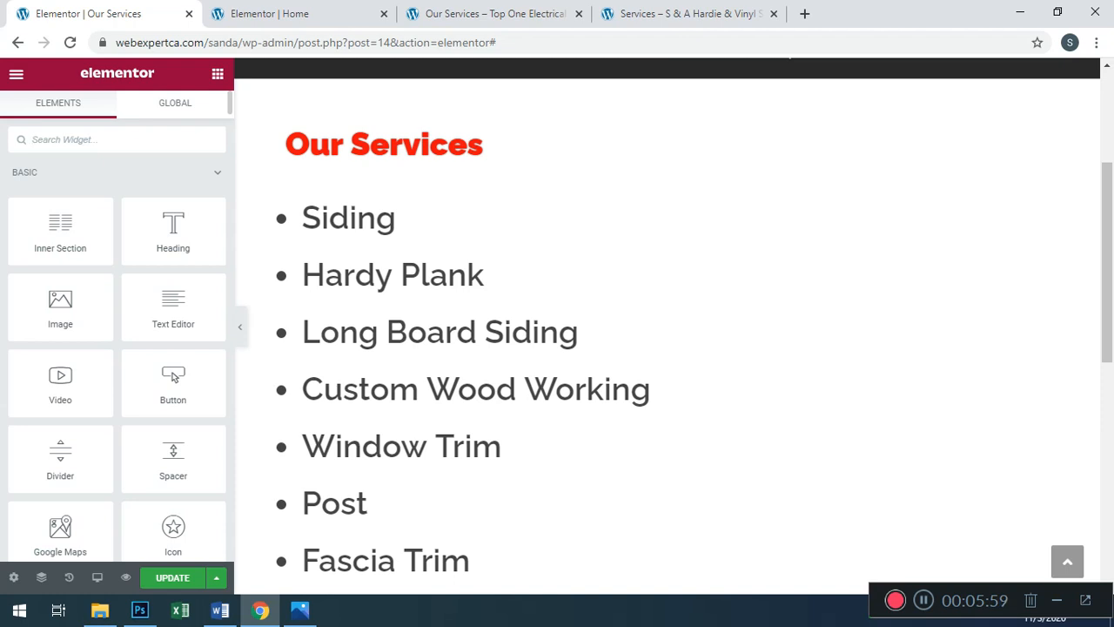
{"action": "type", "text": "bull"}
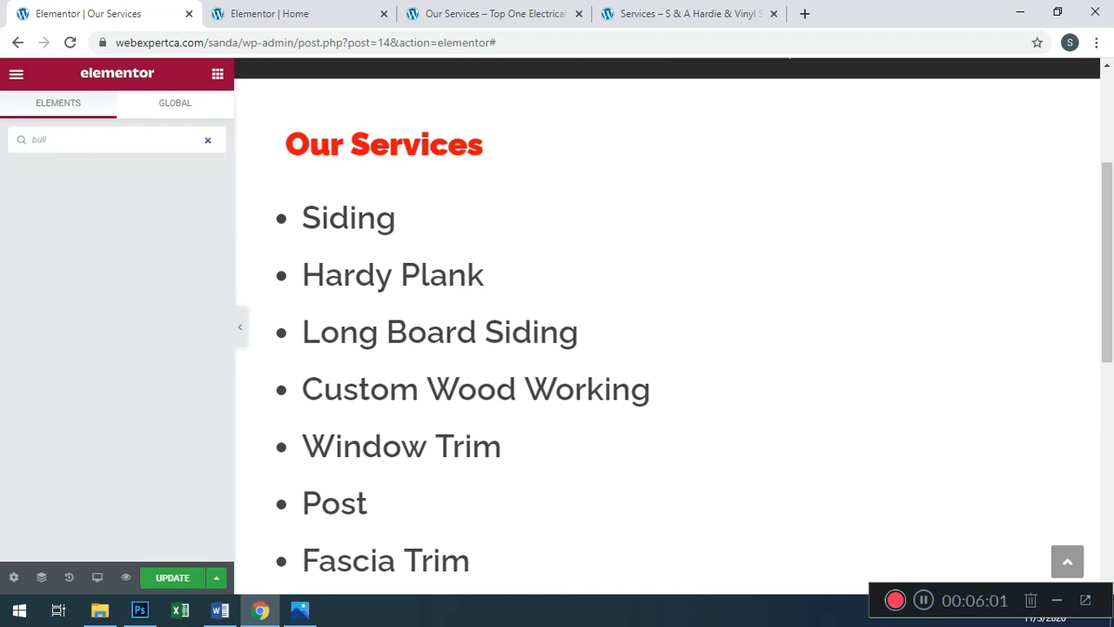
{"action": "key", "text": "BackSpace"}
{"action": "key", "text": "BackSpace"}
{"action": "key", "text": "BackSpace"}
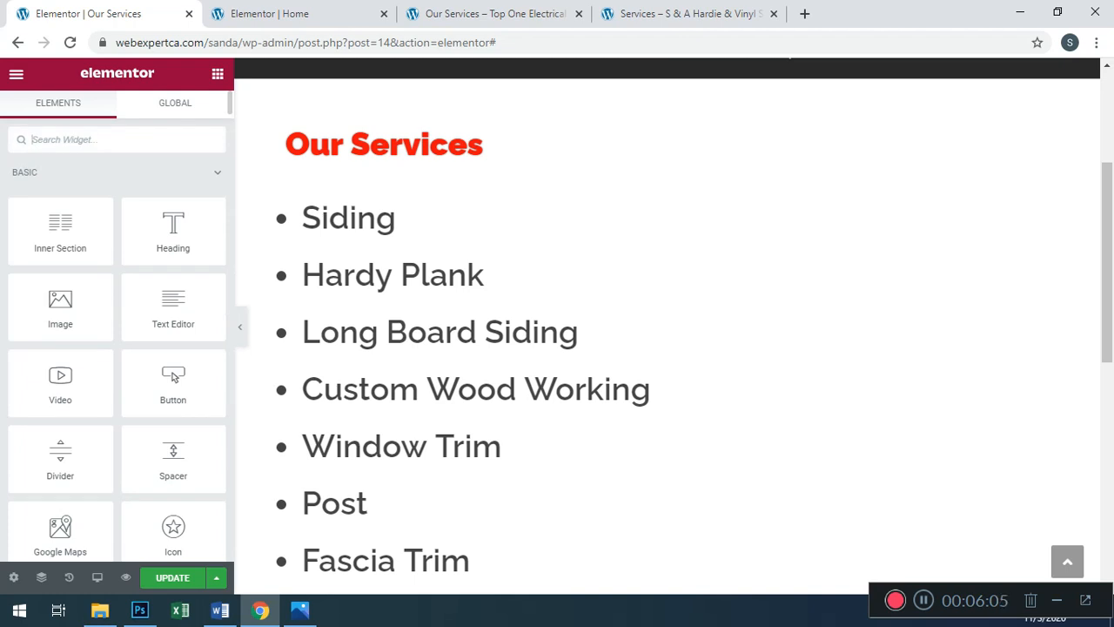
{"action": "scroll", "coordinate": [173, 304], "scroll_direction": "down", "scroll_amount": 2}
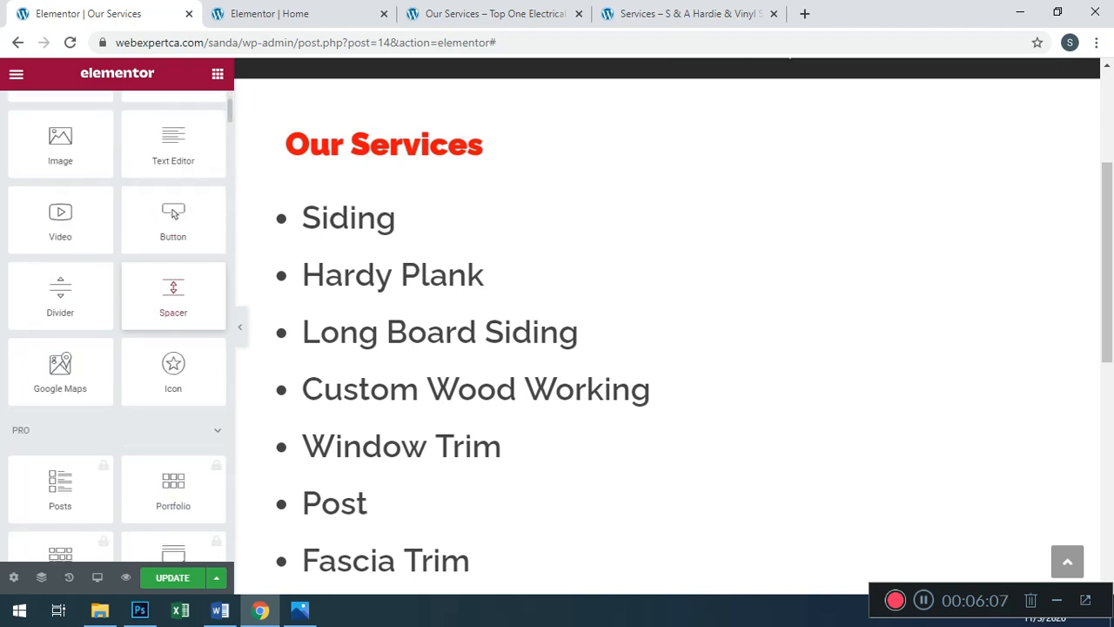
{"action": "scroll", "coordinate": [173, 295], "scroll_direction": "down", "scroll_amount": 1}
{"action": "scroll", "coordinate": [173, 296], "scroll_direction": "down", "scroll_amount": 2}
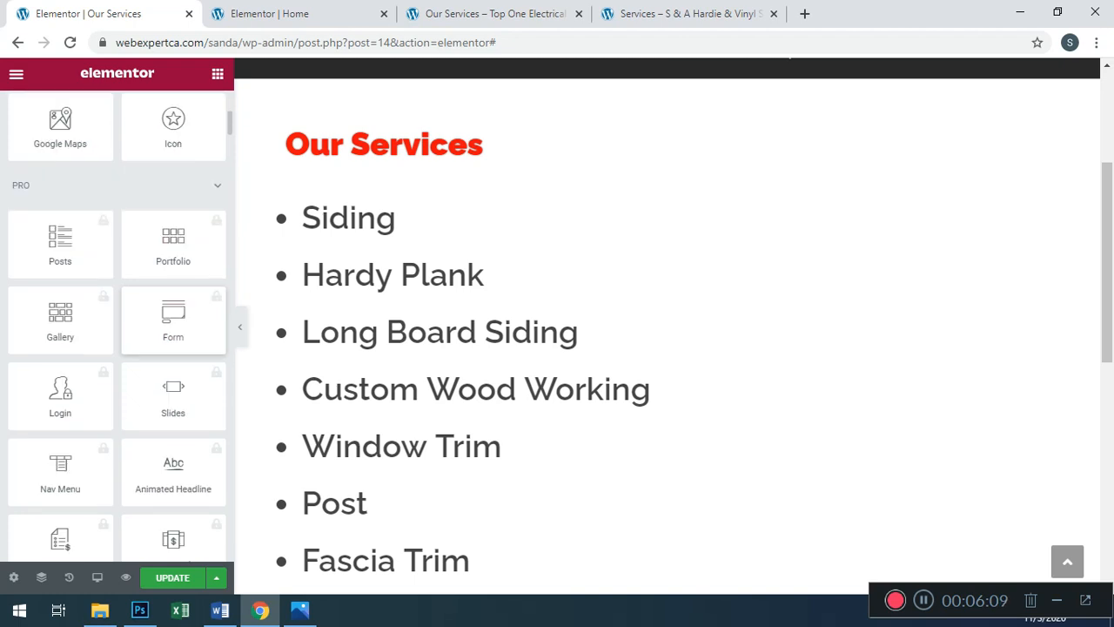
{"action": "scroll", "coordinate": [176, 372], "scroll_direction": "down", "scroll_amount": 3}
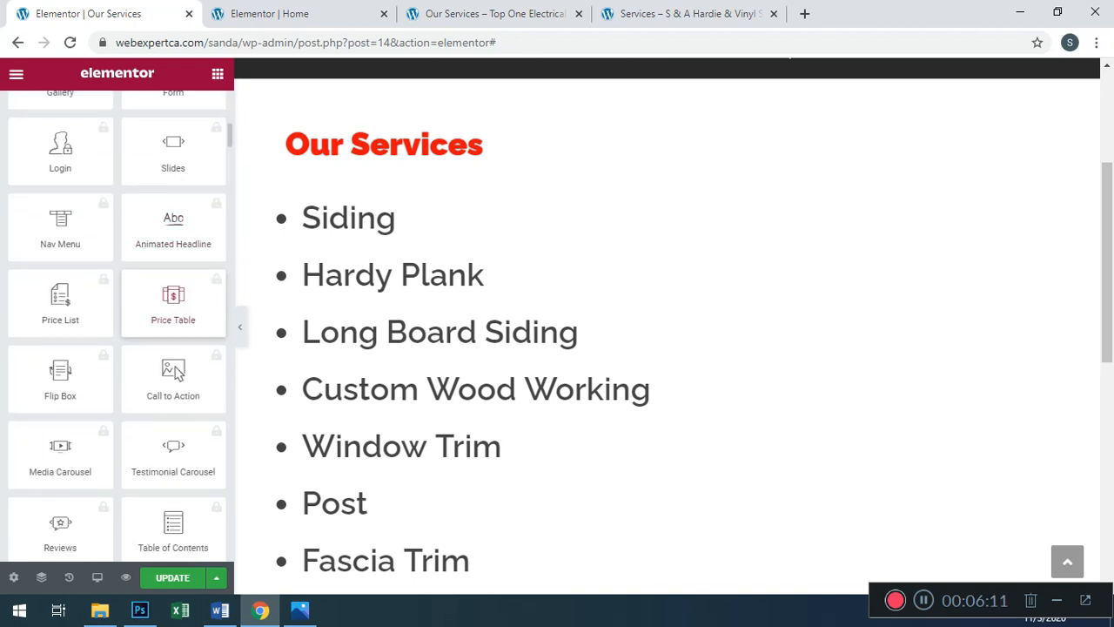
{"action": "scroll", "coordinate": [116, 331], "scroll_direction": "down", "scroll_amount": 3}
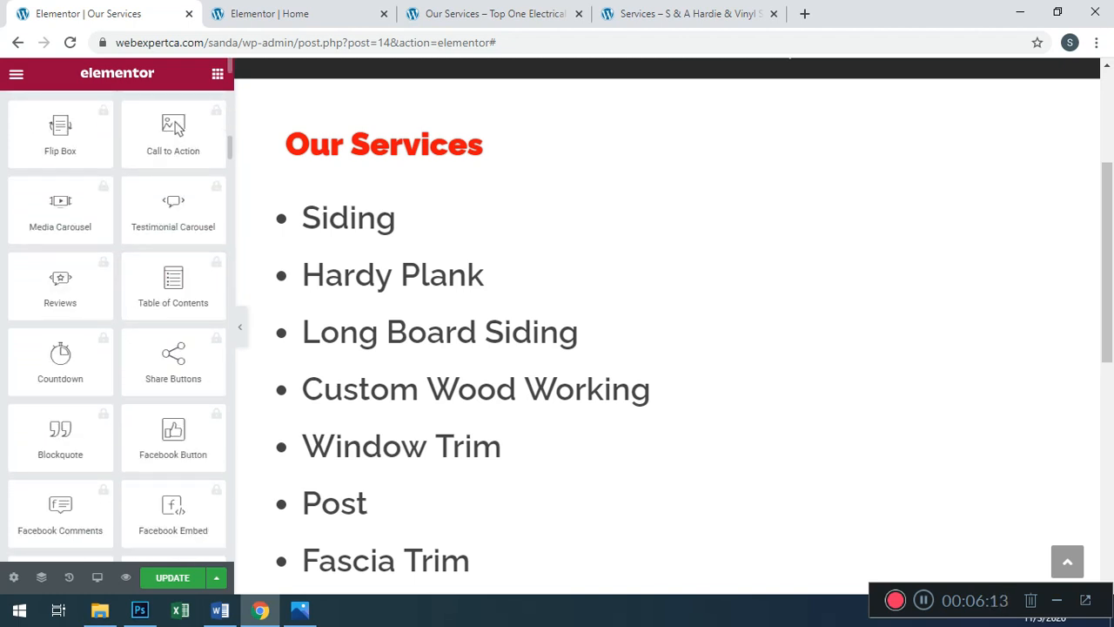
{"action": "scroll", "coordinate": [60, 270], "scroll_direction": "down", "scroll_amount": 3}
{"action": "scroll", "coordinate": [60, 279], "scroll_direction": "down", "scroll_amount": 3}
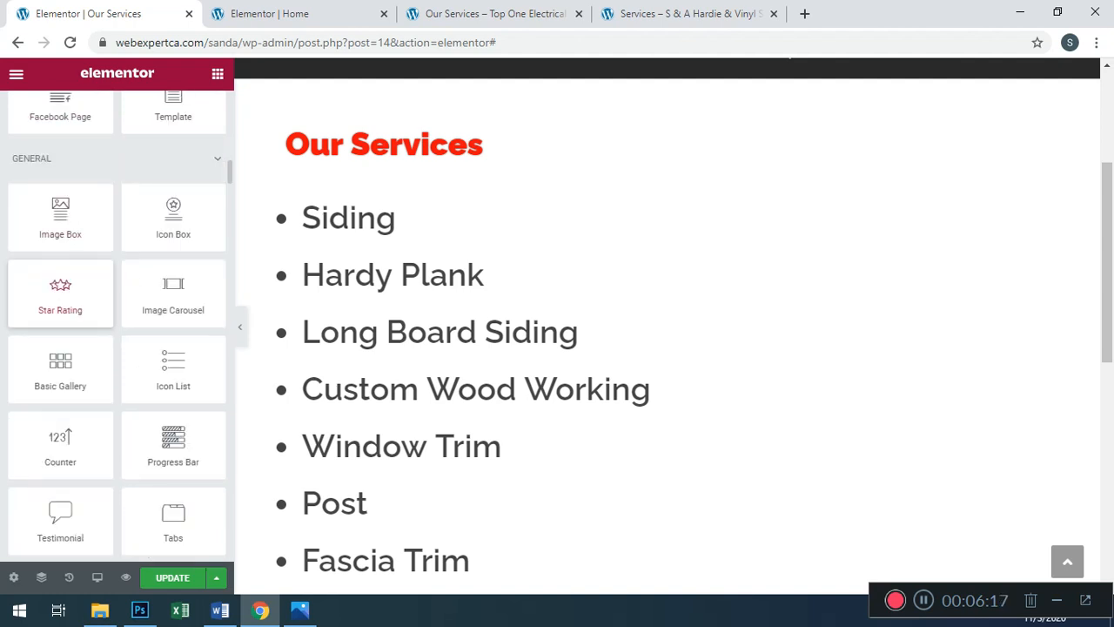
{"action": "scroll", "coordinate": [60, 287], "scroll_direction": "down", "scroll_amount": 3}
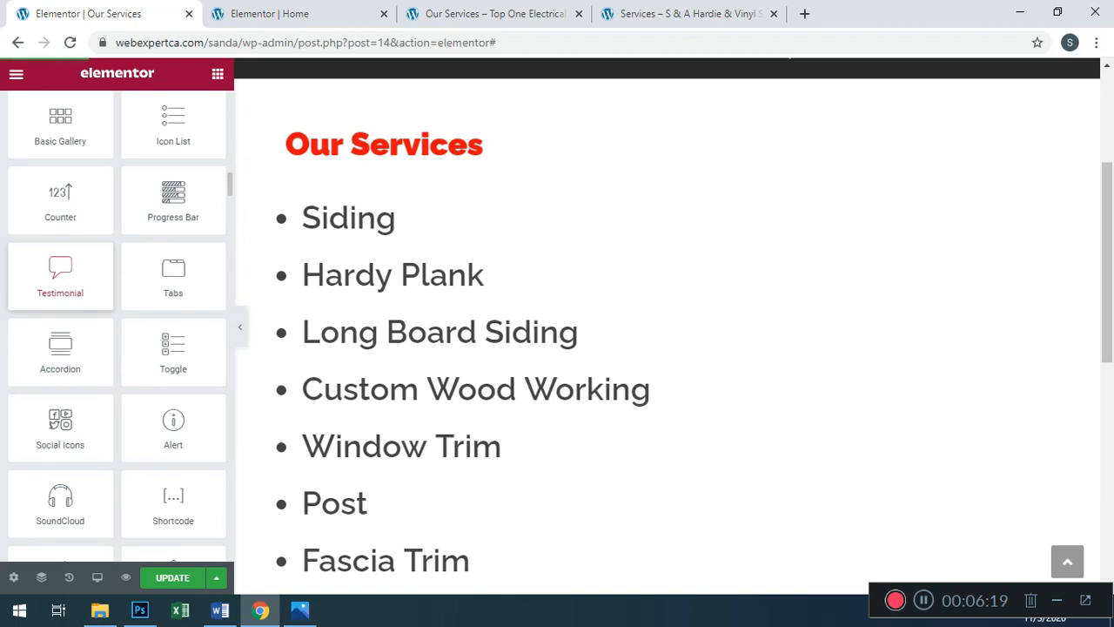
{"action": "scroll", "coordinate": [60, 278], "scroll_direction": "down", "scroll_amount": 4}
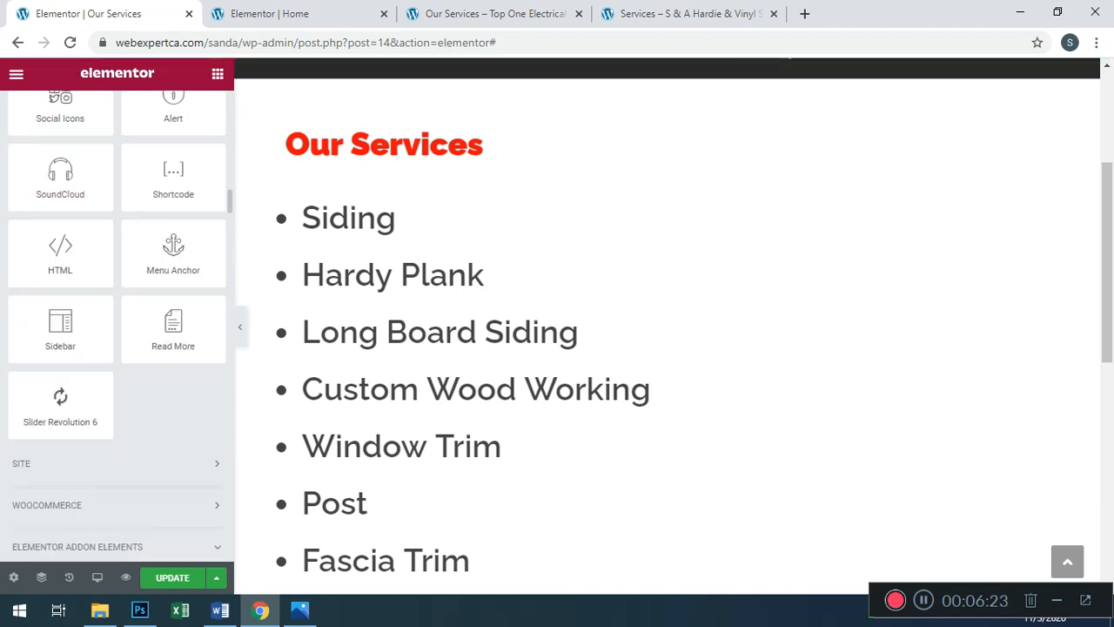
- Save the Our Services page and look over the full services list
{"action": "scroll", "coordinate": [391, 307], "scroll_direction": "up", "scroll_amount": 3}
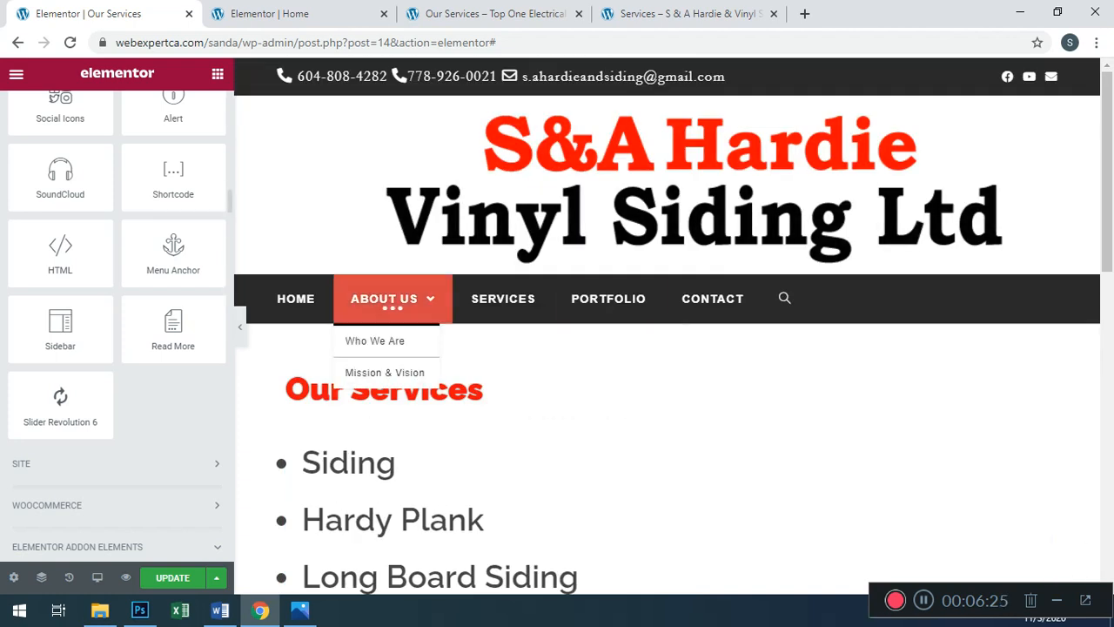
{"action": "key", "text": "ctrl+s"}
{"action": "scroll", "coordinate": [667, 391], "scroll_direction": "down", "scroll_amount": 3}
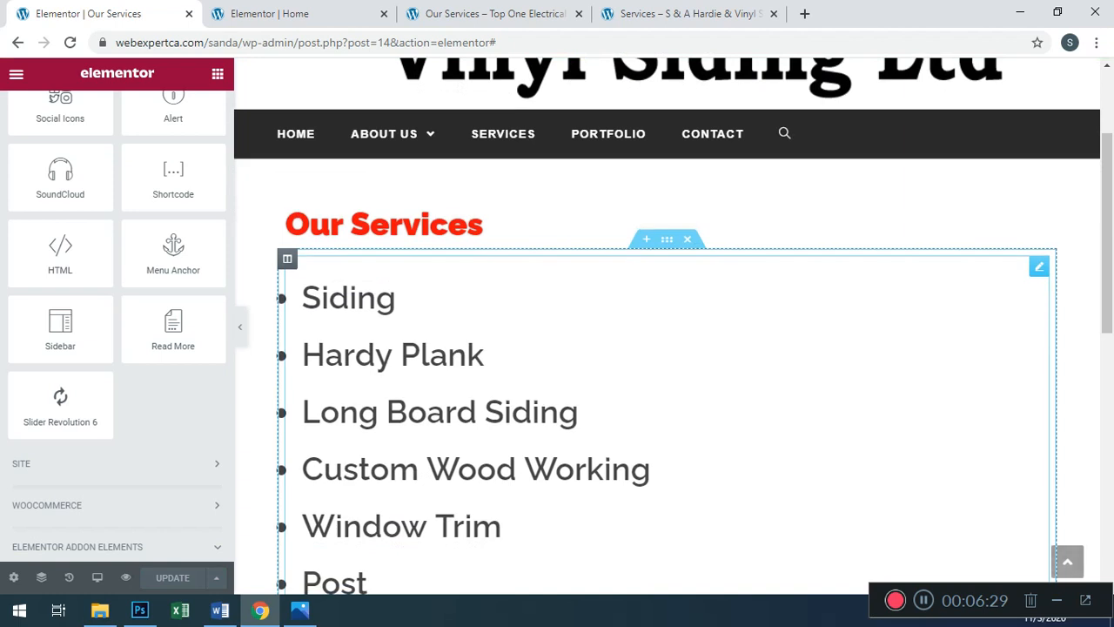
{"action": "scroll", "coordinate": [667, 331], "scroll_direction": "down", "scroll_amount": 1}
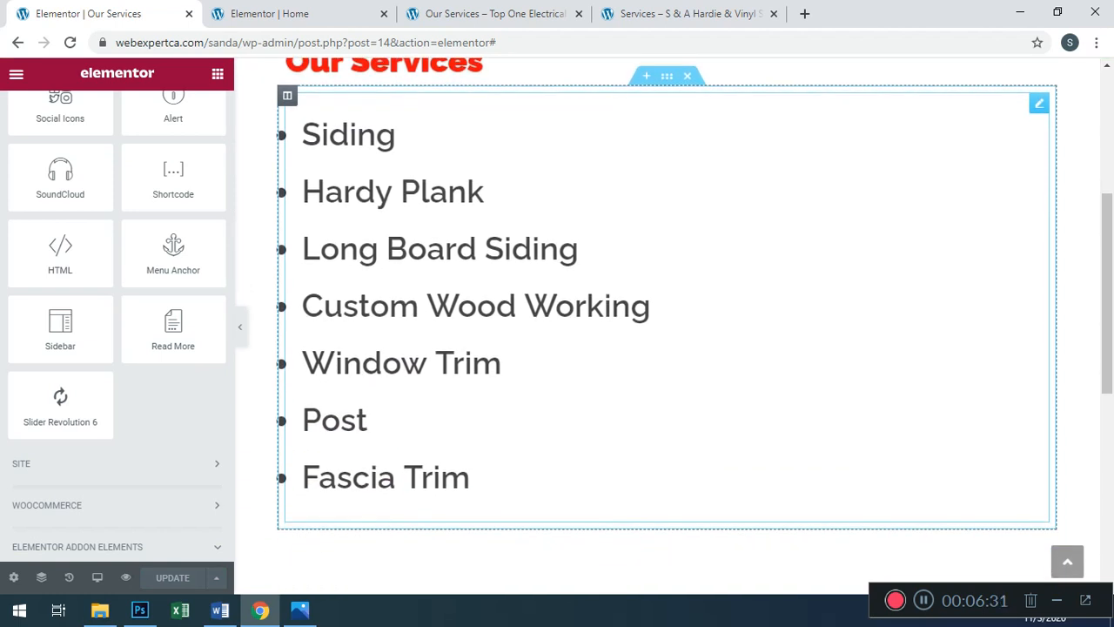
{"action": "scroll", "coordinate": [666, 331], "scroll_direction": "up", "scroll_amount": 4}
{"action": "scroll", "coordinate": [60, 139], "scroll_direction": "up", "scroll_amount": 5}
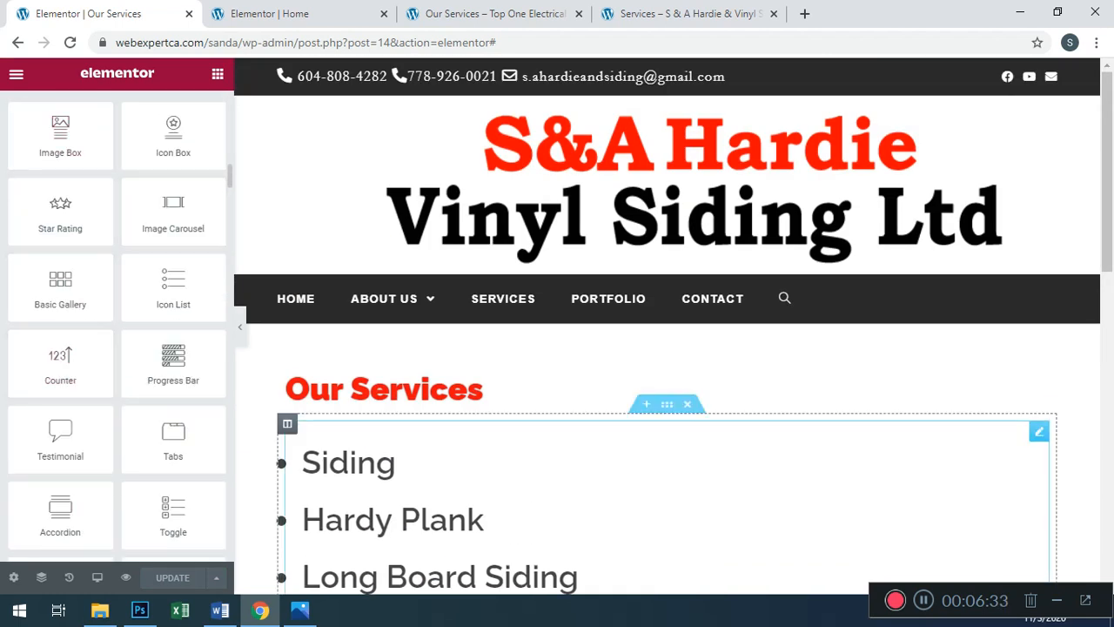
- Set the services bullet list's typography to weight 900 and line height 1.3 em
{"action": "left_click", "coordinate": [487, 513]}
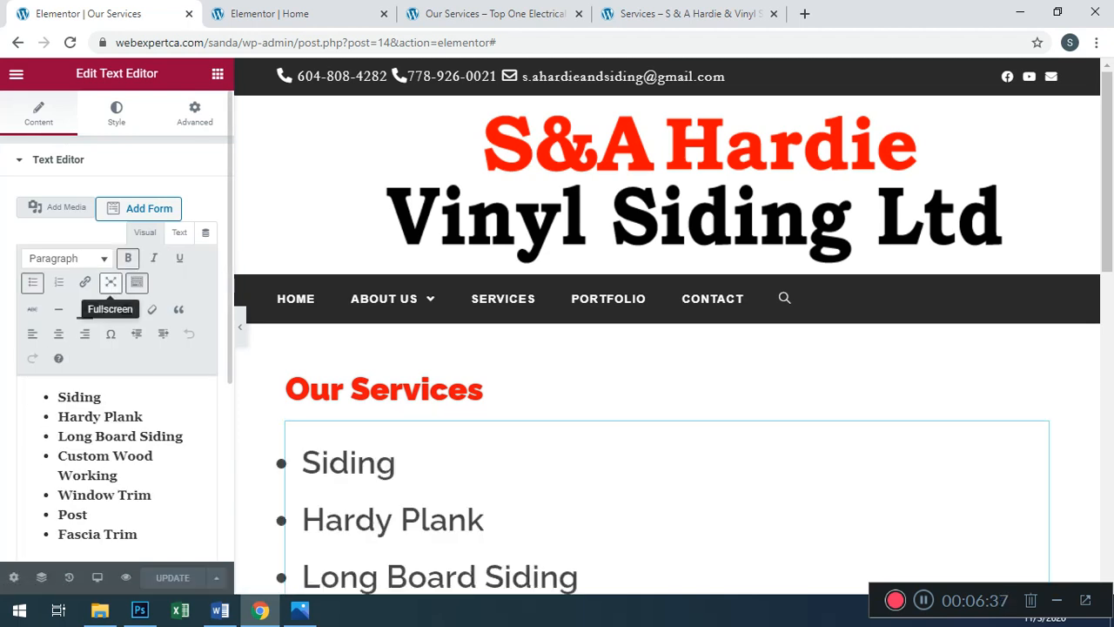
{"action": "left_click_drag", "start_coordinate": [58, 397], "coordinate": [139, 534]}
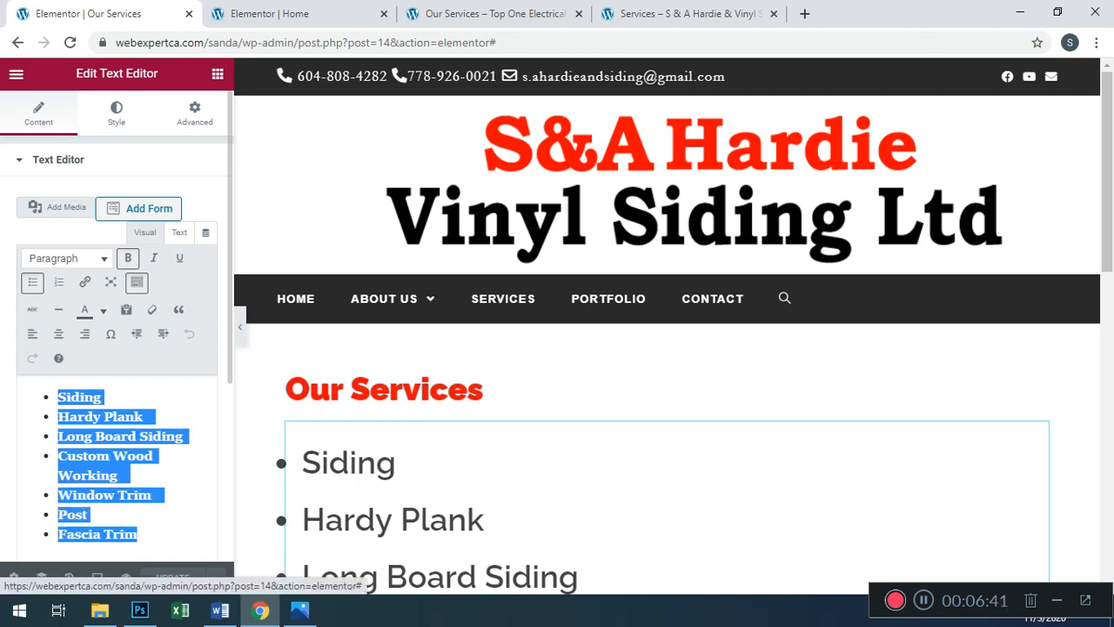
{"action": "left_click", "coordinate": [116, 114]}
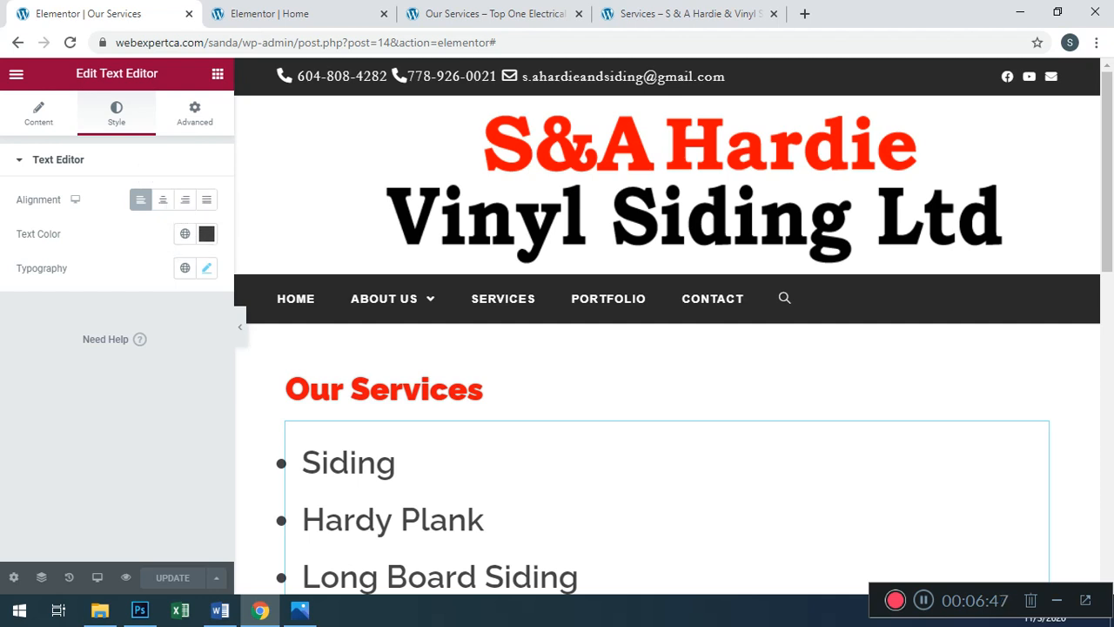
{"action": "left_click", "coordinate": [206, 269]}
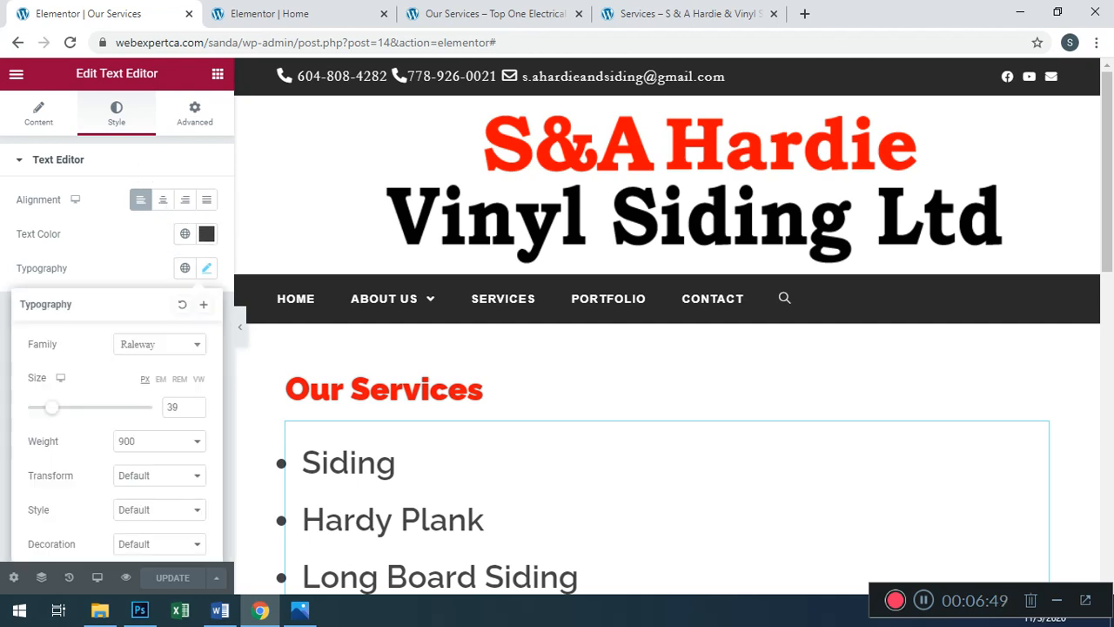
{"action": "scroll", "coordinate": [117, 392], "scroll_direction": "down", "scroll_amount": 1}
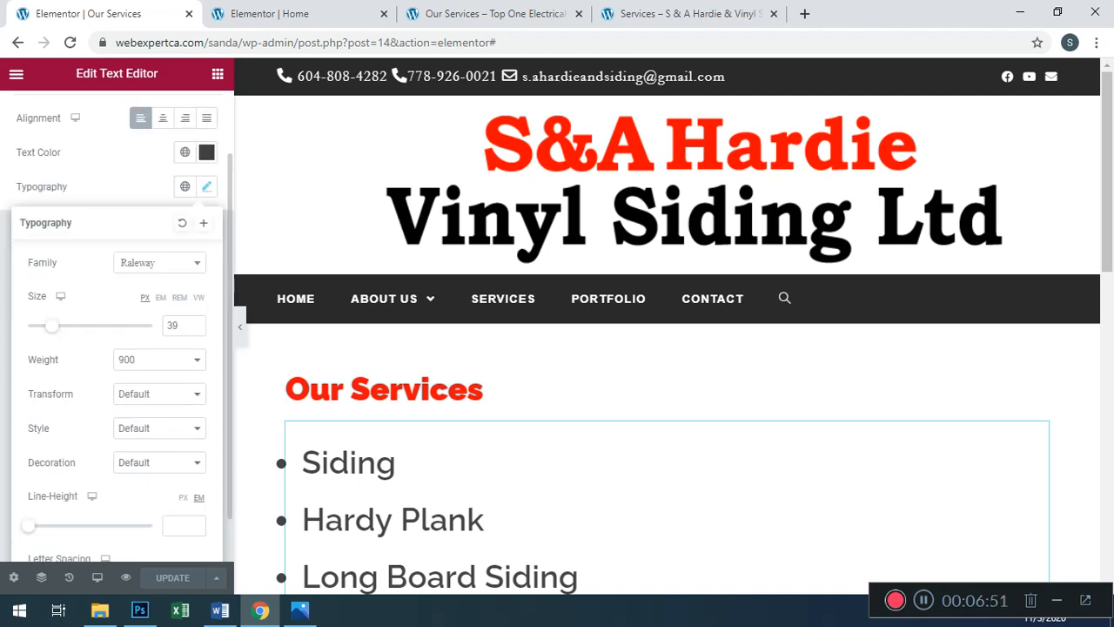
{"action": "left_click", "coordinate": [160, 358]}
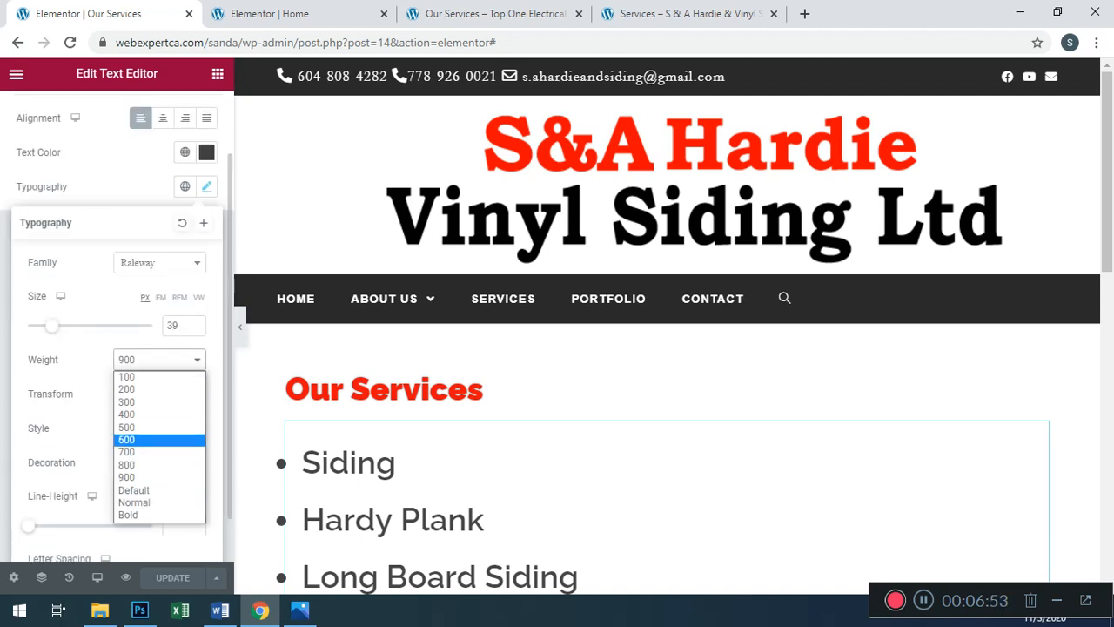
{"action": "left_click", "coordinate": [159, 476]}
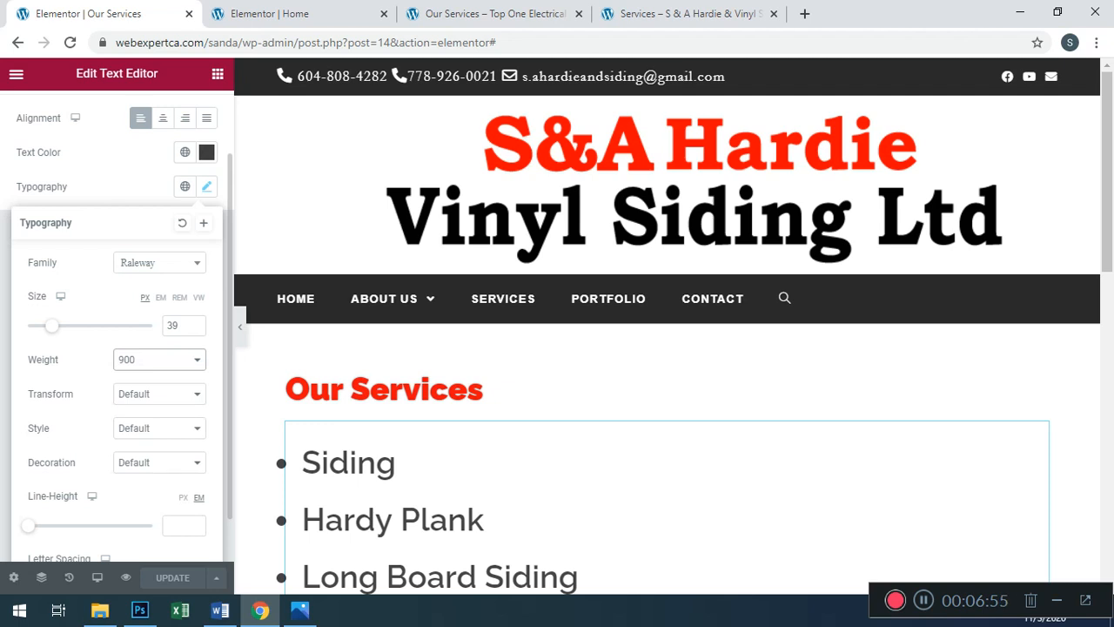
{"action": "scroll", "coordinate": [160, 375], "scroll_direction": "down", "scroll_amount": 1}
{"action": "left_click", "coordinate": [159, 374]}
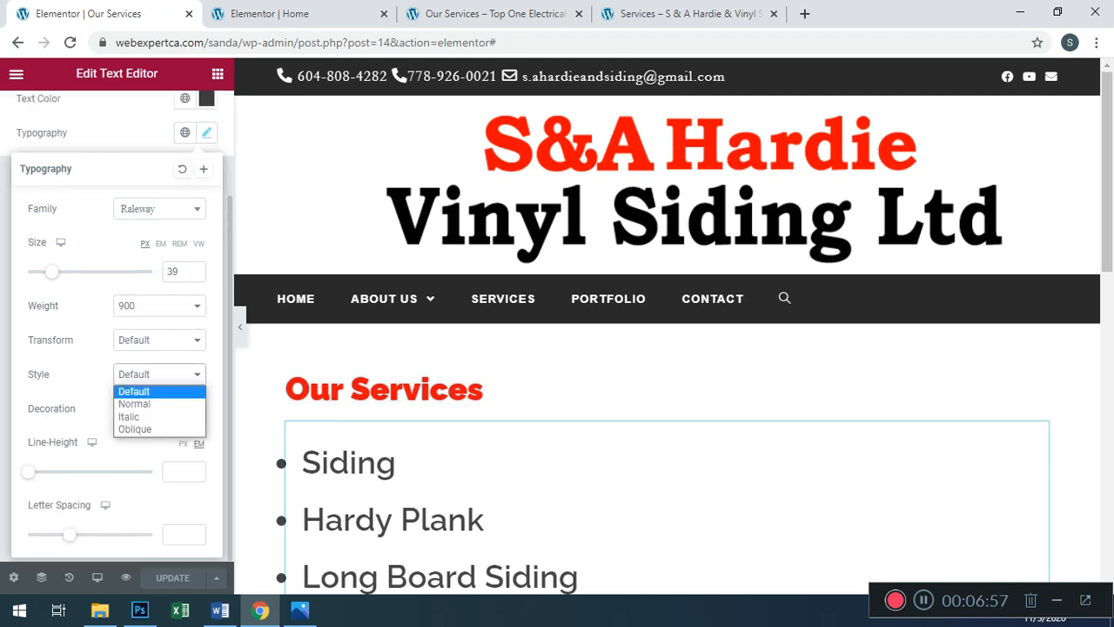
{"action": "left_click", "coordinate": [159, 375]}
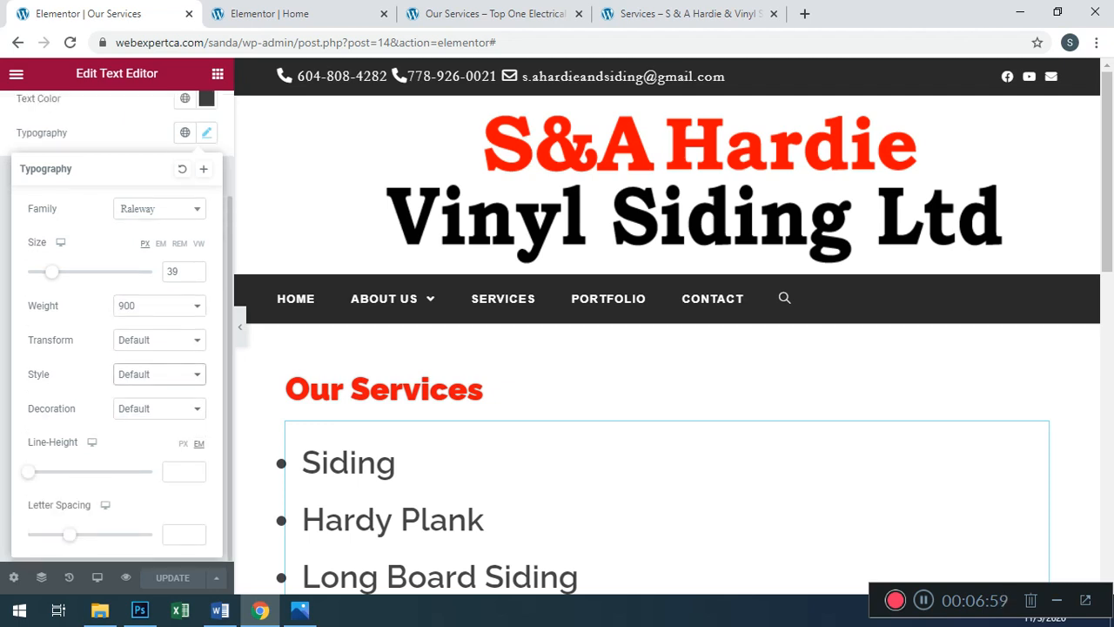
{"action": "left_click_drag", "start_coordinate": [28, 472], "coordinate": [42, 471]}
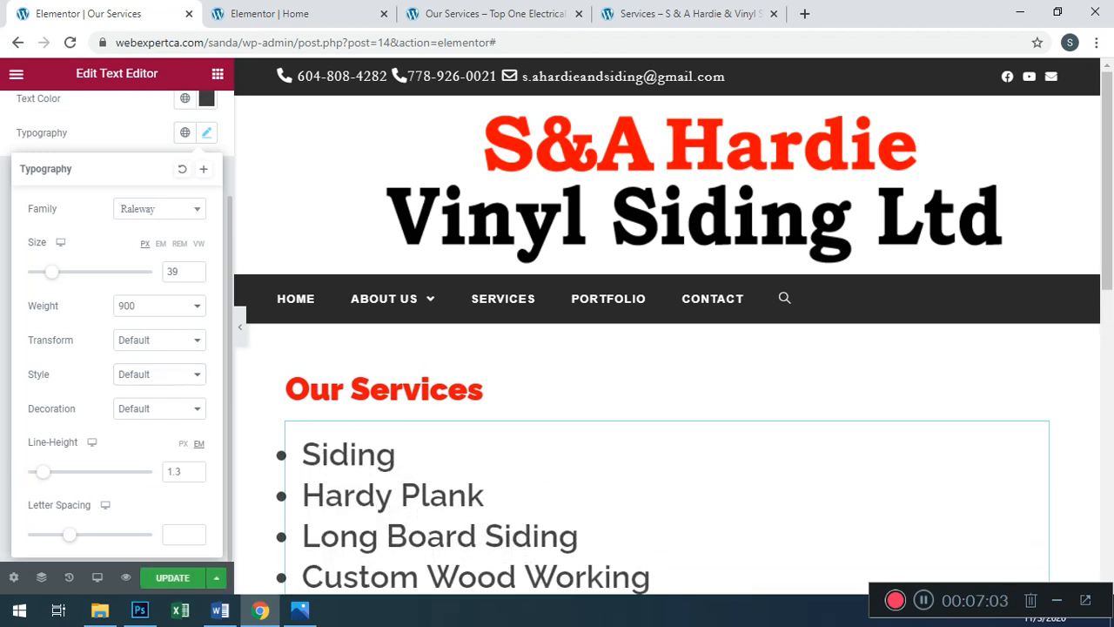
{"action": "scroll", "coordinate": [696, 313], "scroll_direction": "down", "scroll_amount": 2}
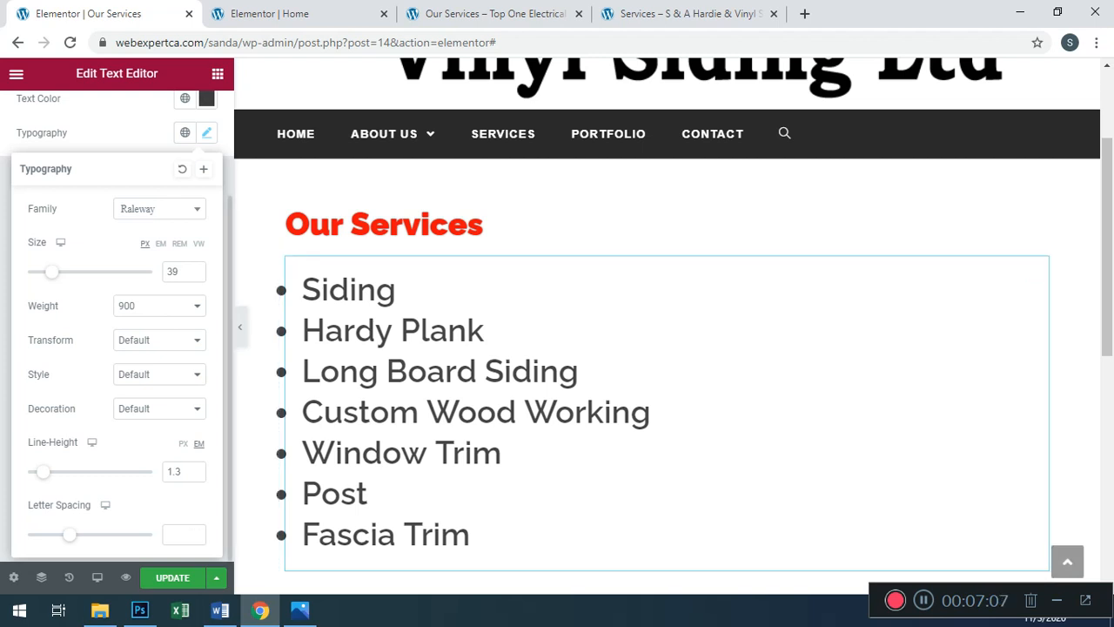
- Update the Our Services page and switch to the Home page open in the other Elementor editor
{"action": "left_click", "coordinate": [172, 578]}
{"action": "scroll", "coordinate": [666, 313], "scroll_direction": "down", "scroll_amount": 2}
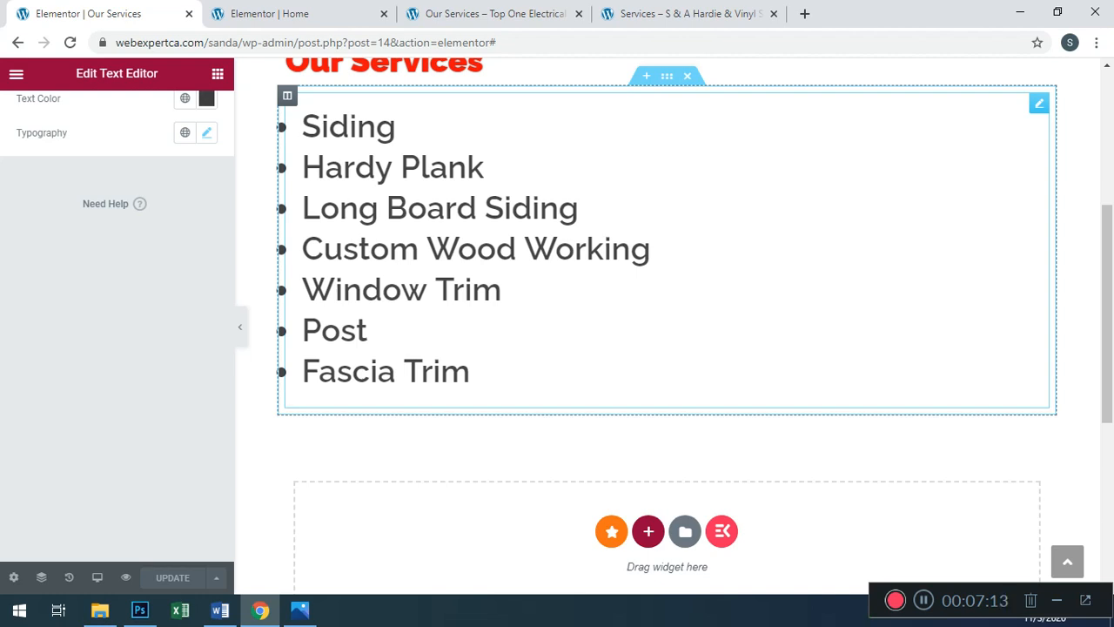
{"action": "left_click", "coordinate": [270, 13]}
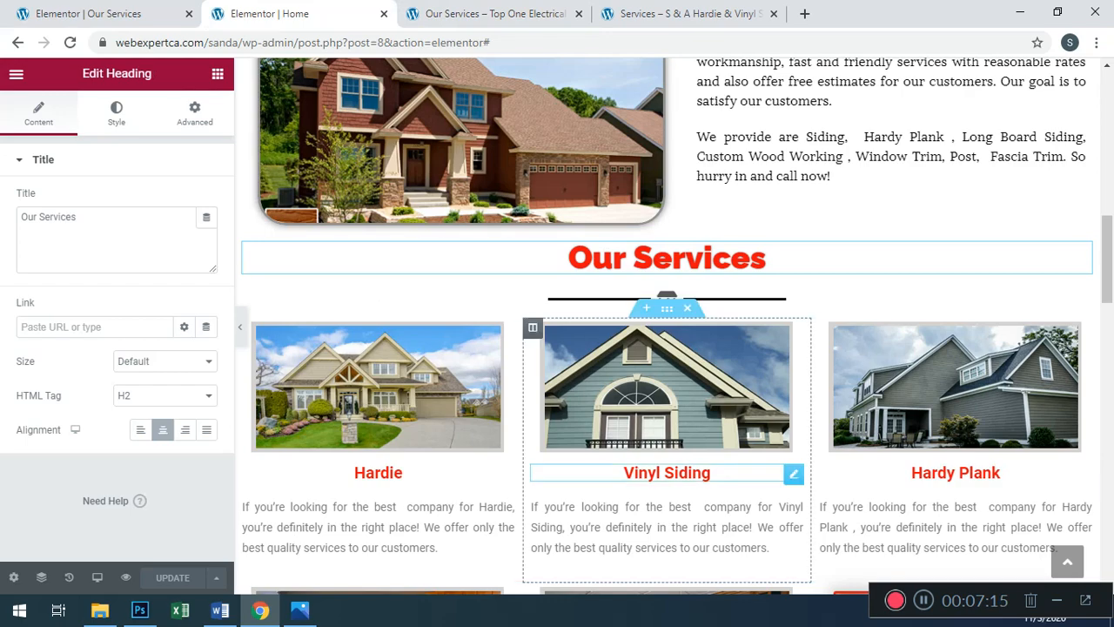
- Copy the section holding the image carousel near the end of the Home page
{"action": "scroll", "coordinate": [667, 391], "scroll_direction": "down", "scroll_amount": 3}
{"action": "scroll", "coordinate": [667, 326], "scroll_direction": "down", "scroll_amount": 10}
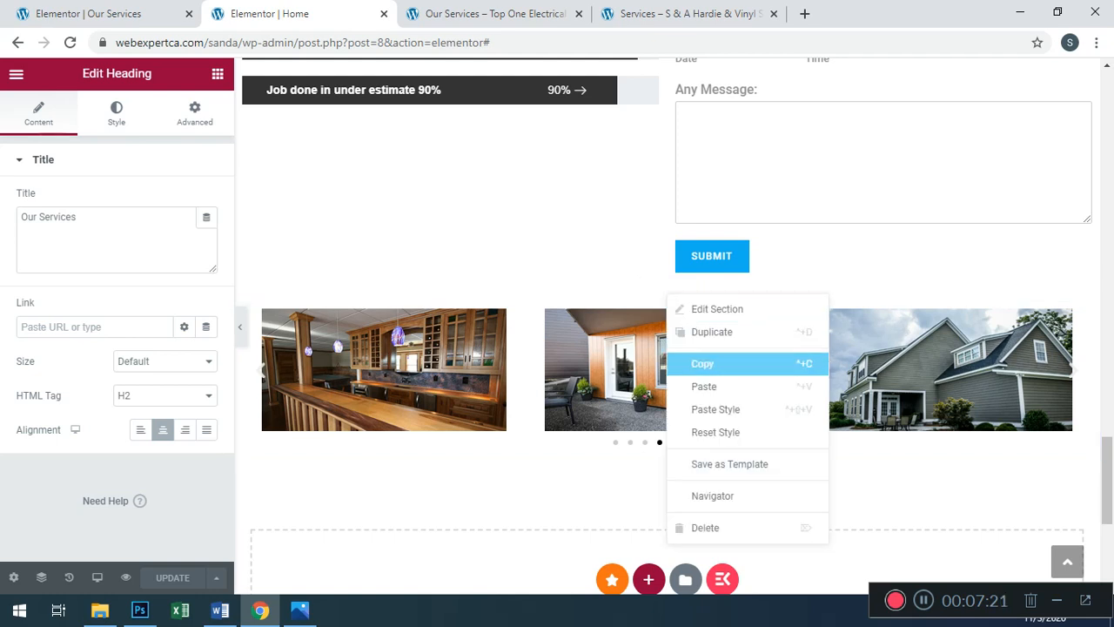
{"action": "left_click", "coordinate": [702, 363]}
- Return to the Our Services editor and add a single-column section below the services list
{"action": "left_click", "coordinate": [95, 14]}
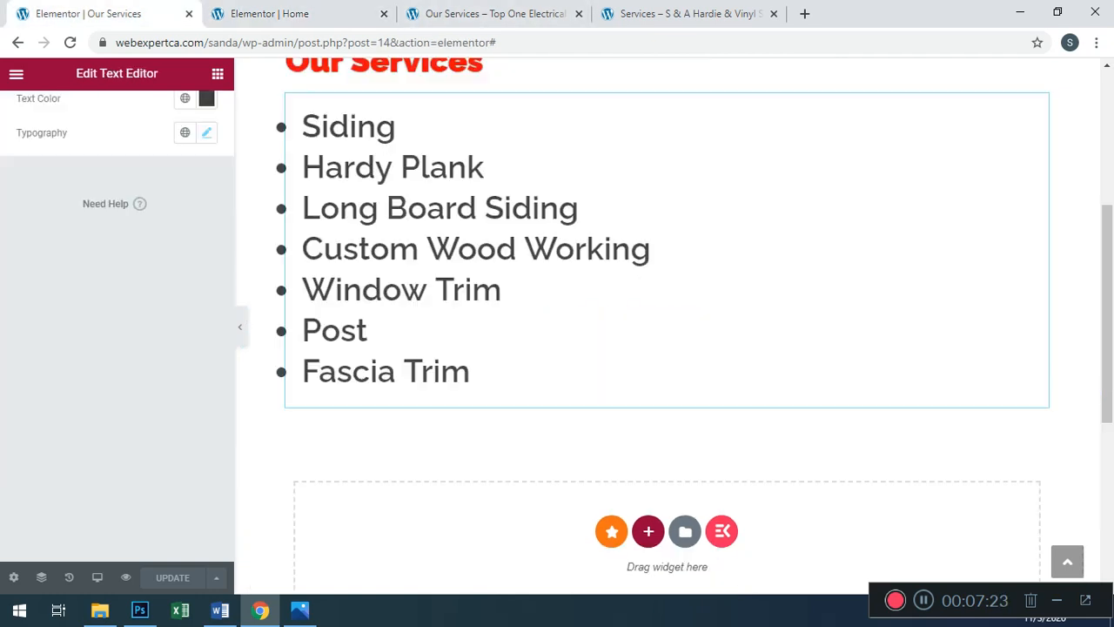
{"action": "left_click", "coordinate": [648, 530]}
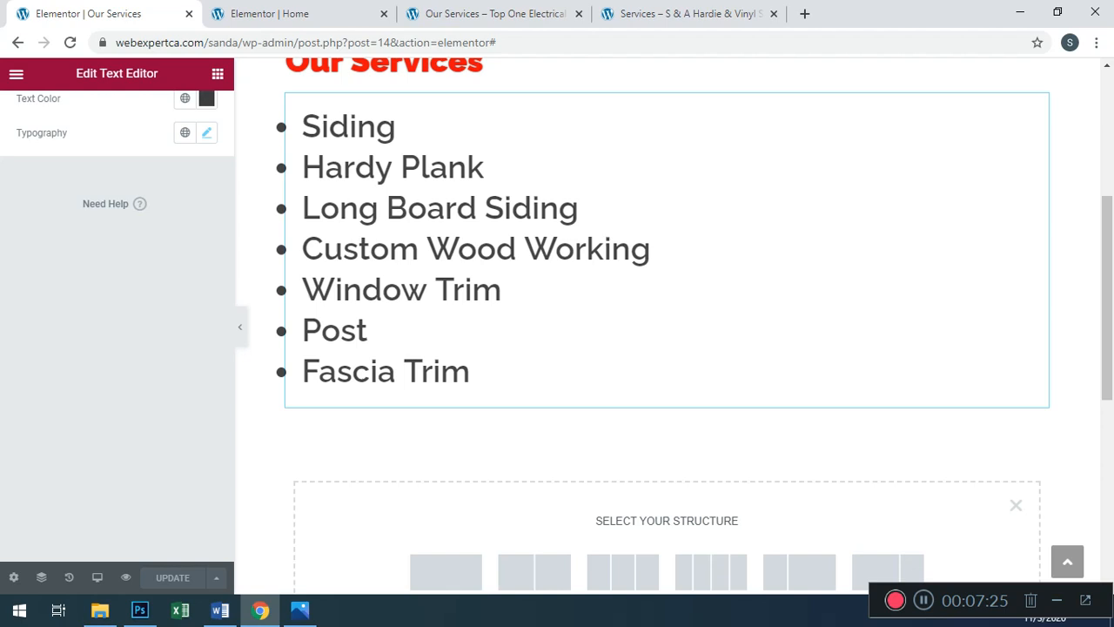
{"action": "scroll", "coordinate": [534, 517], "scroll_direction": "down", "scroll_amount": 2}
{"action": "left_click", "coordinate": [445, 490]}
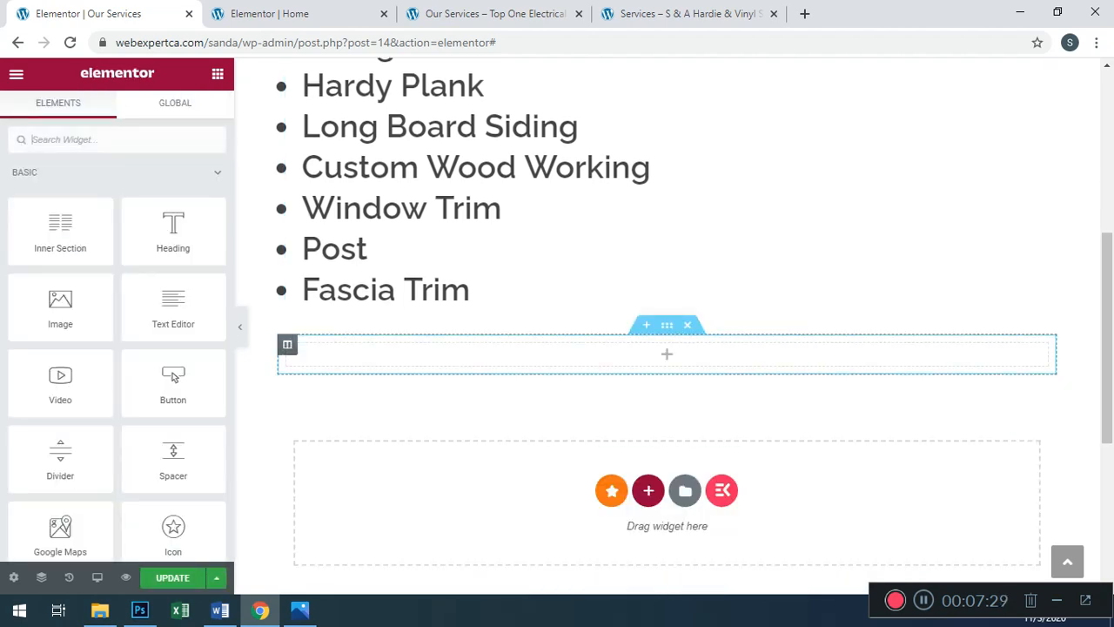
- Try to paste the copied section into the empty column, and browse the available widgets
{"action": "right_click", "coordinate": [667, 350]}
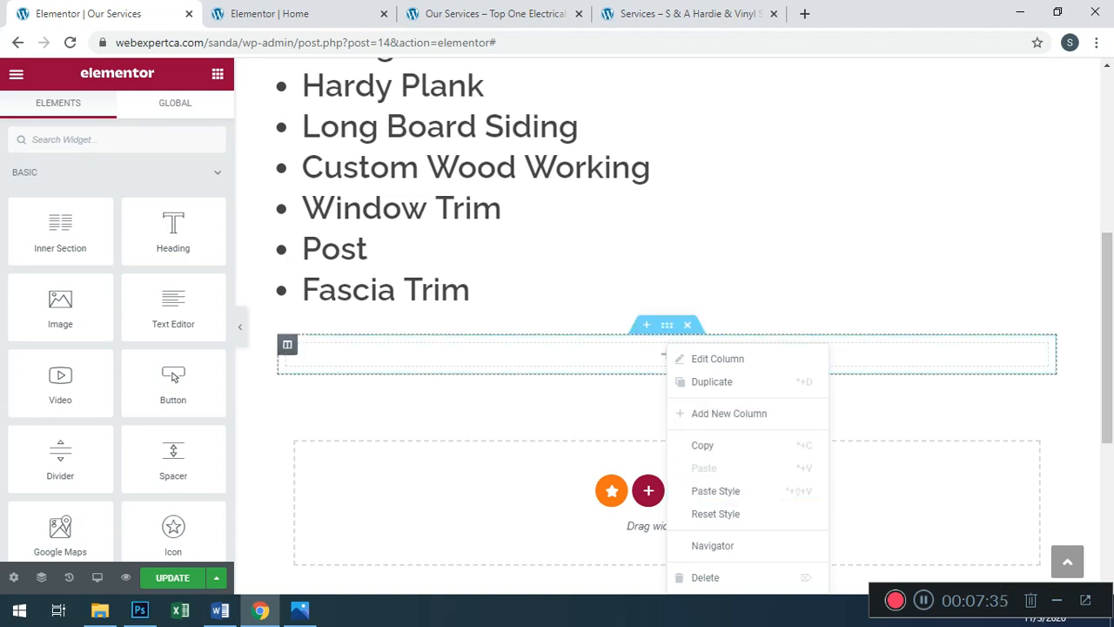
{"action": "left_click", "coordinate": [614, 354]}
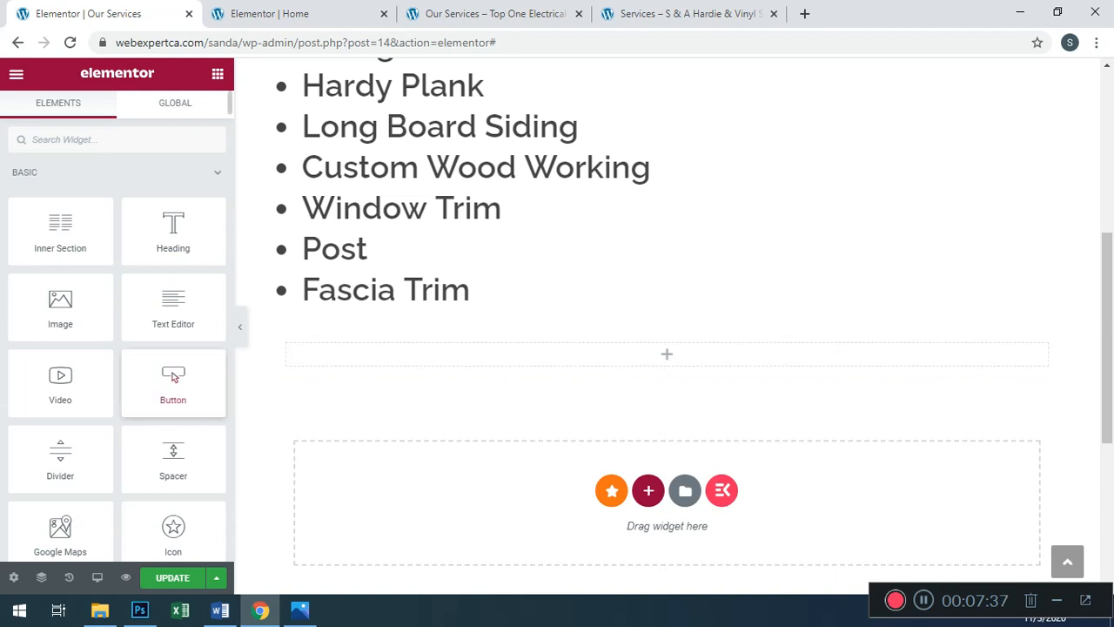
{"action": "scroll", "coordinate": [173, 376], "scroll_direction": "down", "scroll_amount": 1}
{"action": "scroll", "coordinate": [173, 376], "scroll_direction": "down", "scroll_amount": 2}
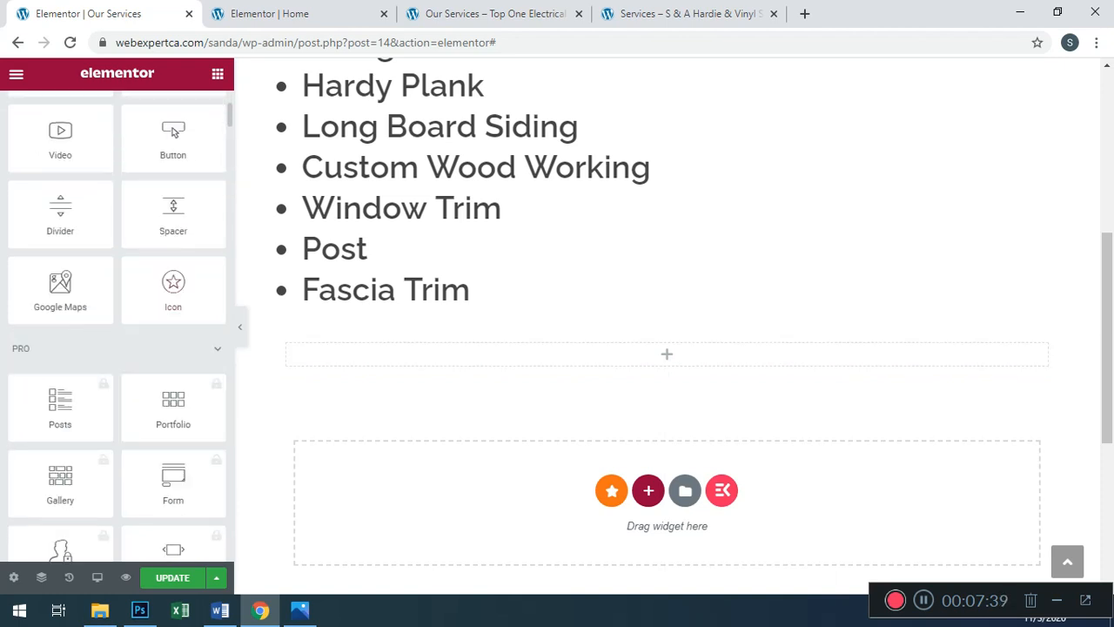
{"action": "scroll", "coordinate": [174, 375], "scroll_direction": "down", "scroll_amount": 1}
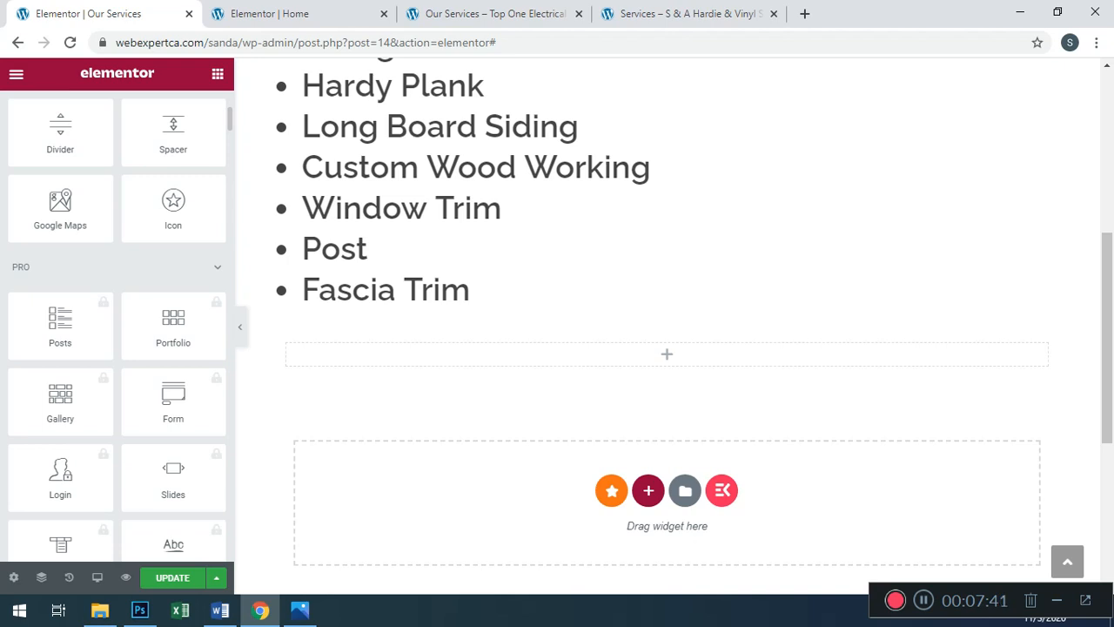
- Copy the image carousel widget itself from the Home page editor
{"action": "left_click", "coordinate": [269, 14]}
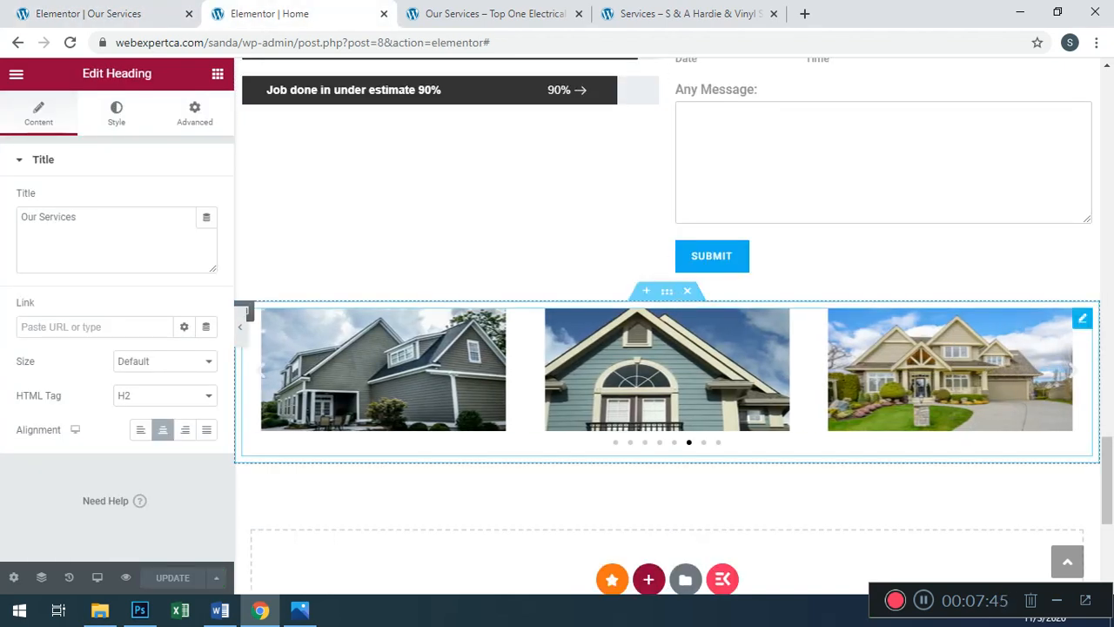
{"action": "right_click", "coordinate": [962, 323]}
{"action": "left_click", "coordinate": [983, 386]}
- Paste the image carousel into the empty column of the Our Services page and update the page
{"action": "left_click", "coordinate": [87, 13]}
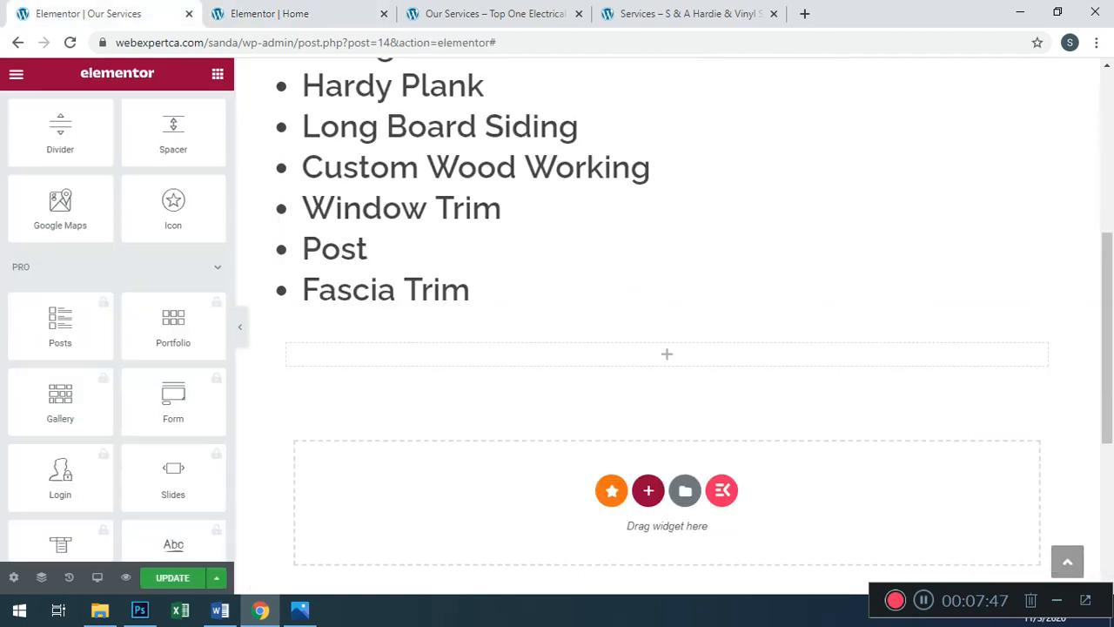
{"action": "right_click", "coordinate": [677, 353]}
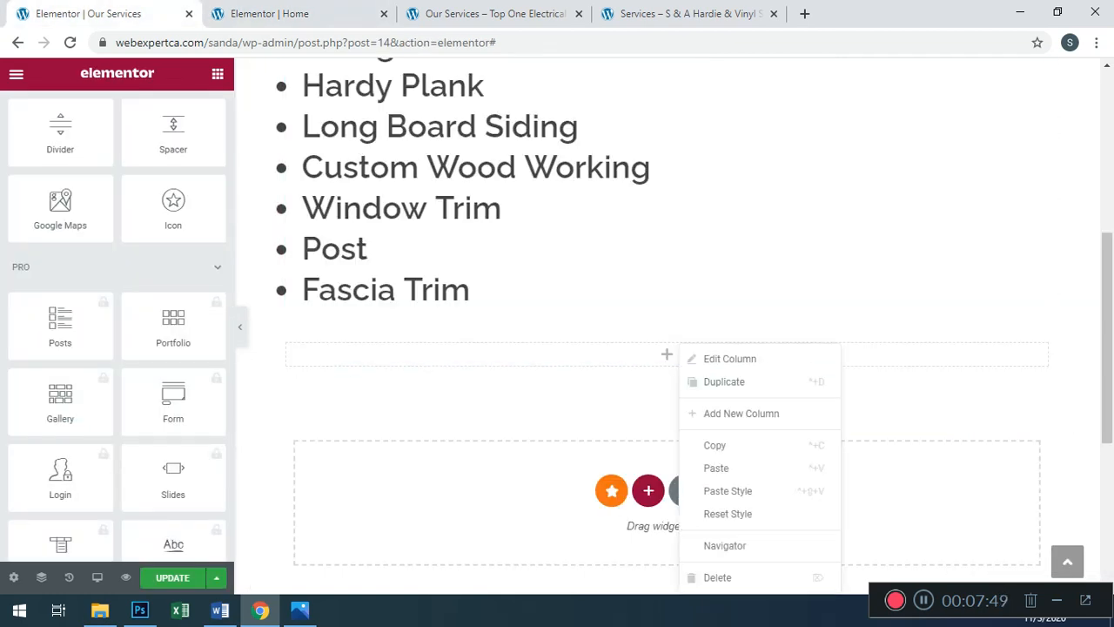
{"action": "left_click", "coordinate": [717, 464]}
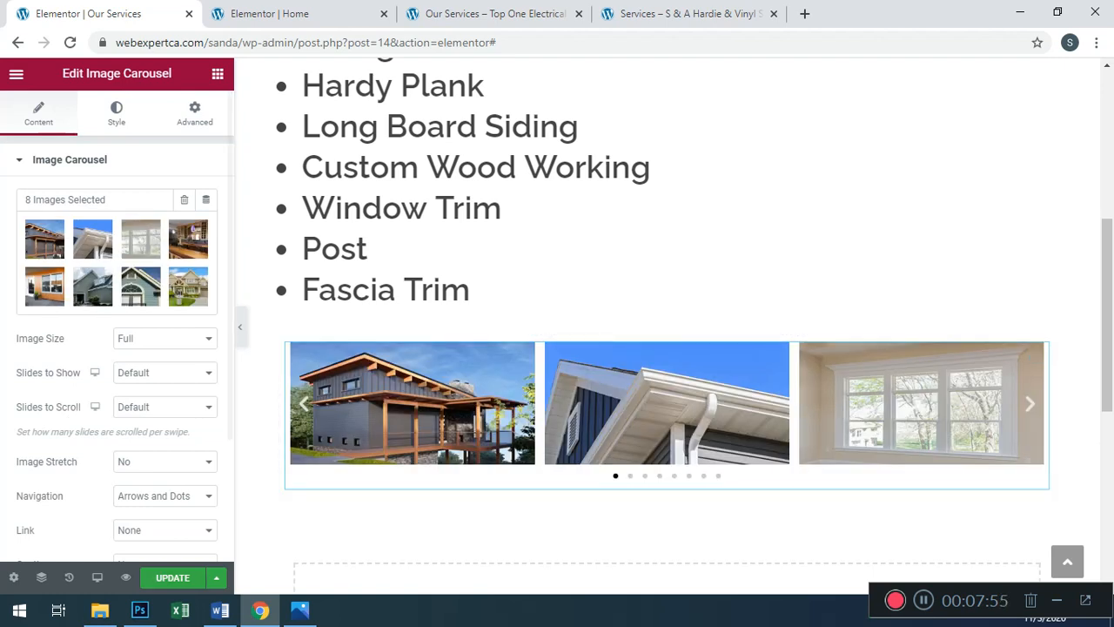
{"action": "left_click", "coordinate": [173, 578]}
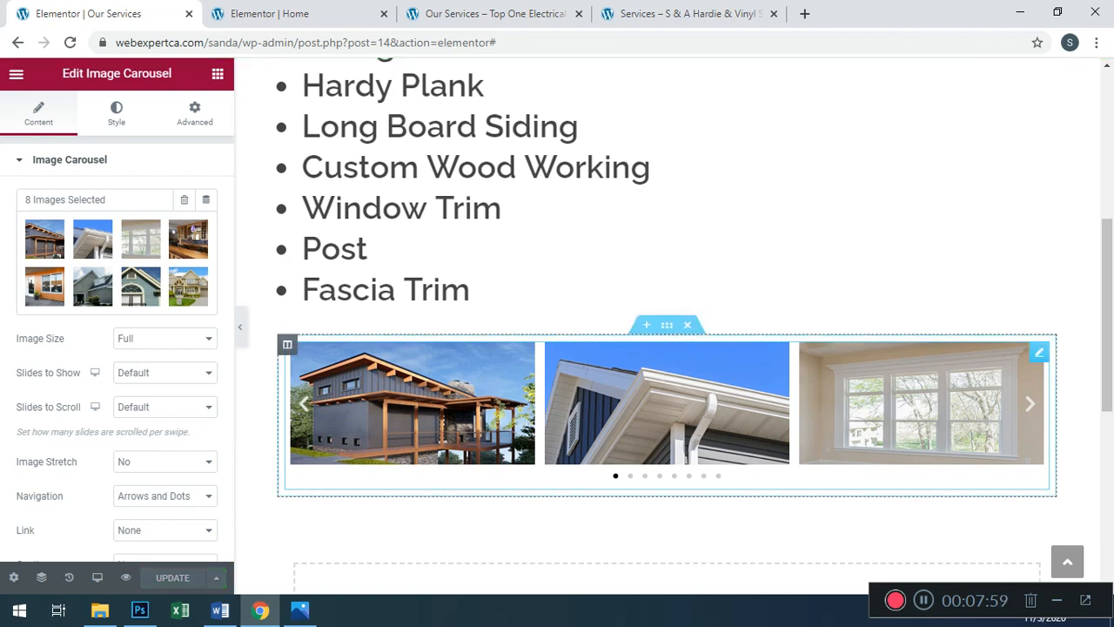
- Reload the live S & A Hardie Services page and examine its header and content area
{"action": "left_click", "coordinate": [487, 13]}
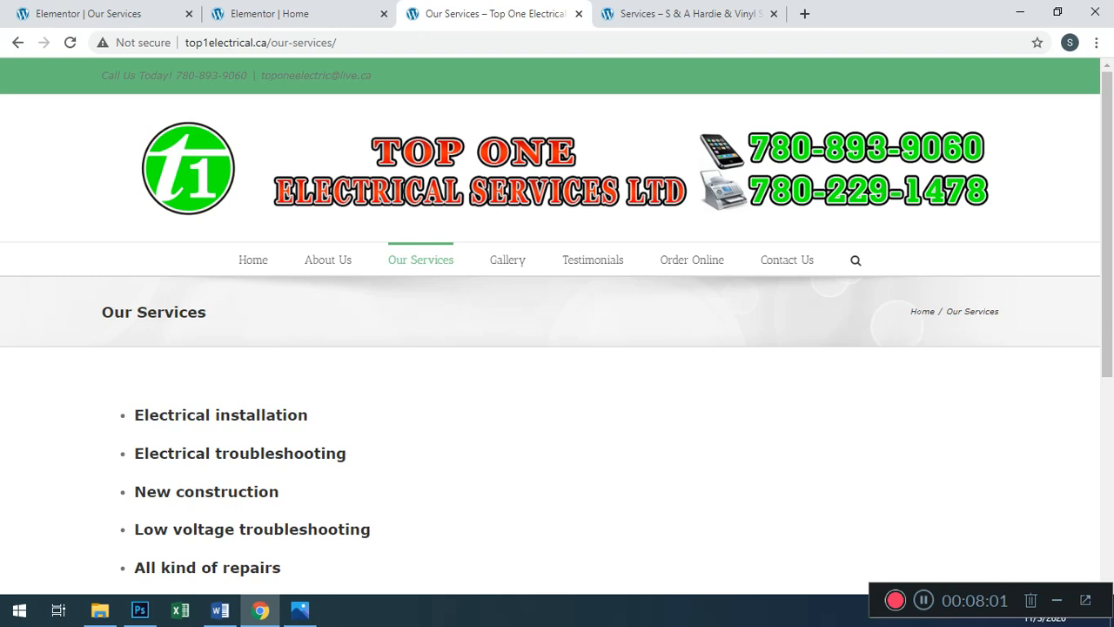
{"action": "left_click", "coordinate": [70, 42]}
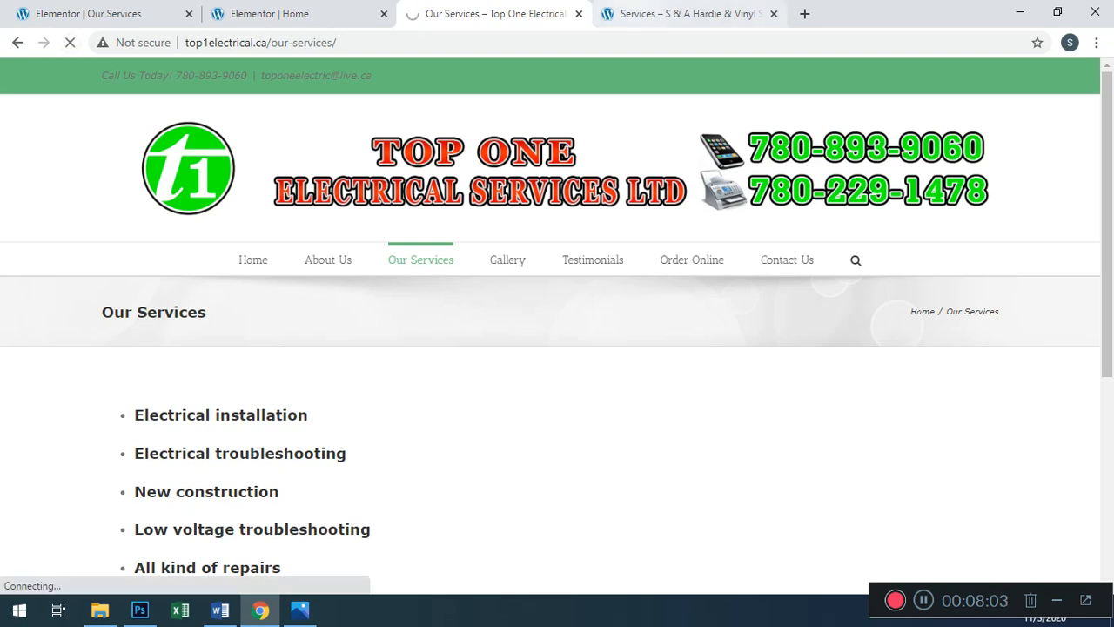
{"action": "left_click", "coordinate": [687, 14]}
{"action": "left_click", "coordinate": [69, 42]}
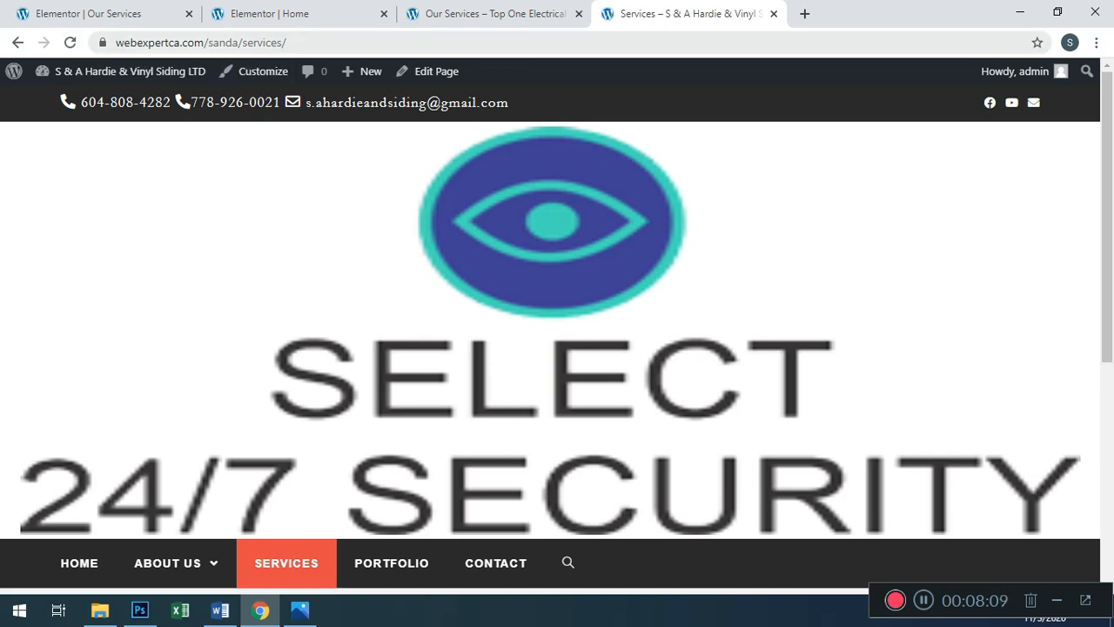
{"action": "scroll", "coordinate": [557, 339], "scroll_direction": "down", "scroll_amount": 5}
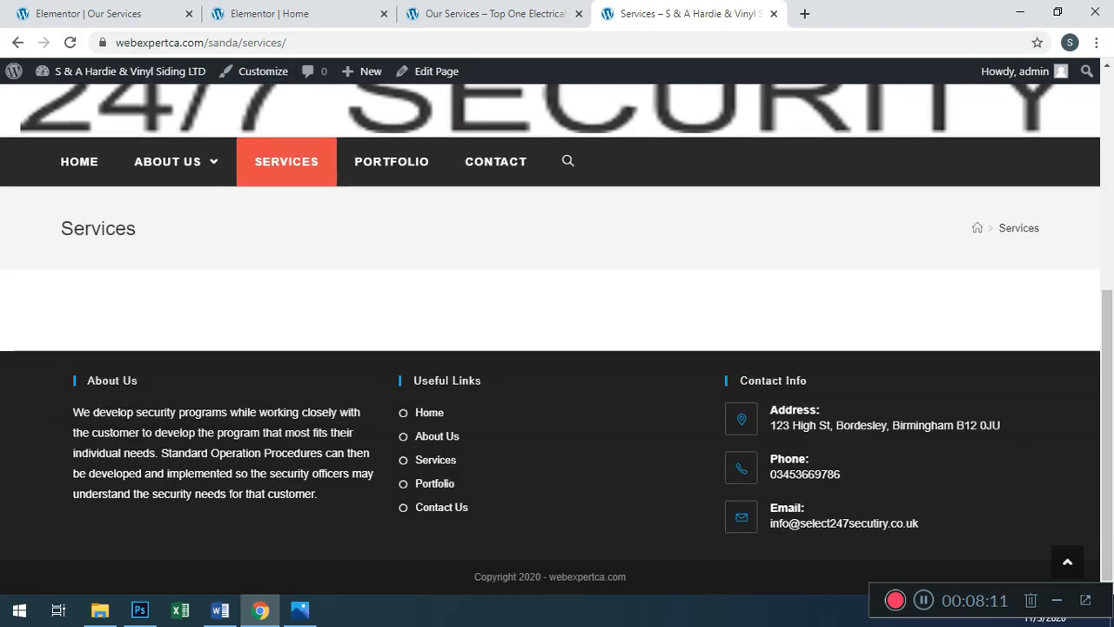
{"action": "scroll", "coordinate": [557, 339], "scroll_direction": "up", "scroll_amount": 2}
{"action": "left_click", "coordinate": [70, 43]}
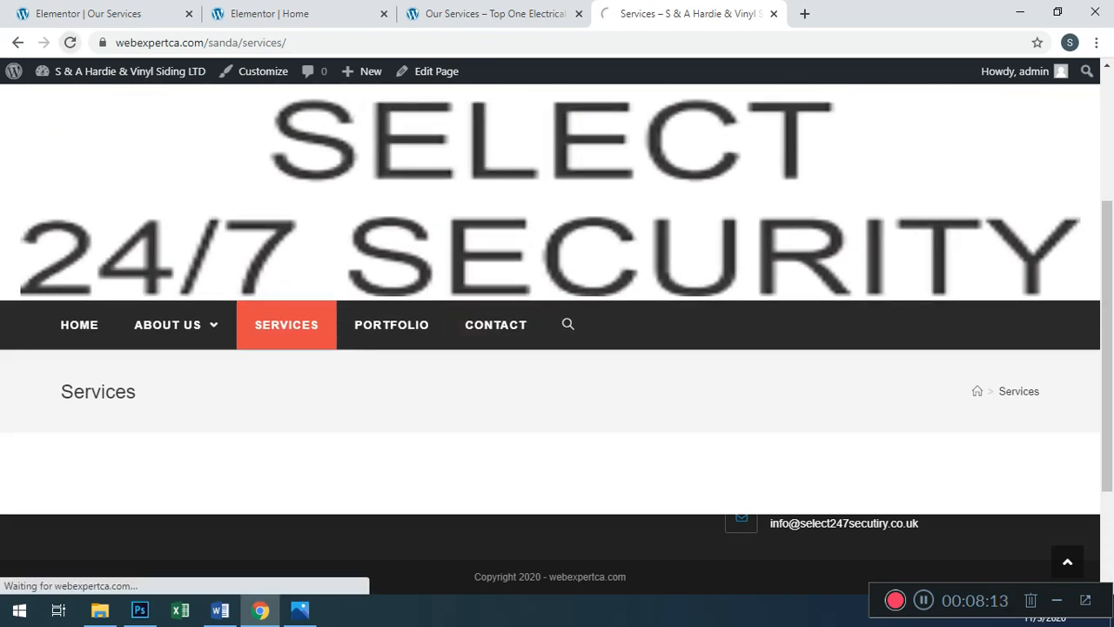
{"action": "scroll", "coordinate": [391, 287], "scroll_direction": "down", "scroll_amount": 2}
{"action": "scroll", "coordinate": [391, 287], "scroll_direction": "down", "scroll_amount": 3}
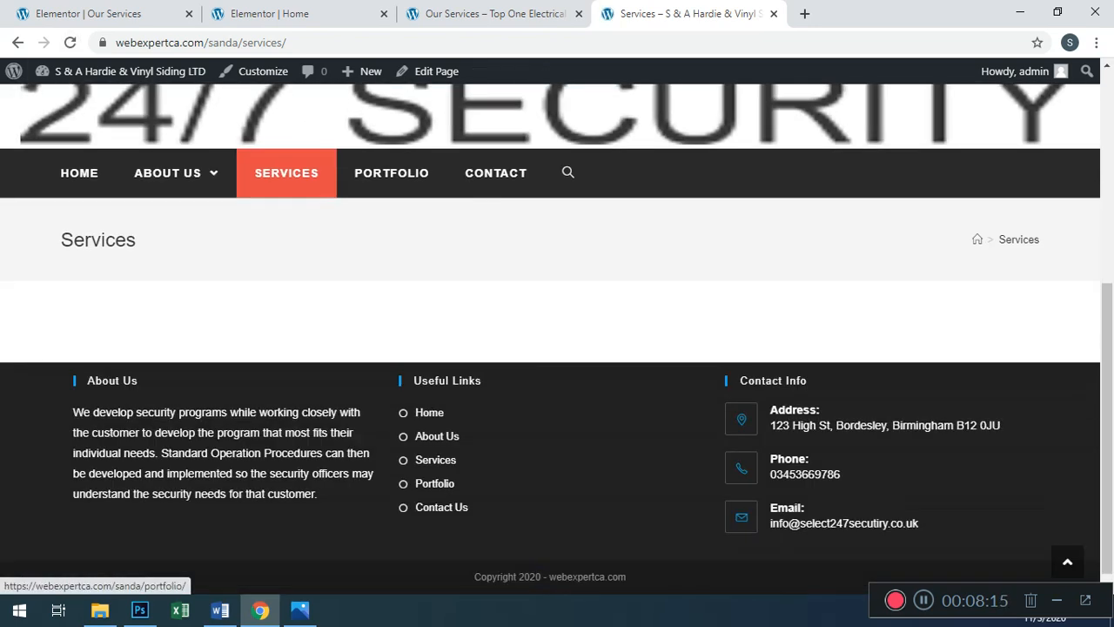
- Check the header in the Our Services editor and exit Elementor to the page's WordPress edit screen
{"action": "left_click", "coordinate": [87, 13]}
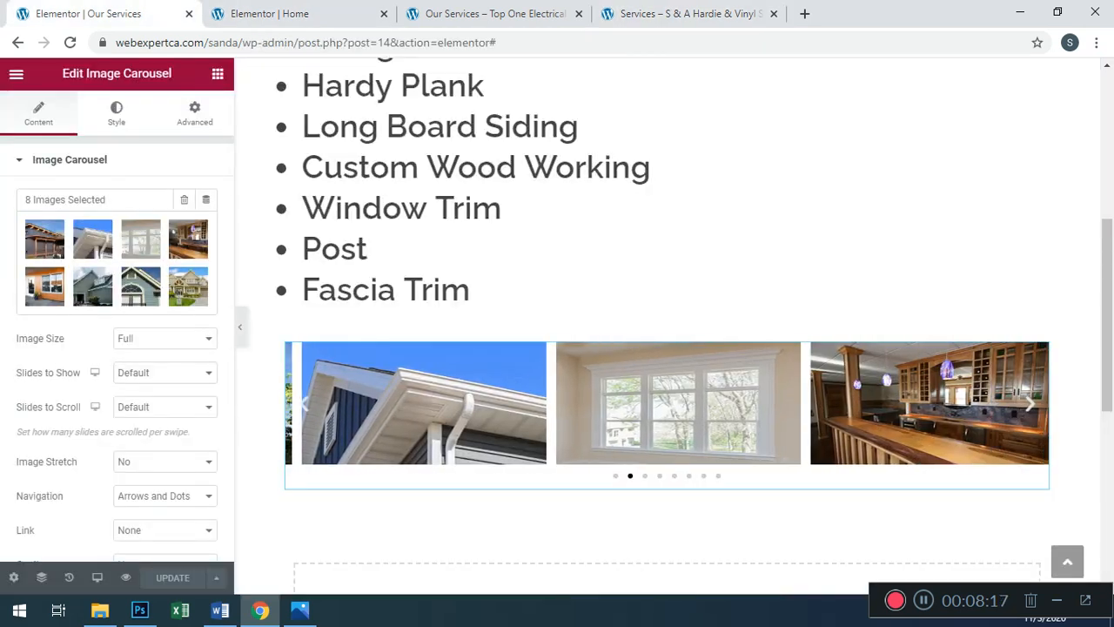
{"action": "scroll", "coordinate": [296, 261], "scroll_direction": "up", "scroll_amount": 5}
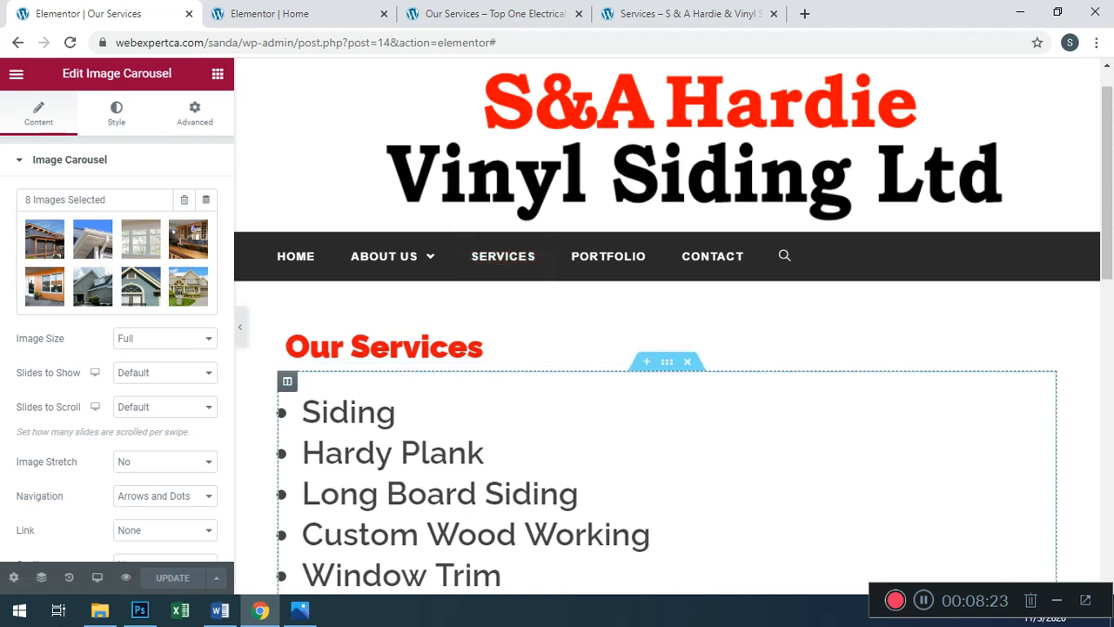
{"action": "left_click", "coordinate": [15, 74]}
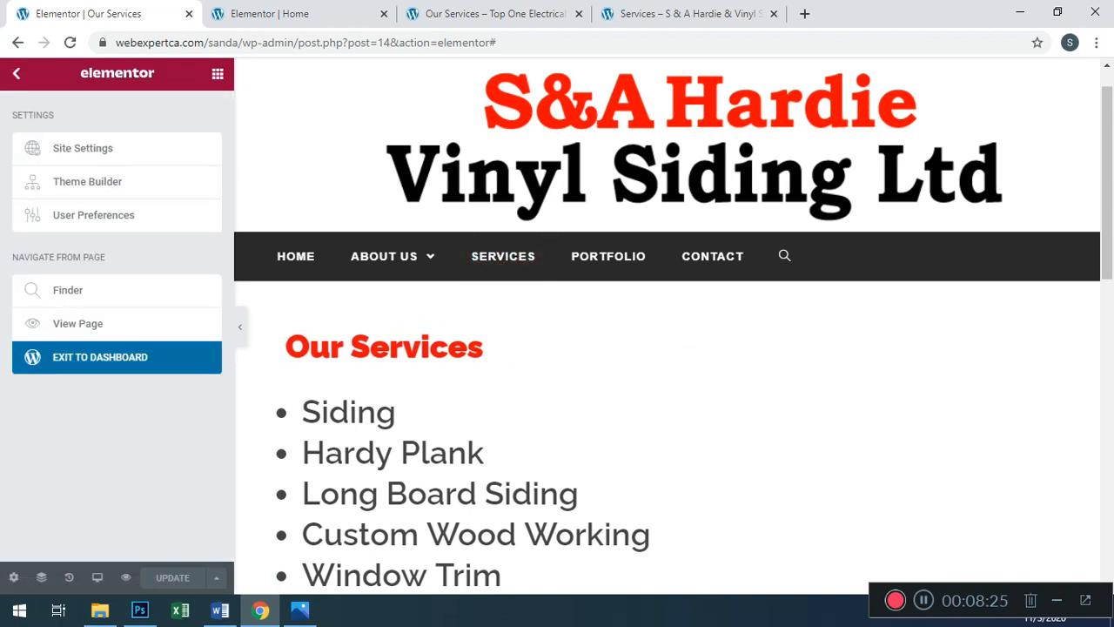
{"action": "left_click", "coordinate": [100, 356]}
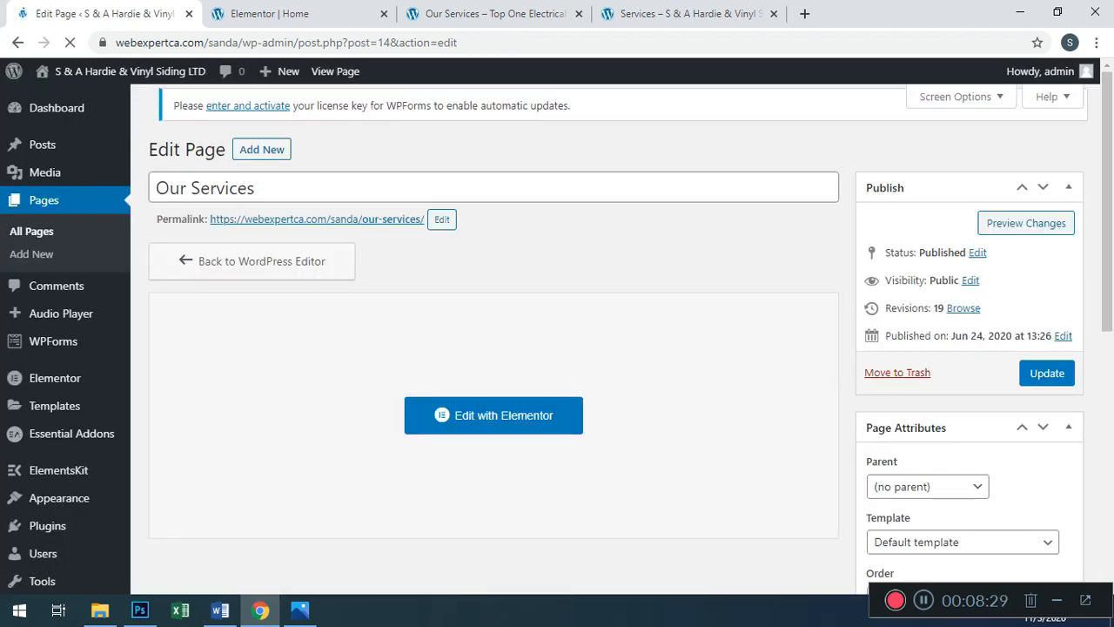
- Open the Logo options in the page's OceanWP Settings and update the Our Services page
{"action": "scroll", "coordinate": [615, 339], "scroll_direction": "down", "scroll_amount": 2}
{"action": "scroll", "coordinate": [557, 339], "scroll_direction": "down", "scroll_amount": 3}
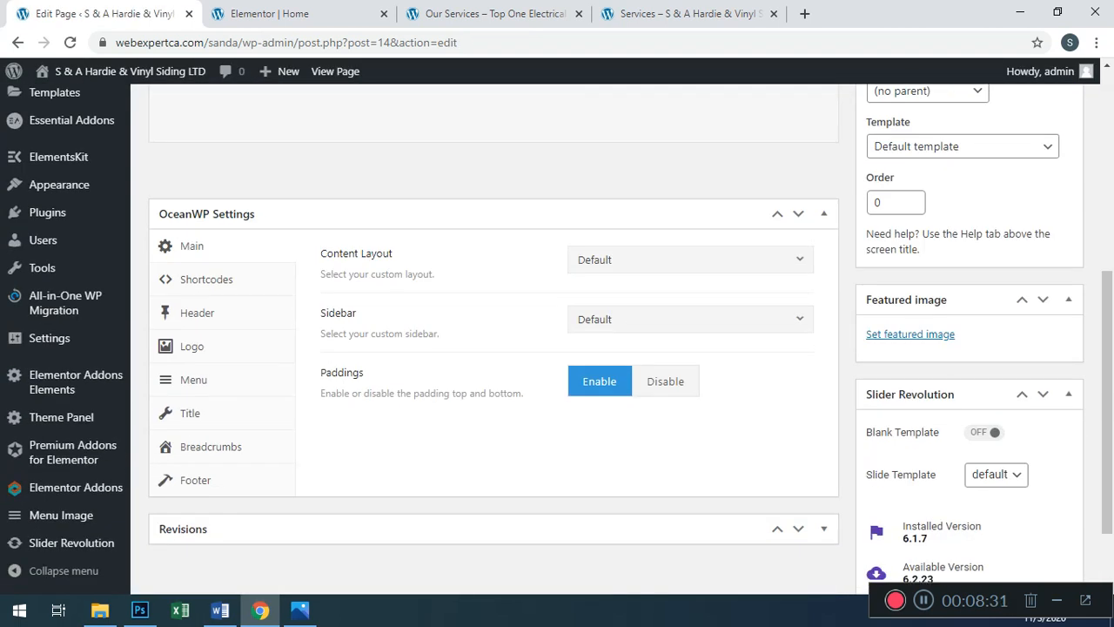
{"action": "left_click", "coordinate": [192, 347]}
{"action": "scroll", "coordinate": [493, 348], "scroll_direction": "up", "scroll_amount": 4}
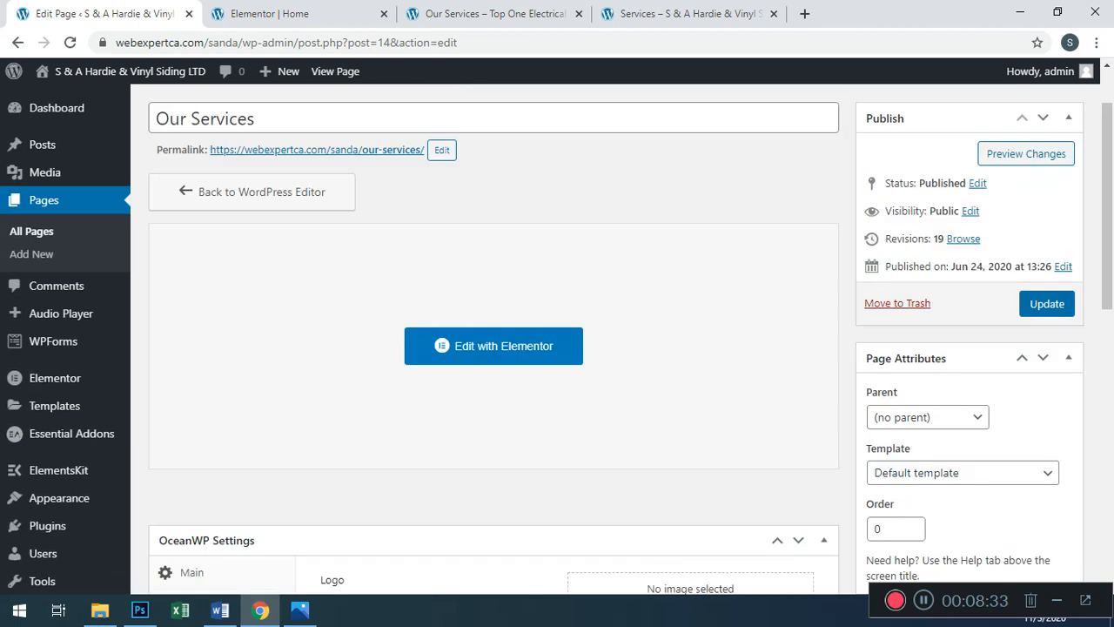
{"action": "left_click", "coordinate": [1047, 304]}
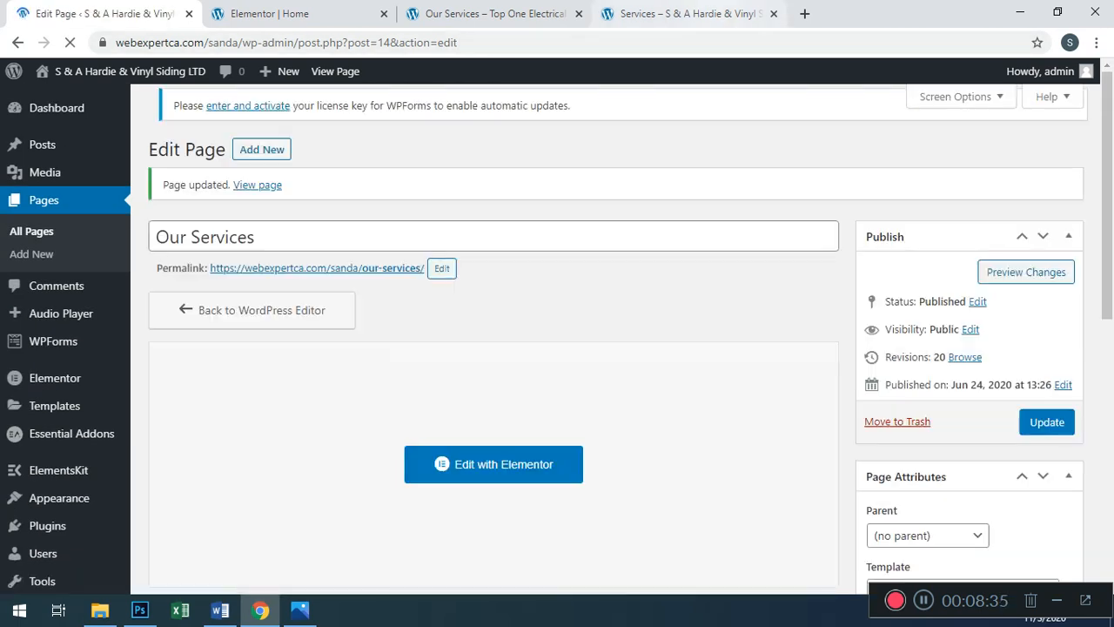
- Reload the live Services page, open webexpertca.com/sanda/services/ in a new tab, and examine its content
{"action": "left_click", "coordinate": [689, 14]}
{"action": "left_click", "coordinate": [71, 42]}
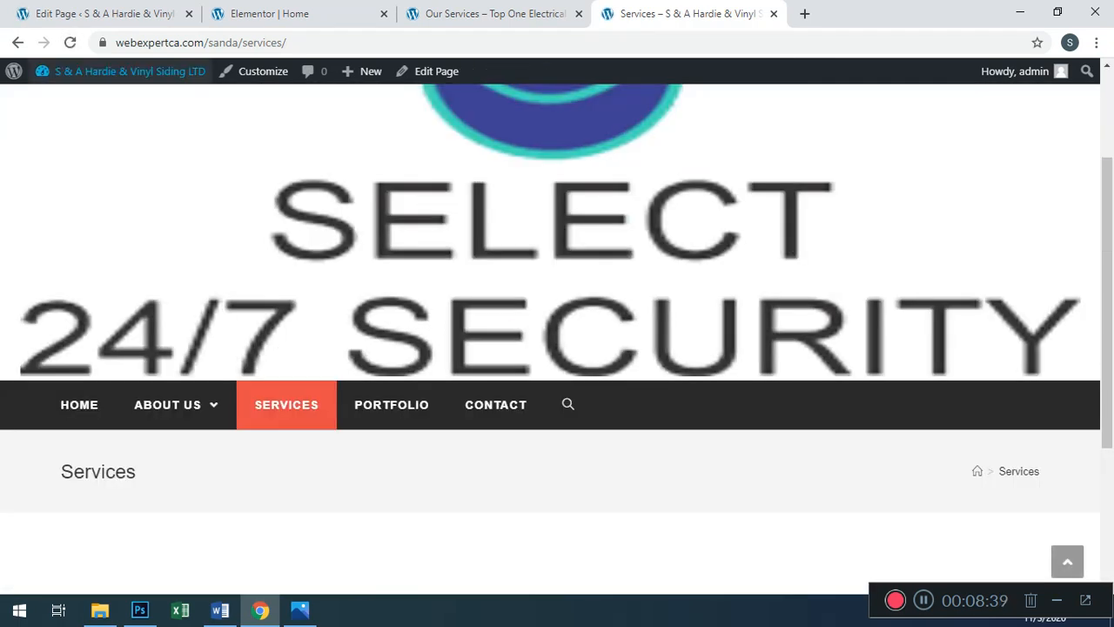
{"action": "left_click", "coordinate": [201, 43]}
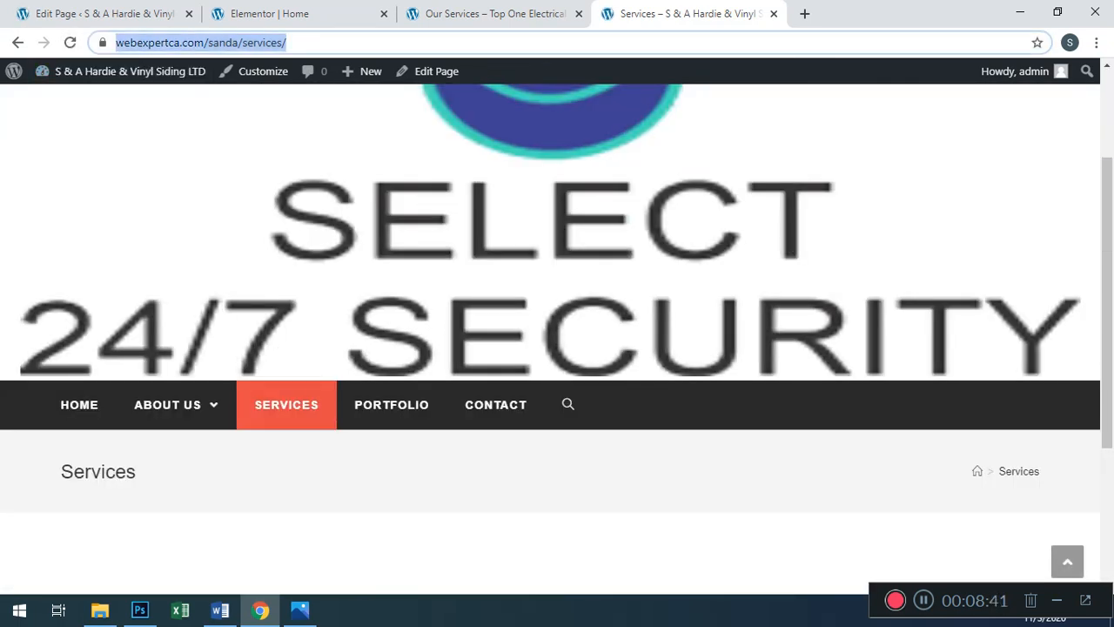
{"action": "left_click", "coordinate": [805, 14]}
{"action": "key", "text": "ctrl+v"}
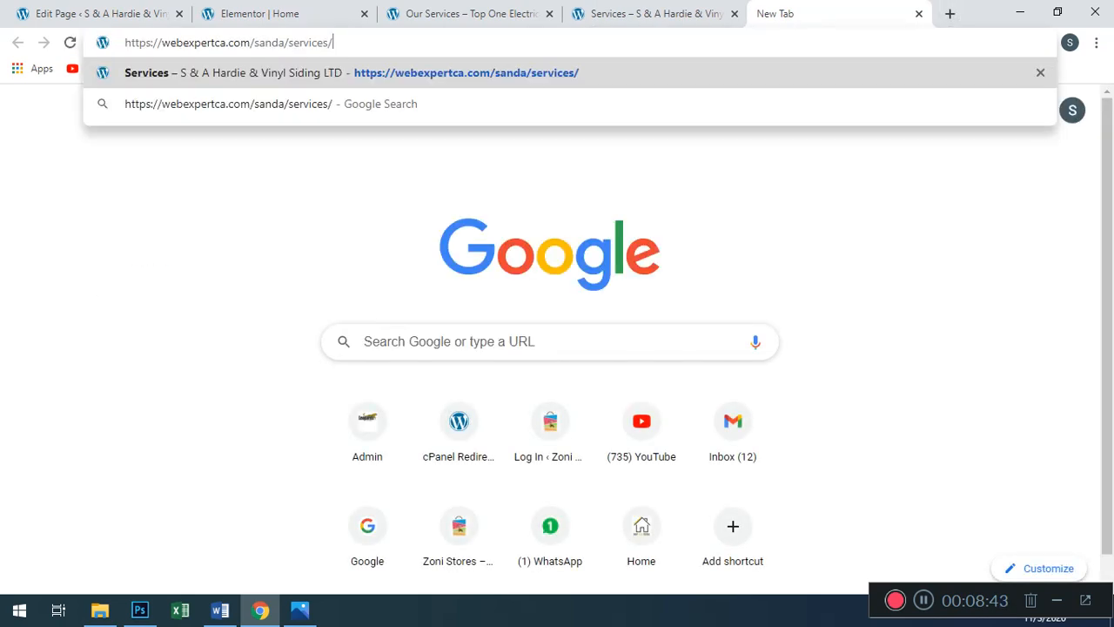
{"action": "key", "text": "Return"}
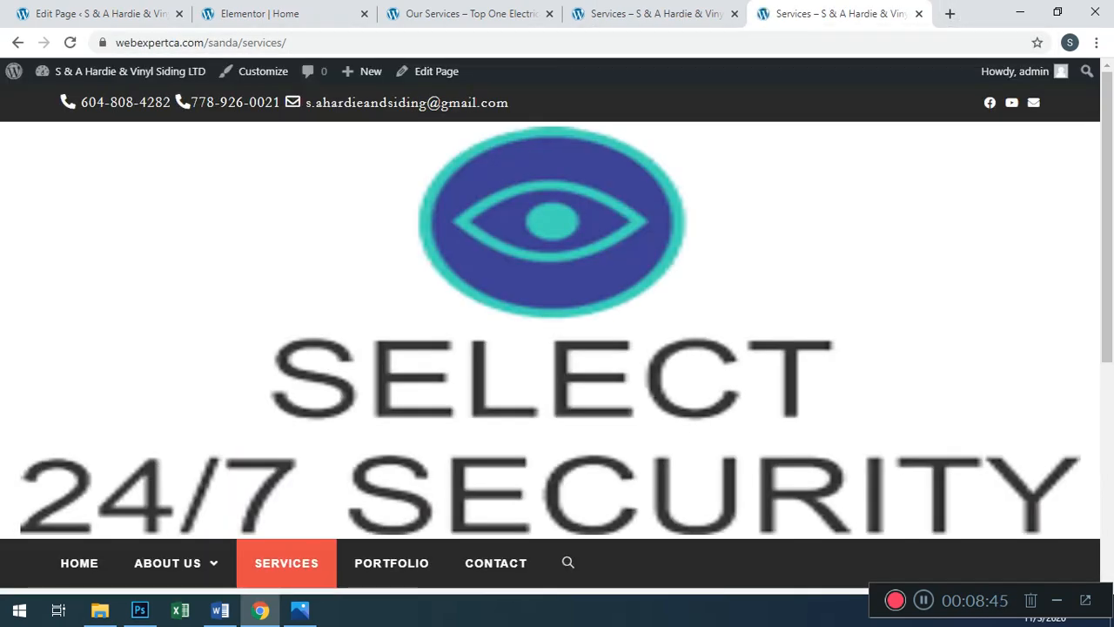
{"action": "scroll", "coordinate": [550, 313], "scroll_direction": "down", "scroll_amount": 1}
{"action": "scroll", "coordinate": [550, 313], "scroll_direction": "down", "scroll_amount": 4}
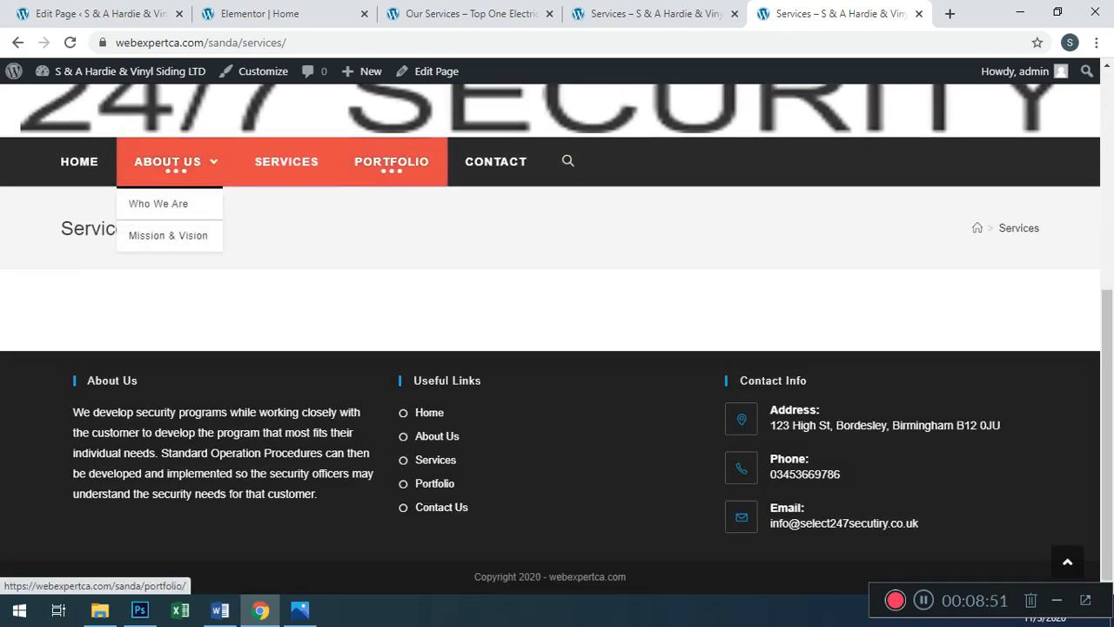
- Open the Our Services page's permalink in a new tab and review the heading, services list and image carousel
{"action": "left_click", "coordinate": [101, 14]}
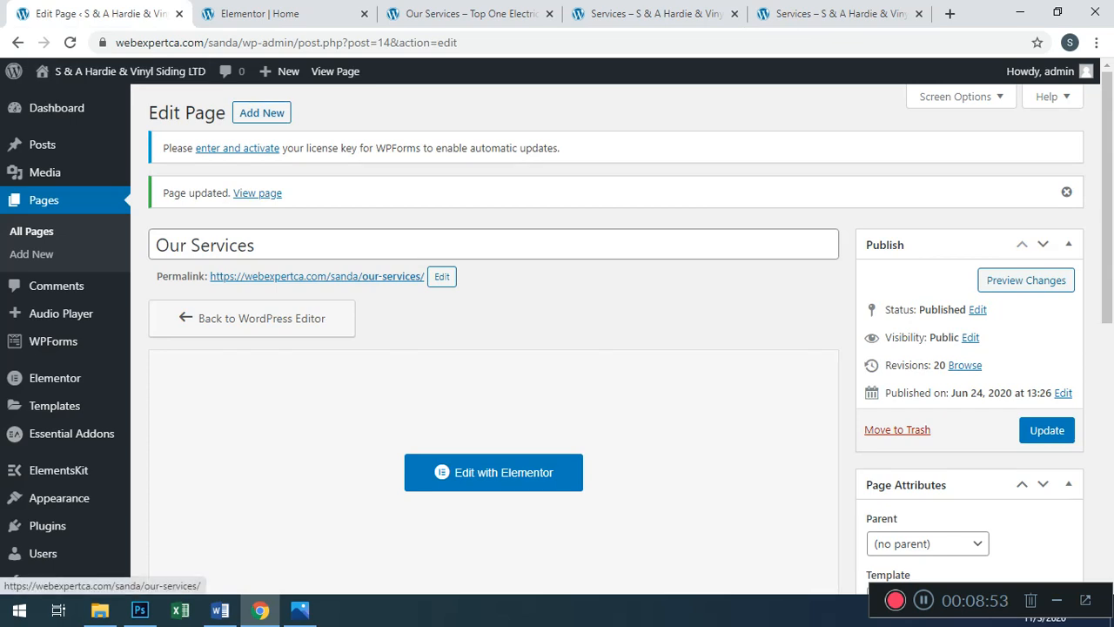
{"action": "right_click", "coordinate": [383, 279]}
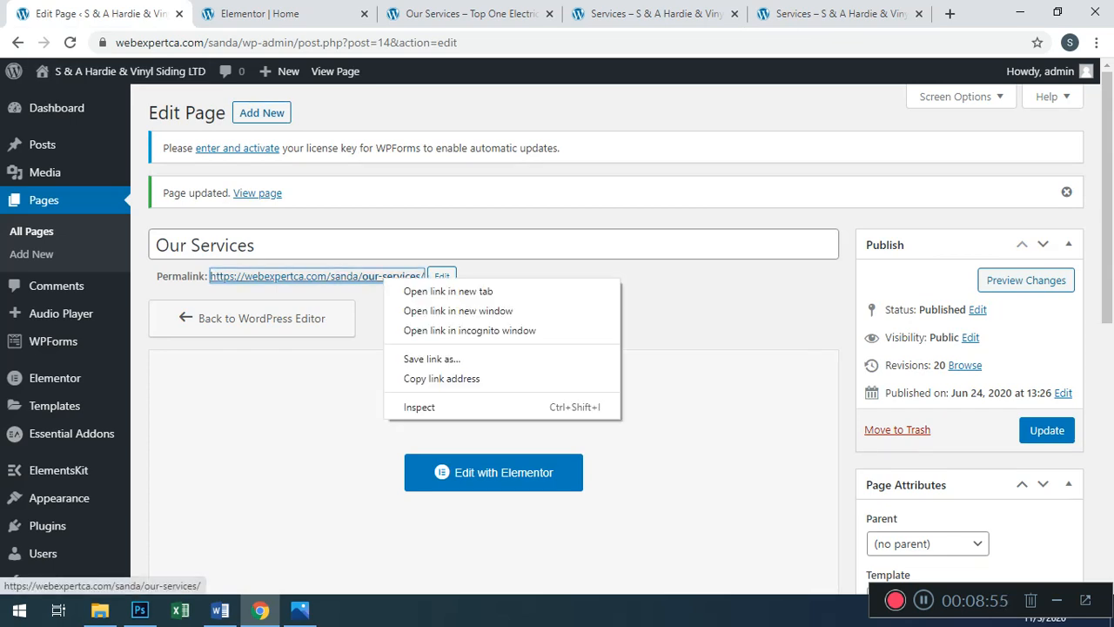
{"action": "left_click", "coordinate": [447, 292]}
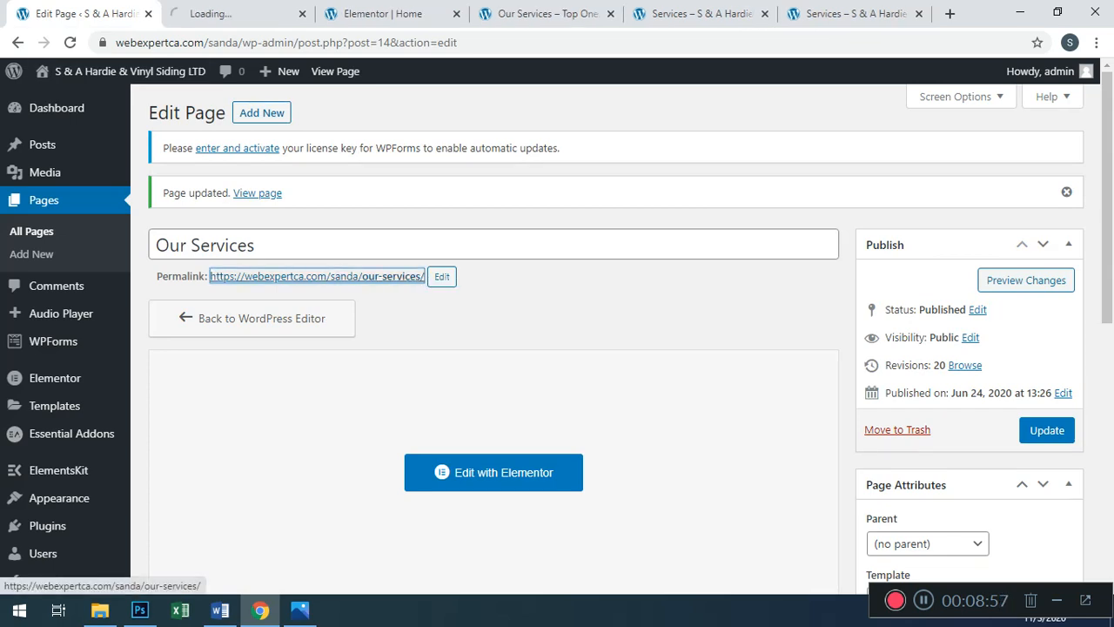
{"action": "left_click", "coordinate": [235, 14]}
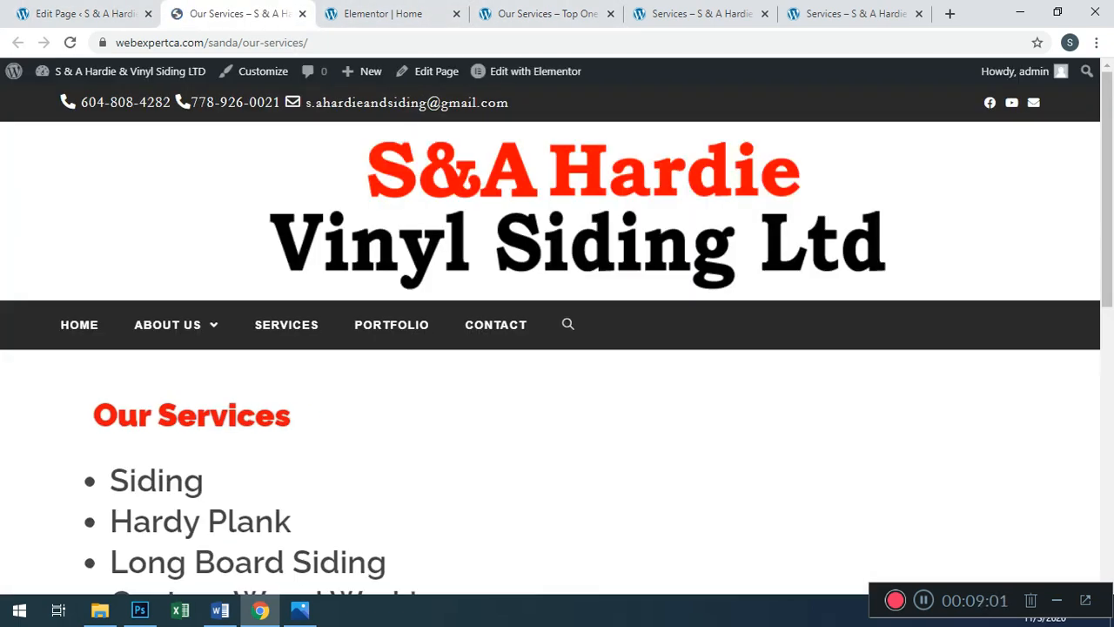
{"action": "scroll", "coordinate": [557, 331], "scroll_direction": "down", "scroll_amount": 4}
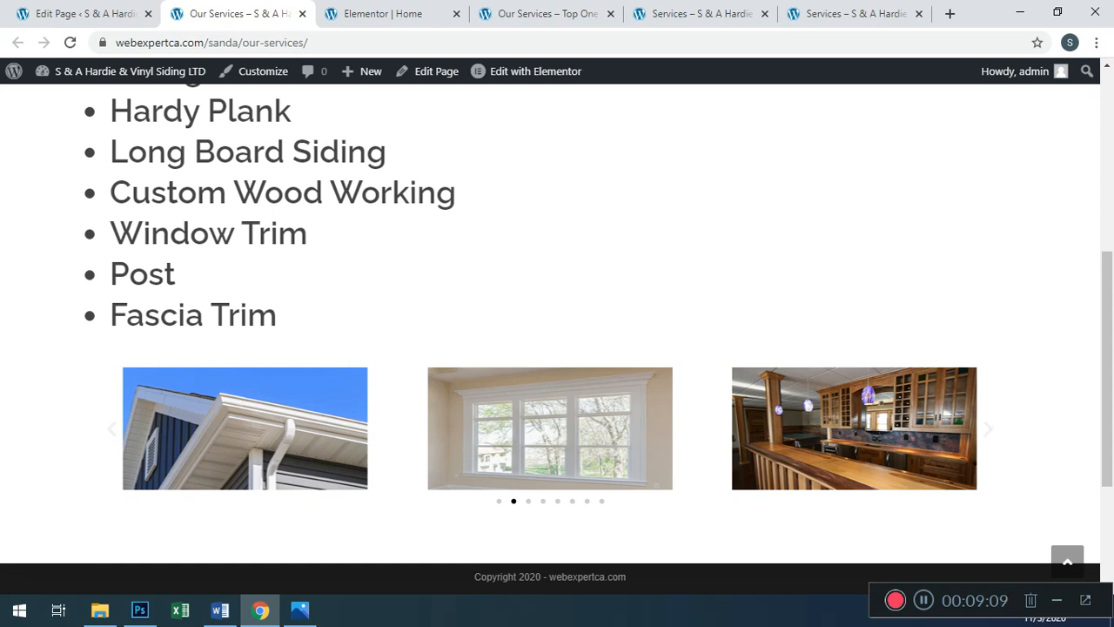
{"action": "scroll", "coordinate": [495, 334], "scroll_direction": "up", "scroll_amount": 5}
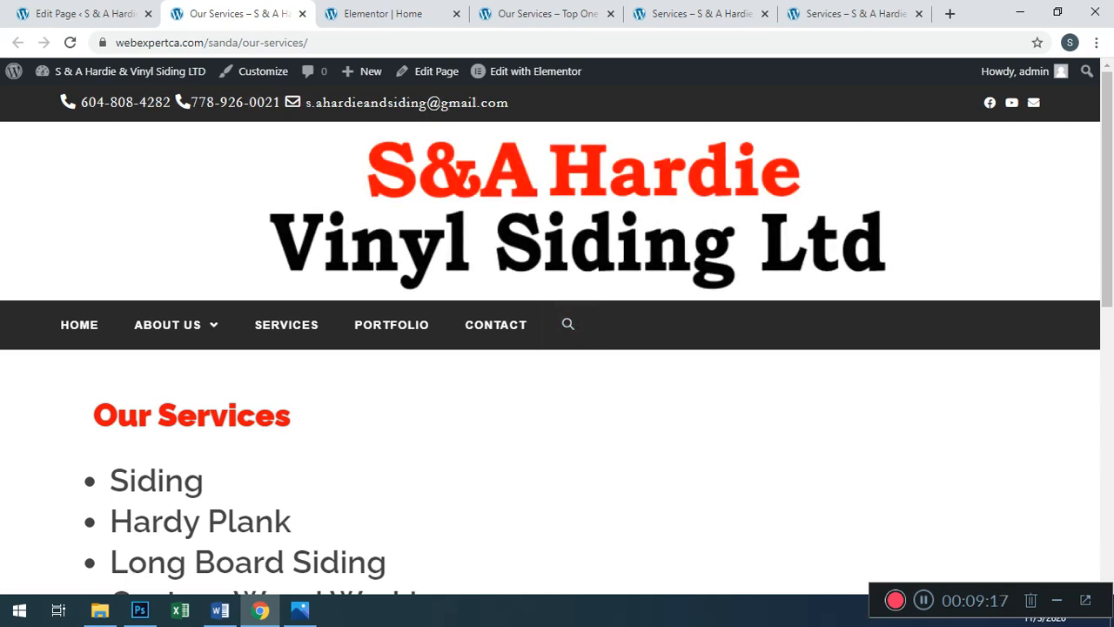
- Switch to the Photos app and show the closing image, "Thanks. For watching"
{"action": "mouse_move", "coordinate": [300, 610]}
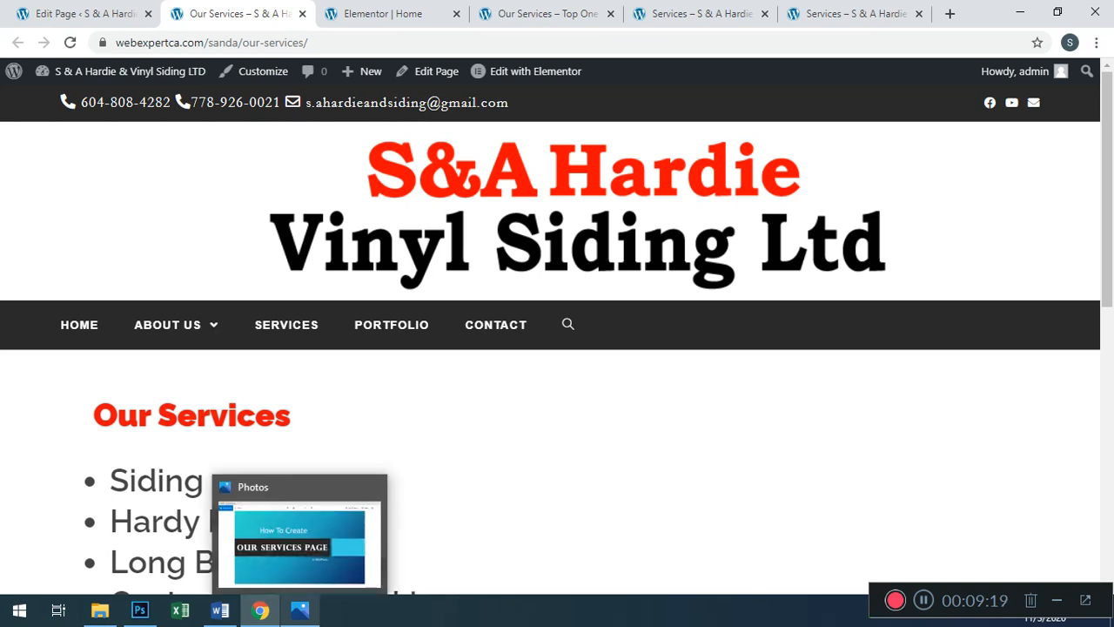
{"action": "left_click", "coordinate": [300, 610]}
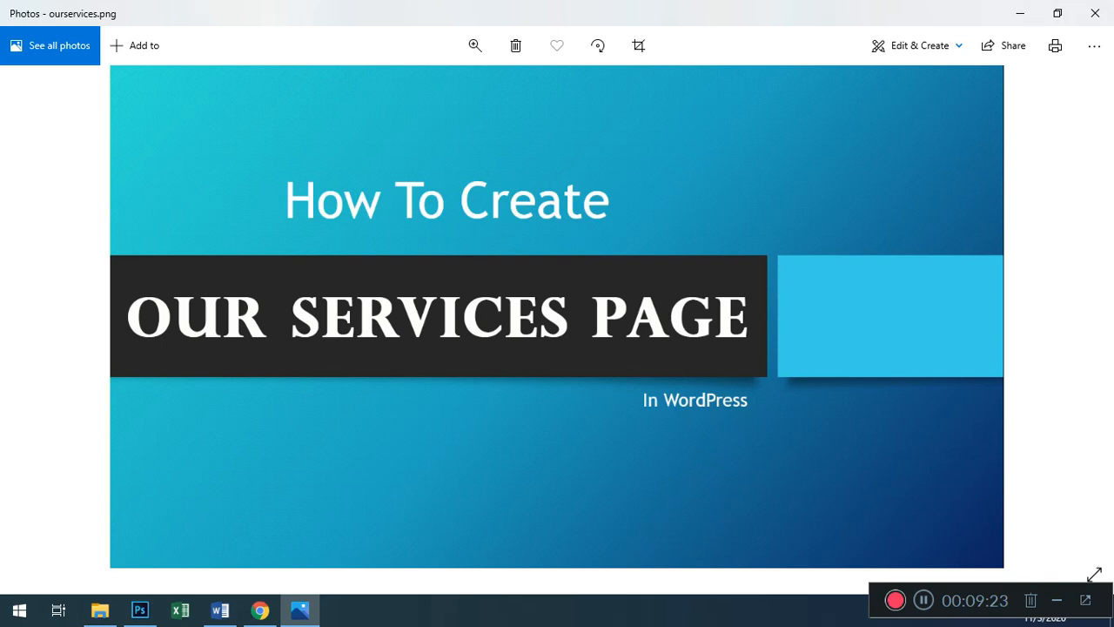
{"action": "key", "text": "Right"}
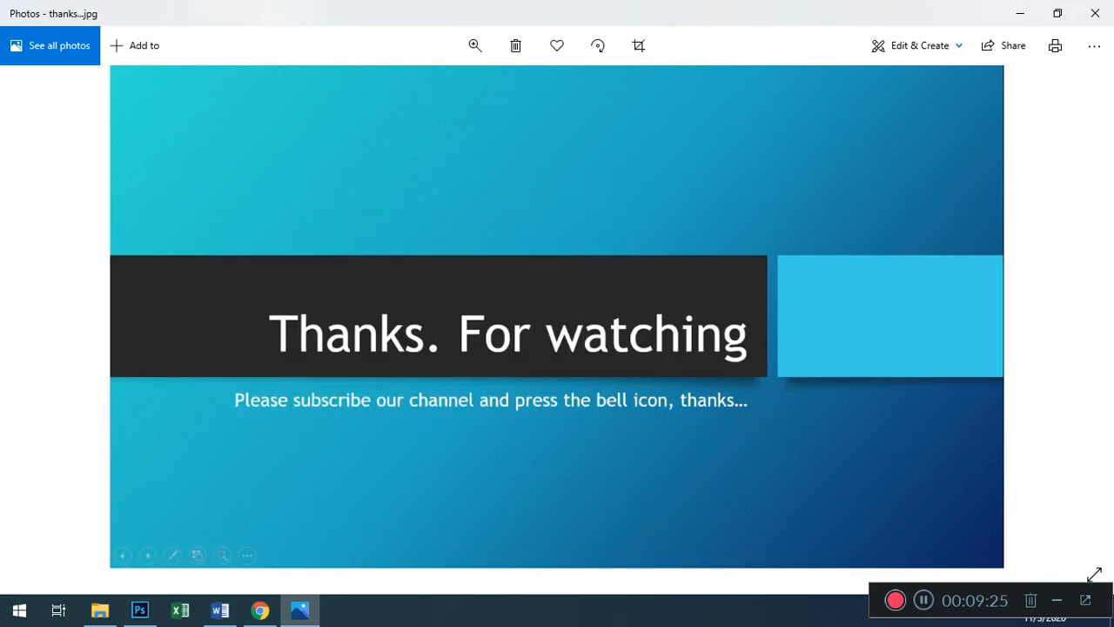